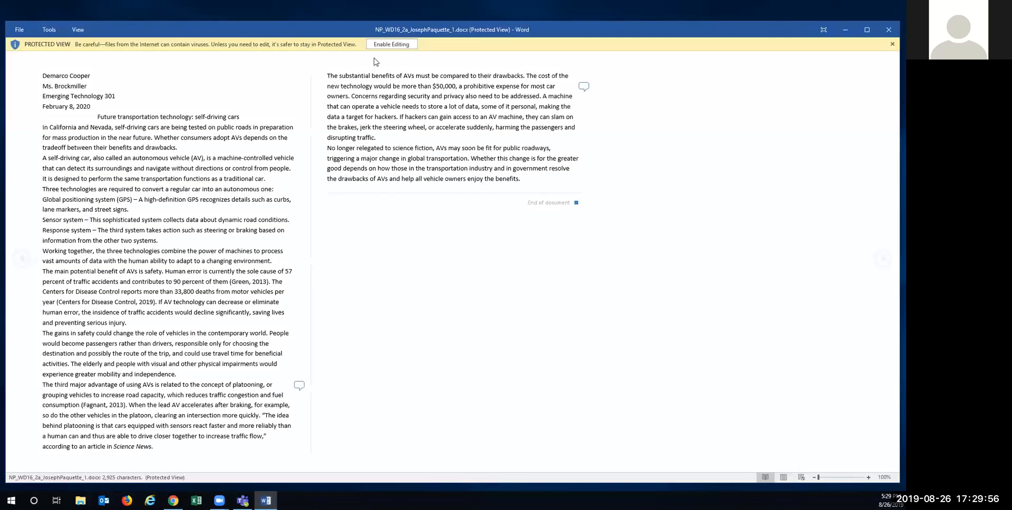
Step: Enable editing in the downloaded research paper and move the instructions document's window out of the way
click(391, 44)
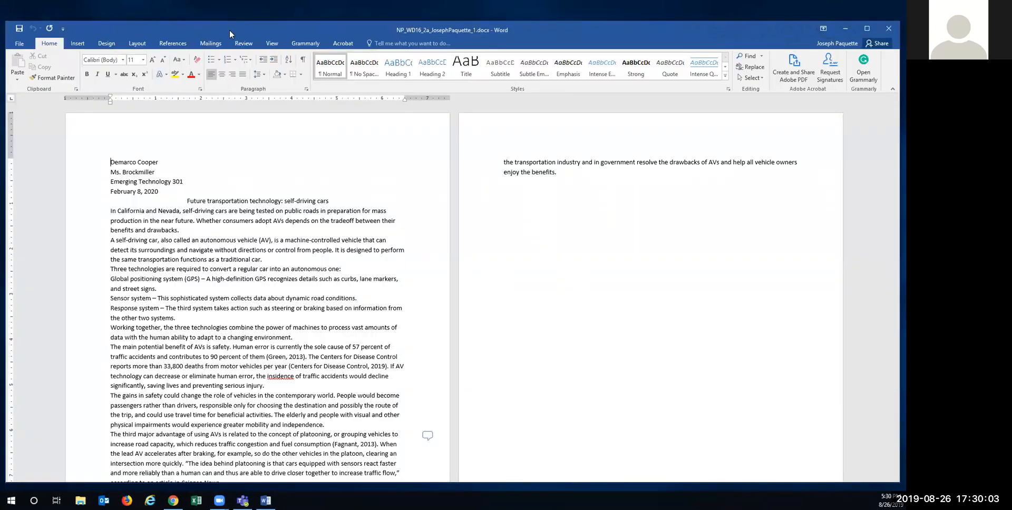
drag(229, 29, 228, 38)
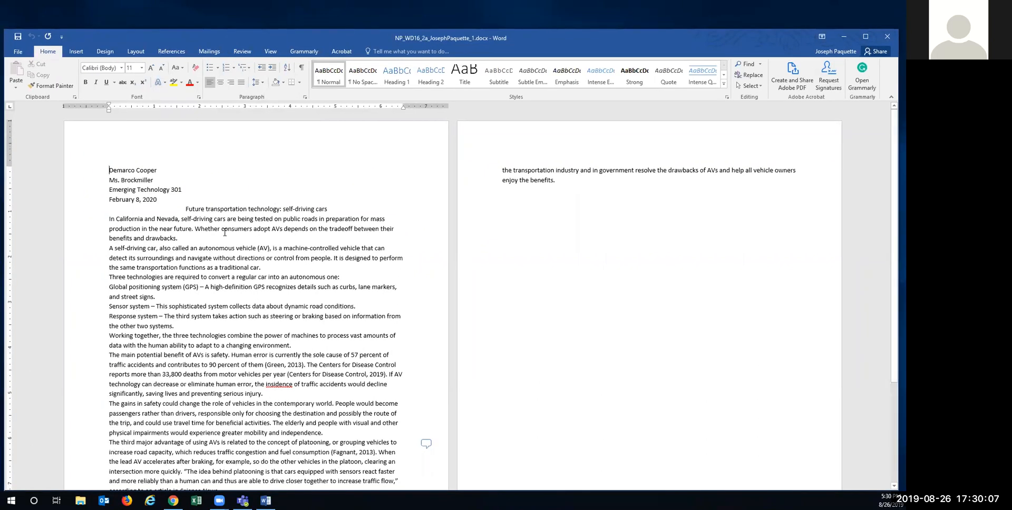
key(alt+Tab)
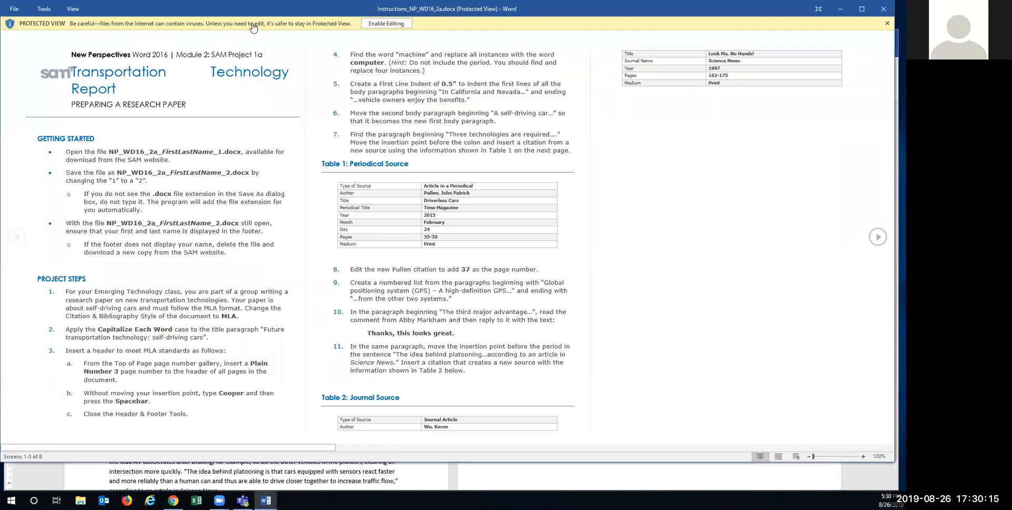
drag(238, 10, 0, 16)
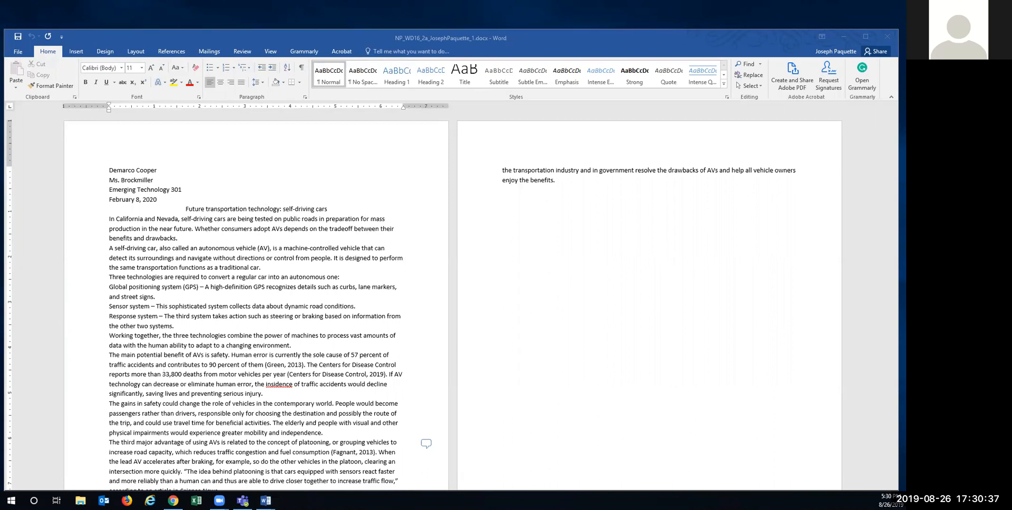
Step: Save a copy of the paper in the Documents folder, changing the last number in its file name to 2
click(13, 50)
click(16, 51)
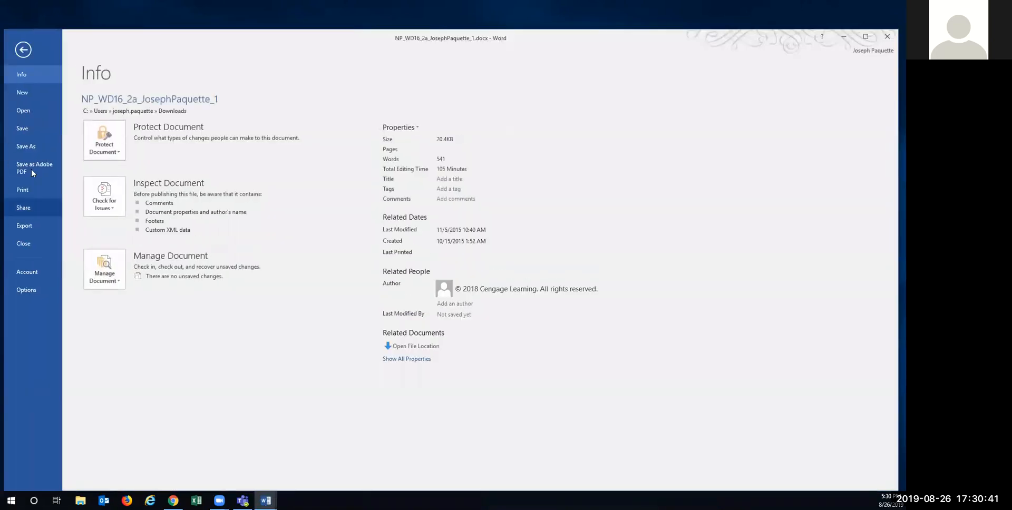
click(24, 147)
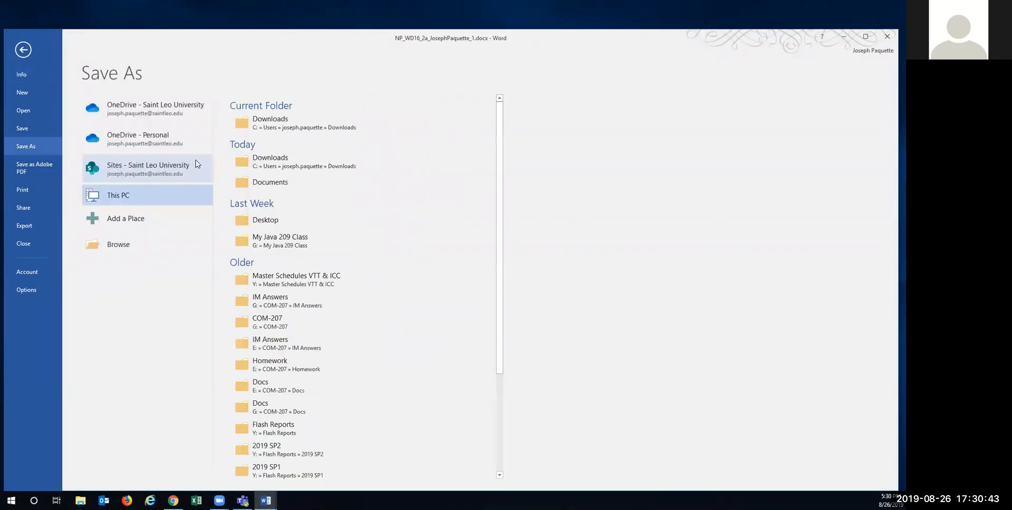
click(255, 181)
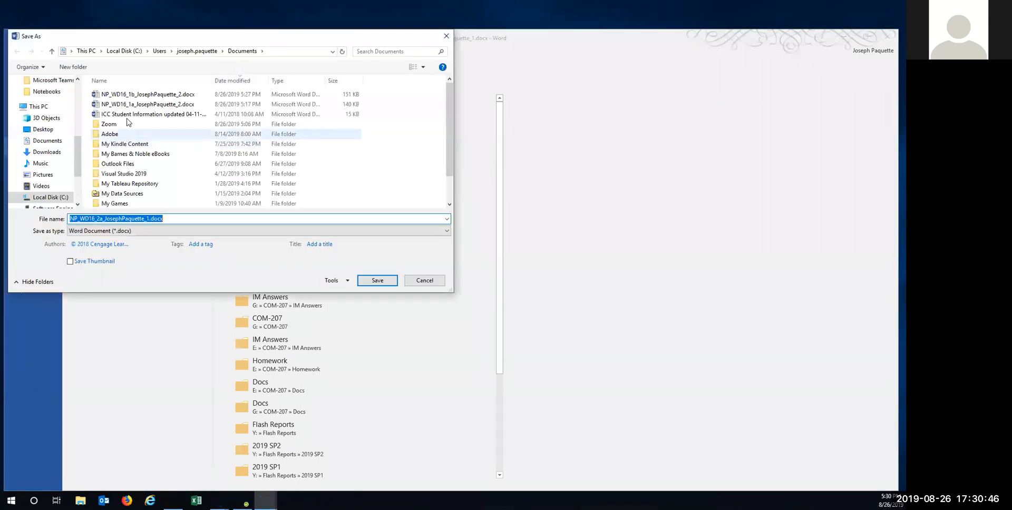
click(147, 219)
key(Delete)
text(2)
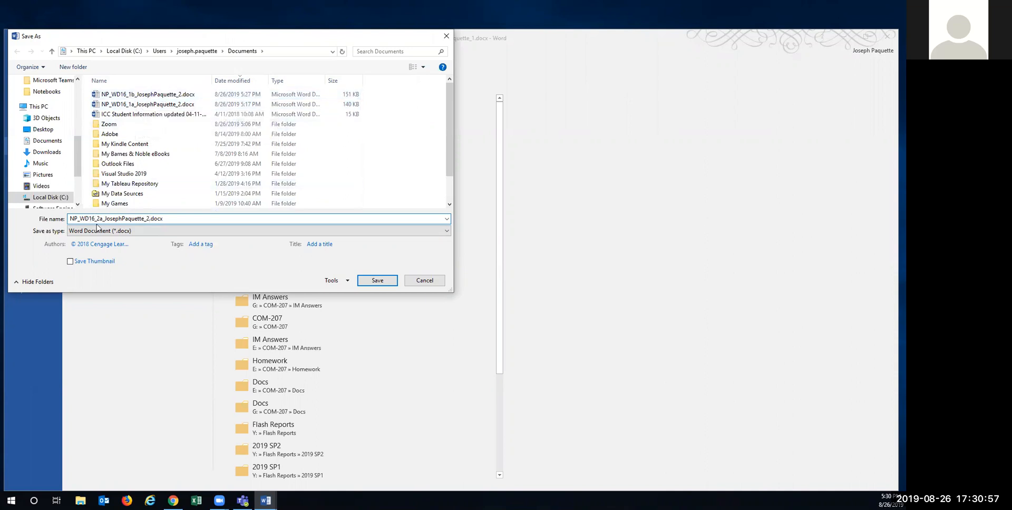
click(376, 281)
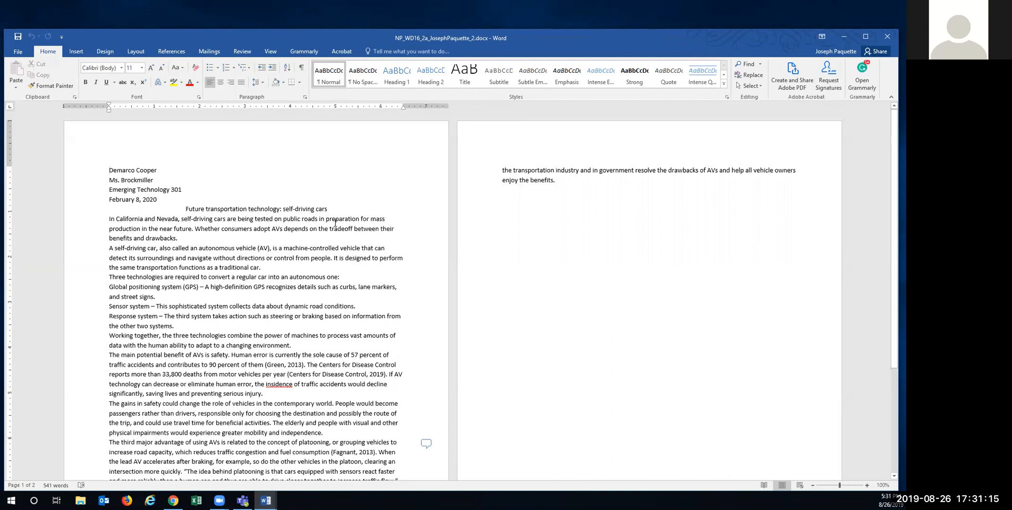
Step: Set the document's citation and bibliography style to MLA
click(235, 54)
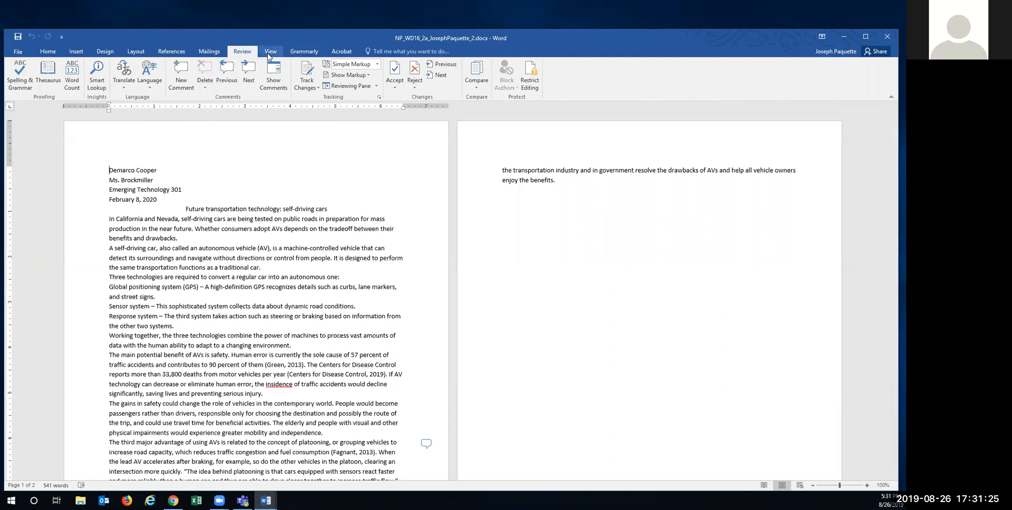
click(136, 51)
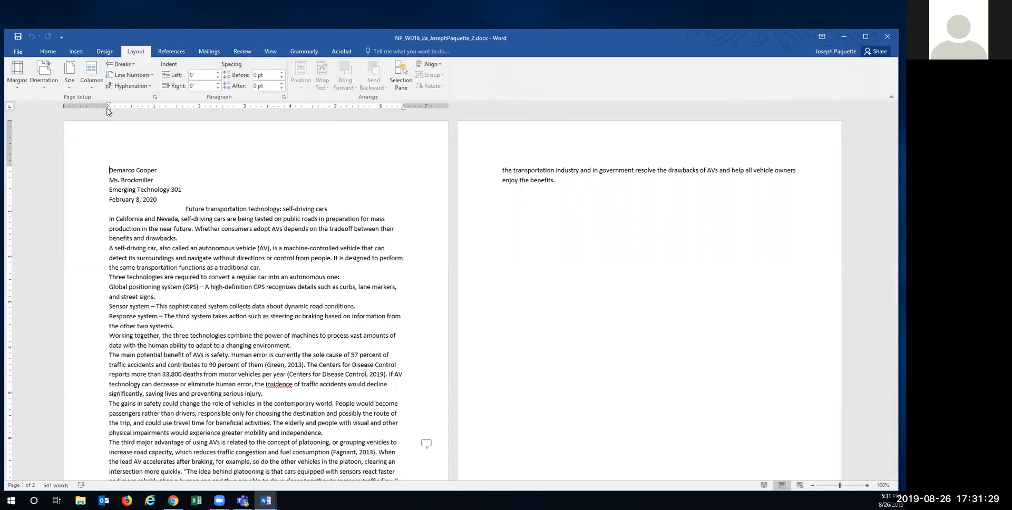
click(172, 52)
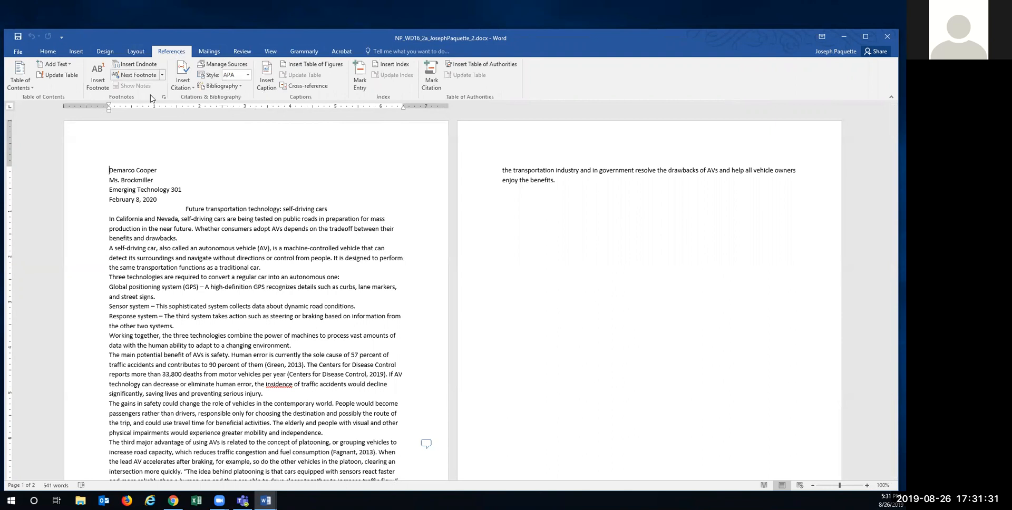
click(248, 75)
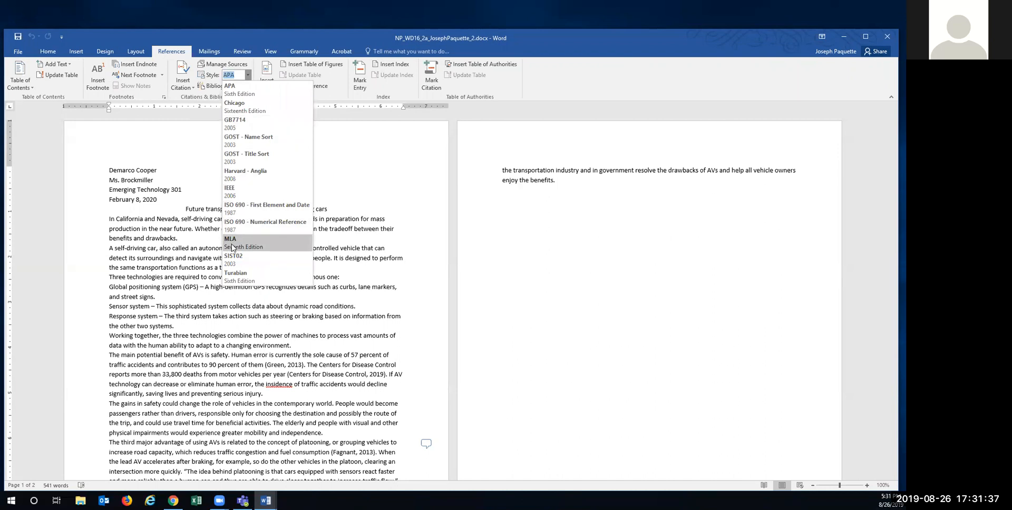
key(Escape)
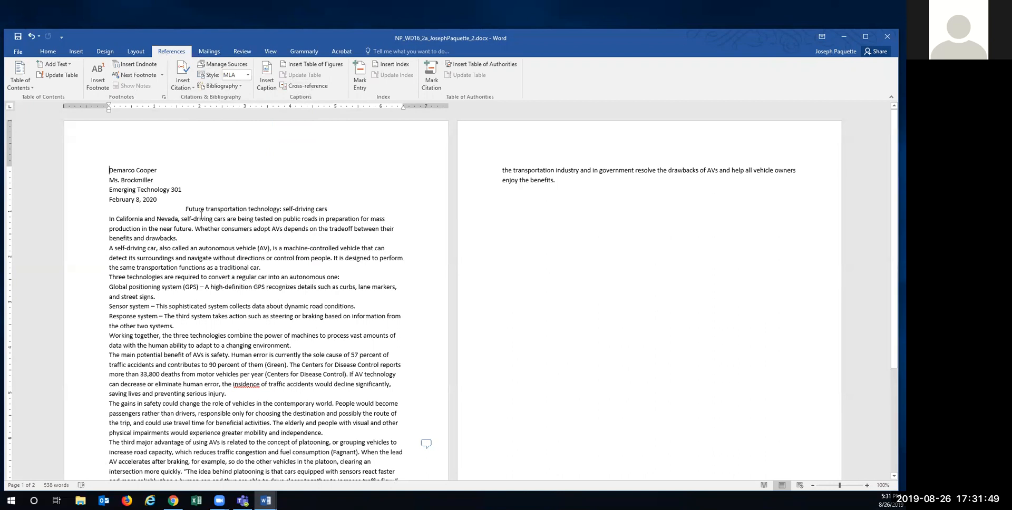
Step: Apply the Capitalize Each Word case to the title paragraph about future transportation technology
drag(186, 209, 327, 211)
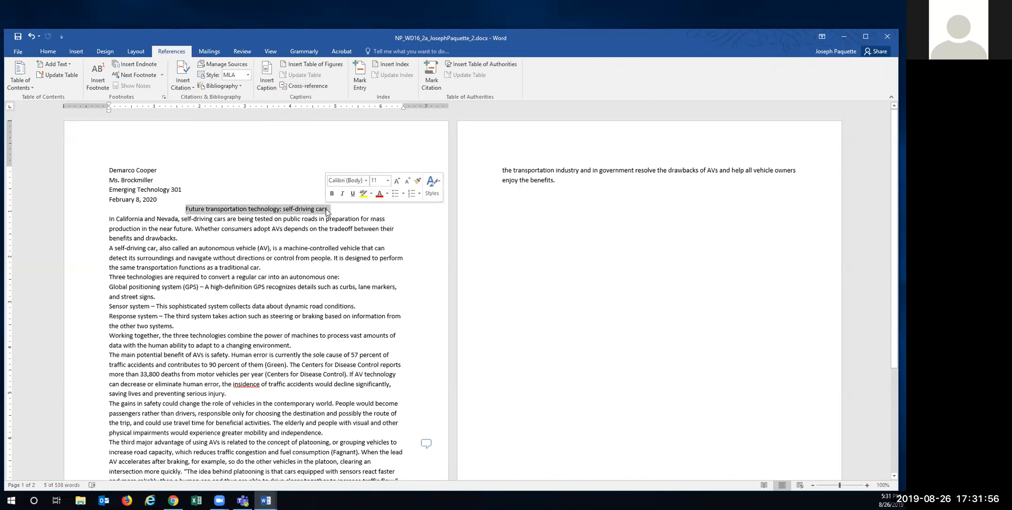
click(132, 52)
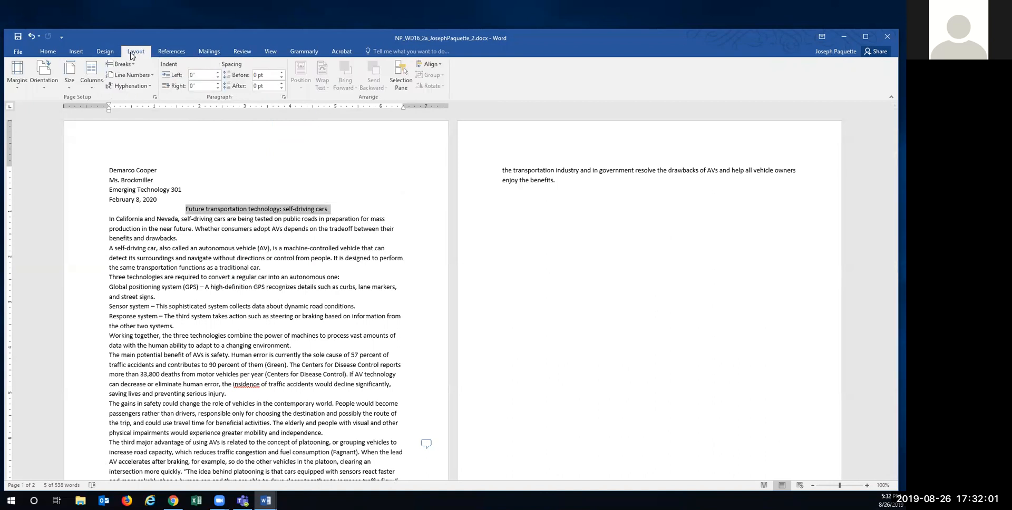
click(104, 53)
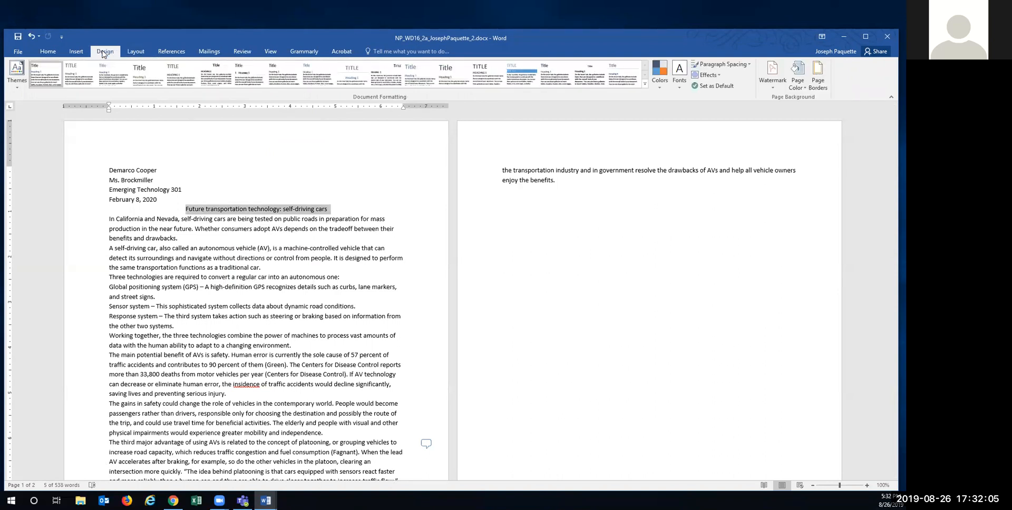
click(72, 53)
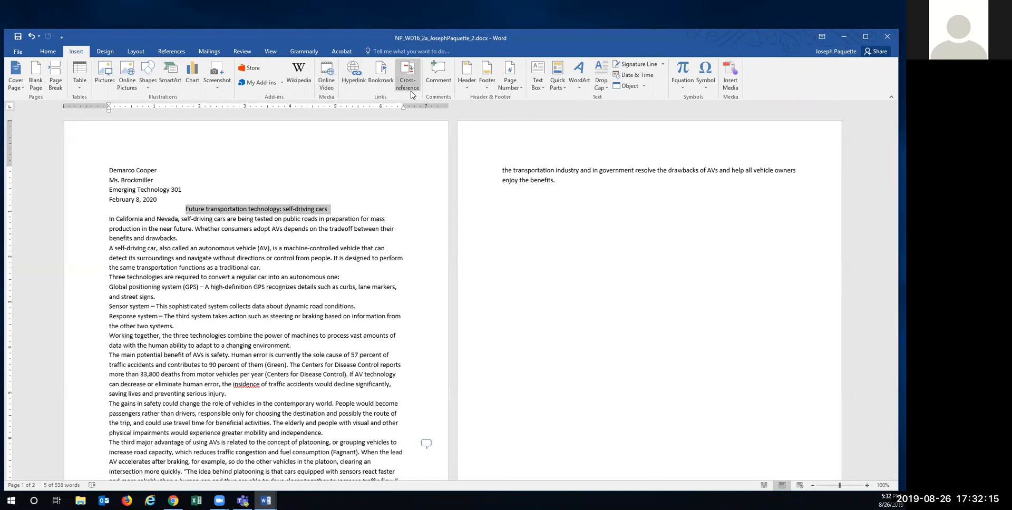
click(48, 54)
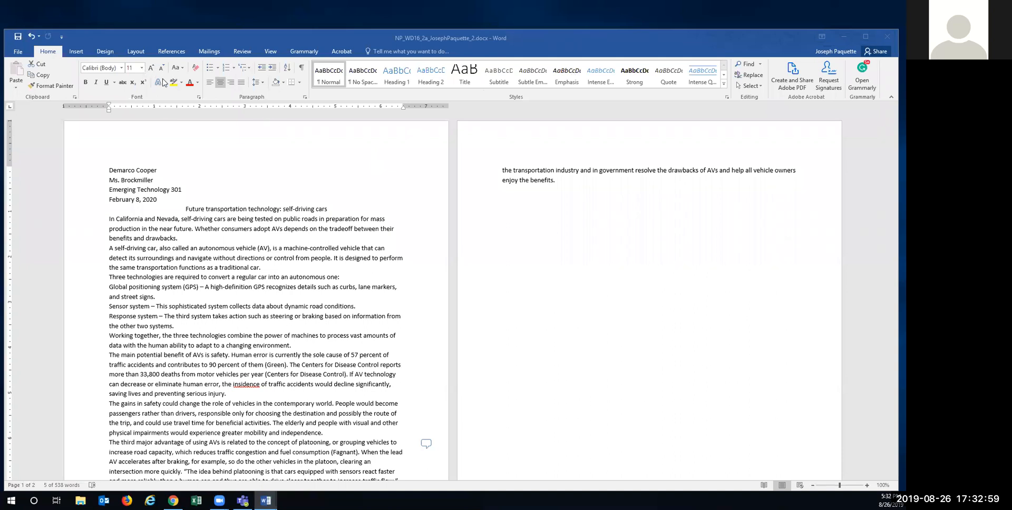
triple_click(195, 213)
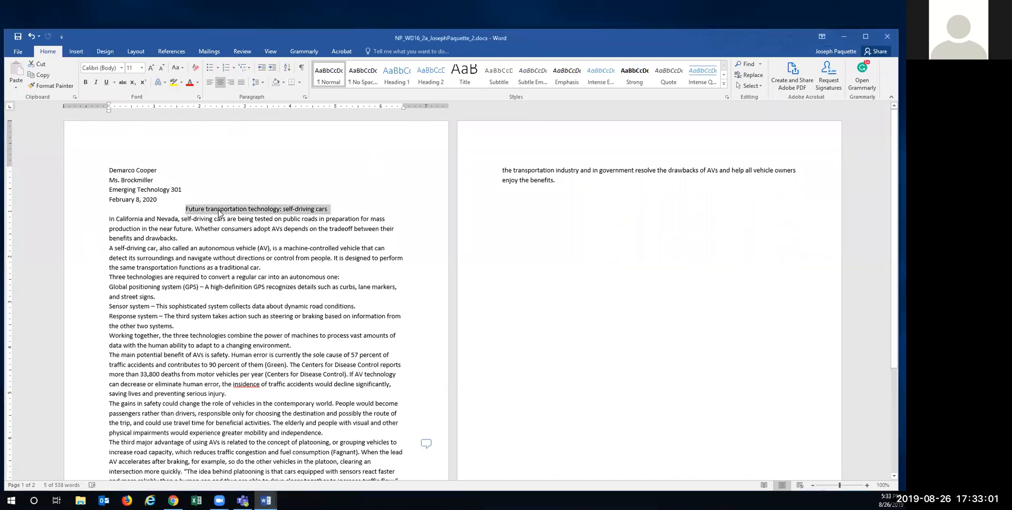
click(177, 68)
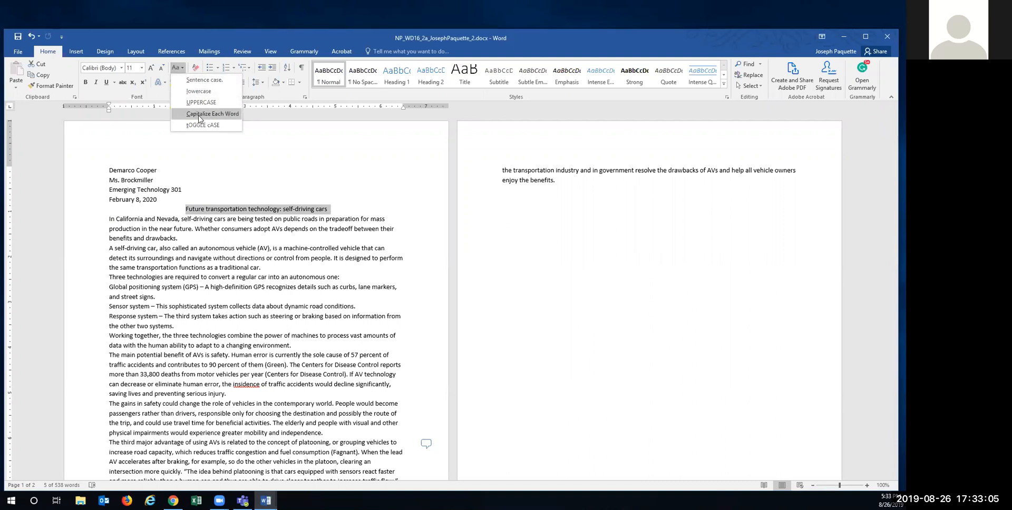
click(216, 118)
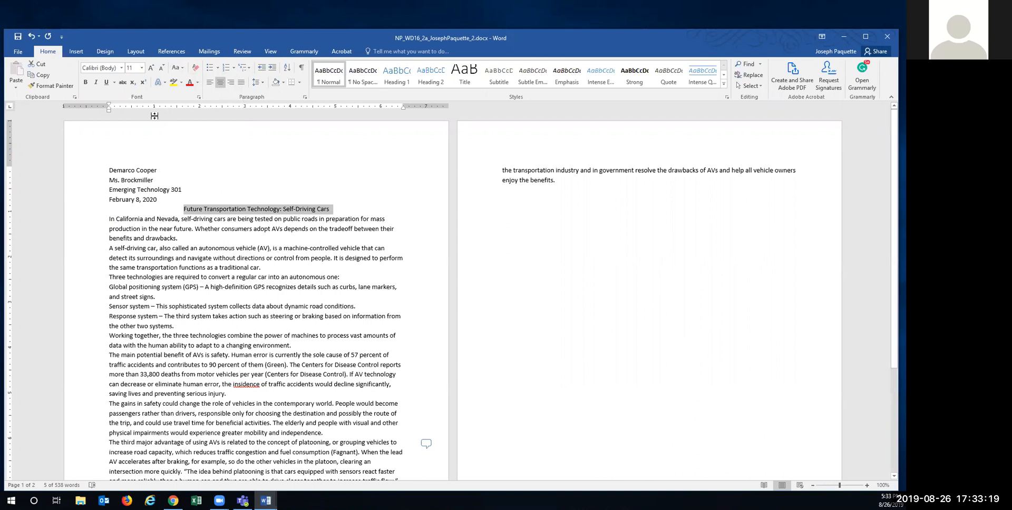
Step: Insert a Plain Number 3 page number at the top of the pages, preceded by the author's surname, and close the header
click(81, 56)
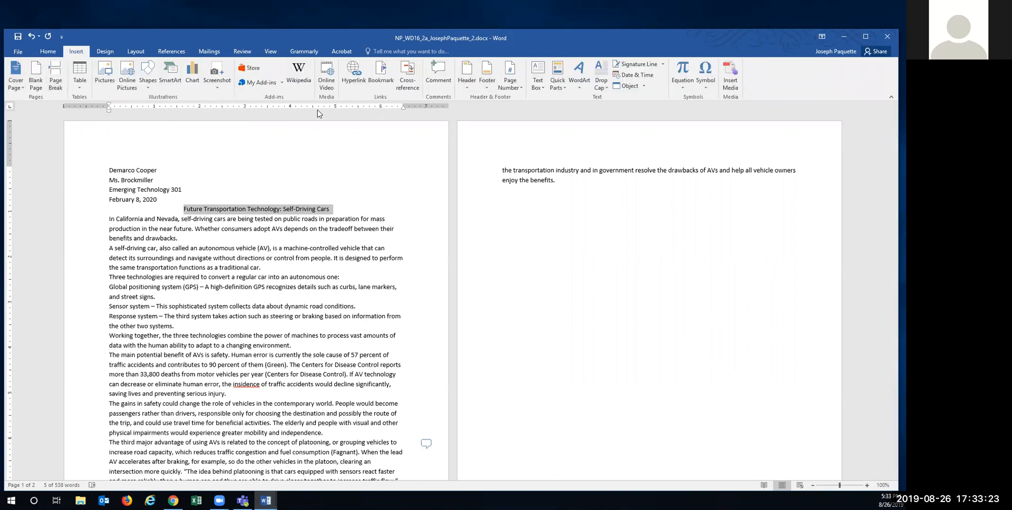
double_click(143, 143)
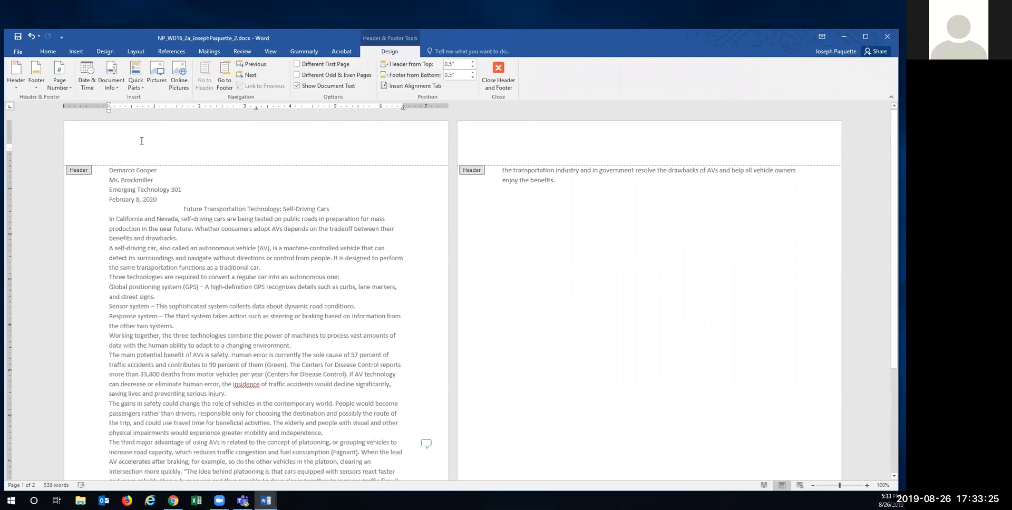
key(Tab)
key(Tab)
click(67, 89)
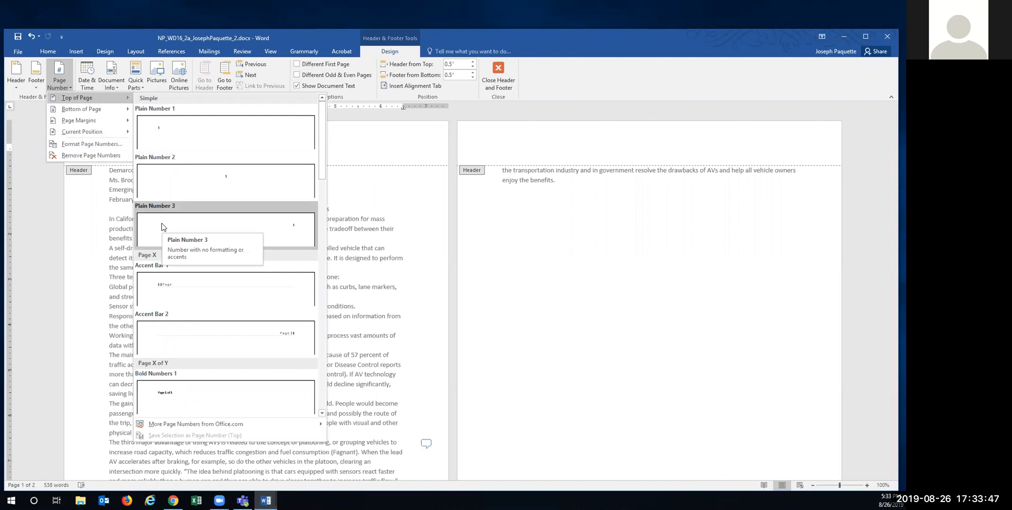
click(162, 226)
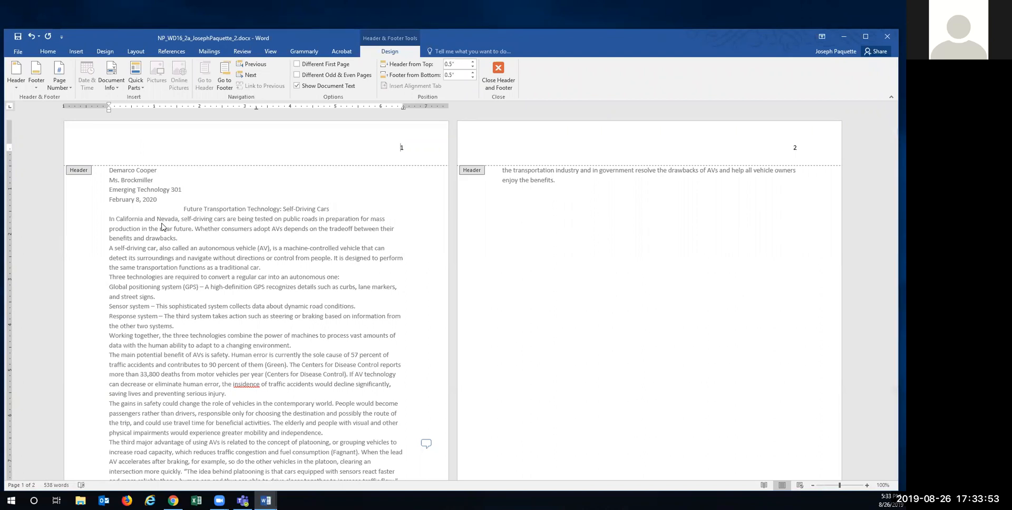
text(Cooper)
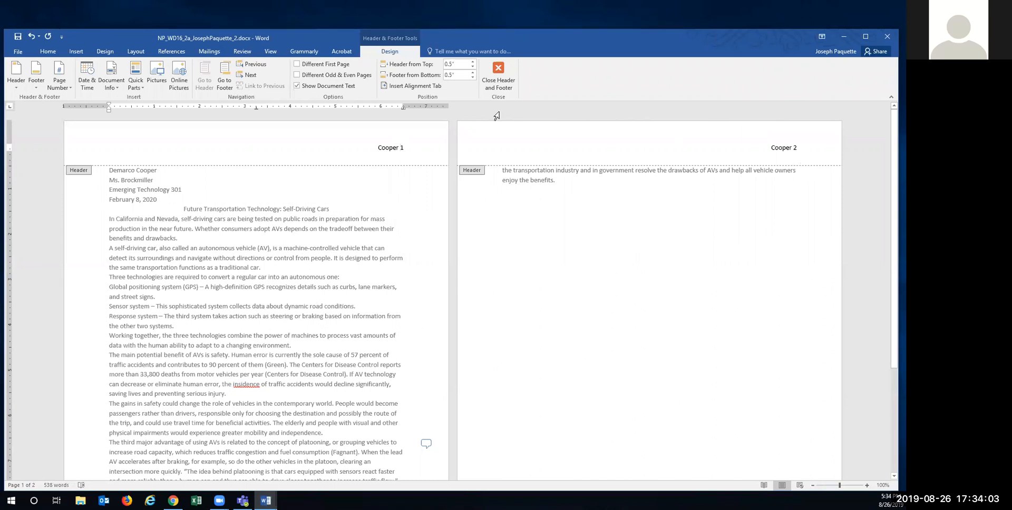
double_click(249, 232)
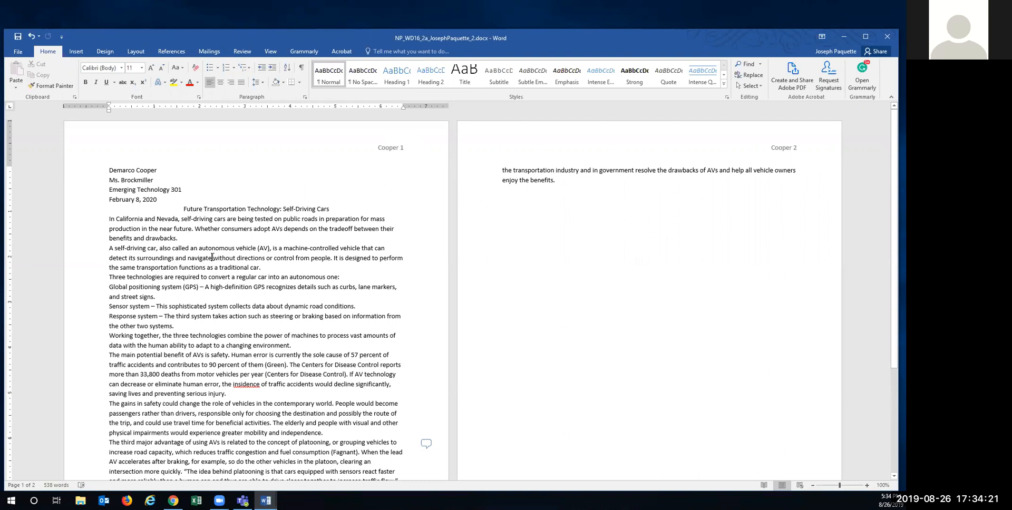
key(ctrl+f)
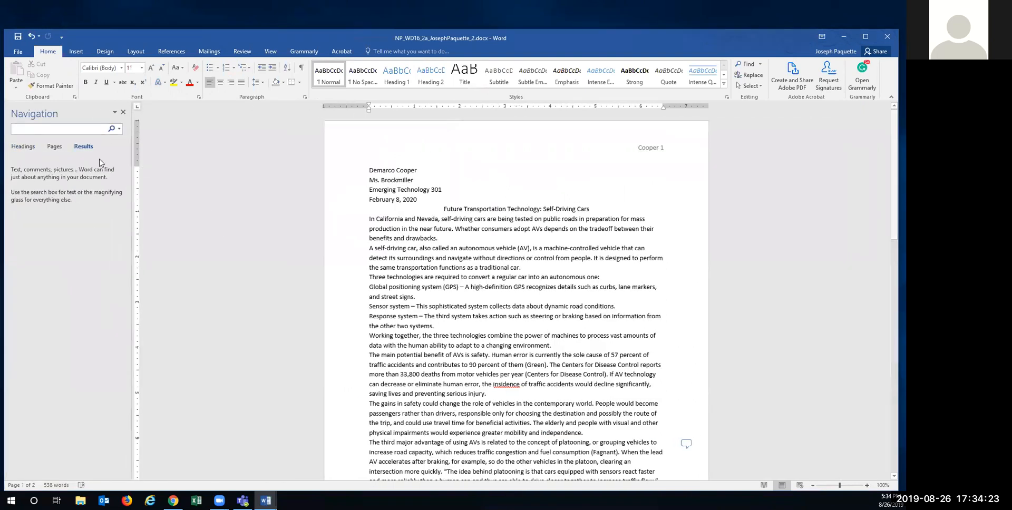
click(123, 113)
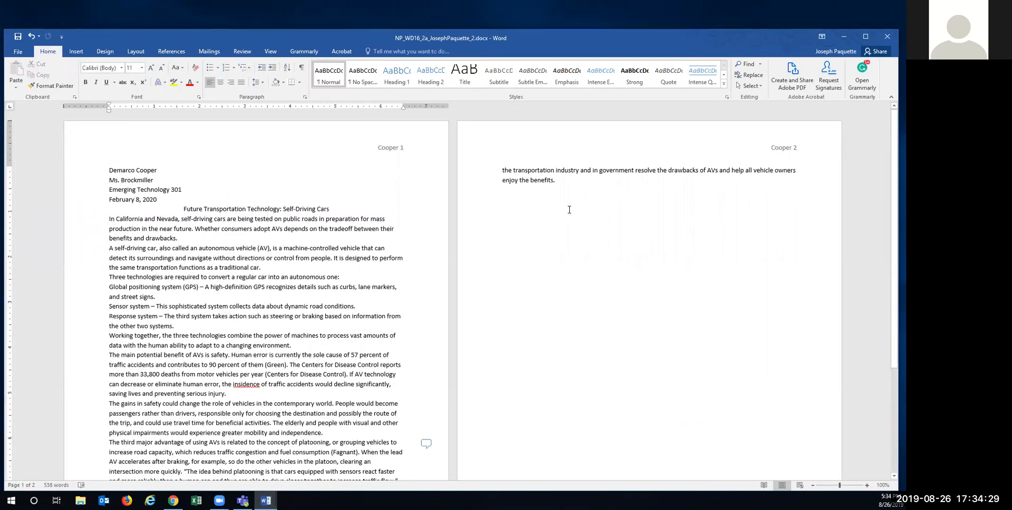
click(760, 64)
click(759, 76)
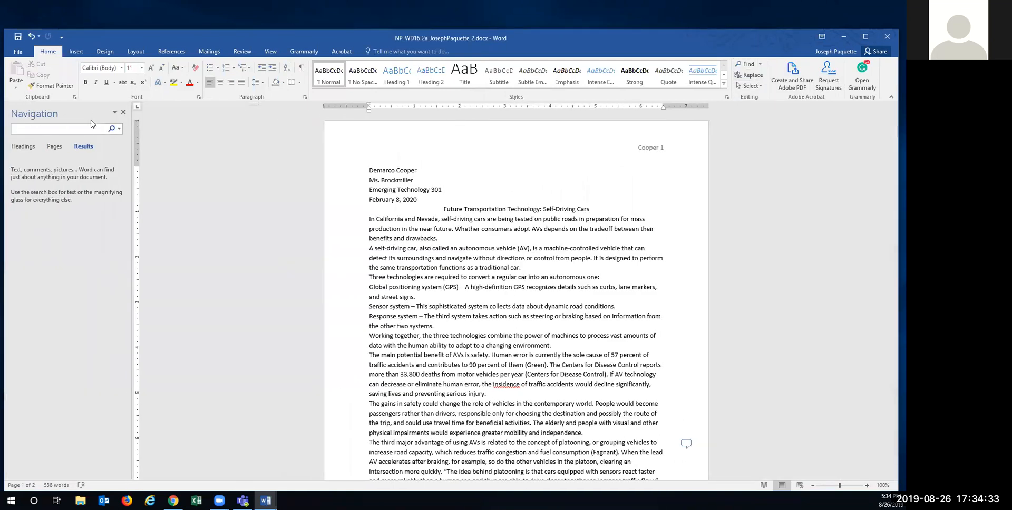
click(123, 112)
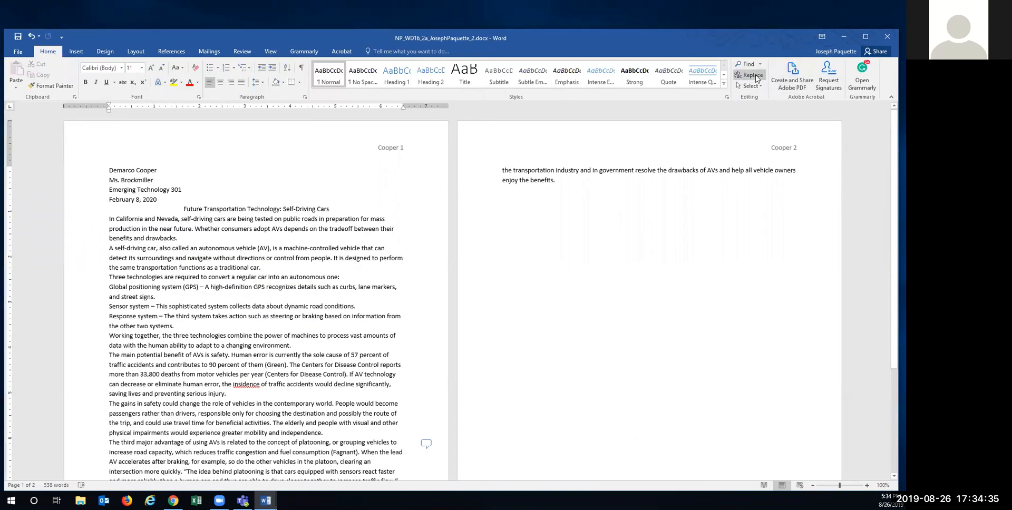
Step: Replace all instances of "machine" with "computer" throughout the document
click(755, 76)
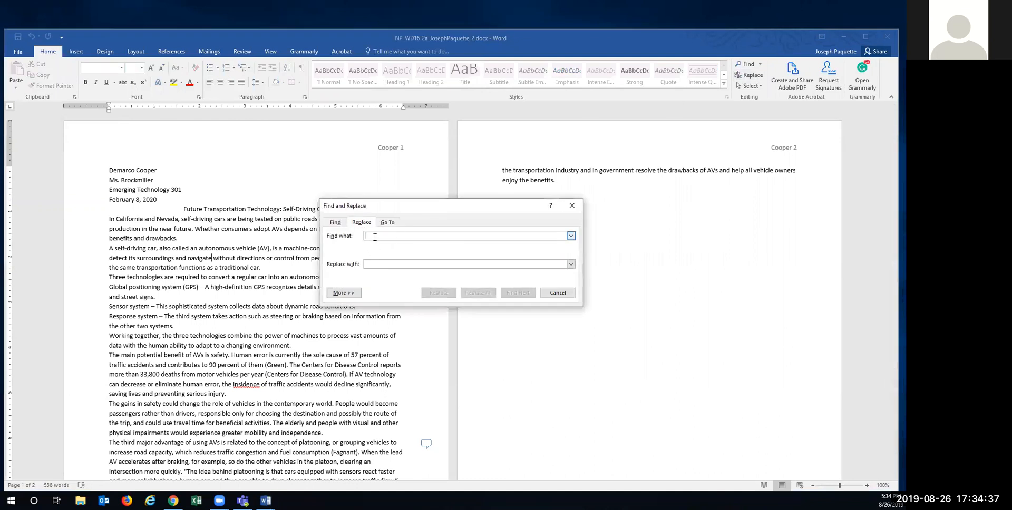
text(machine)
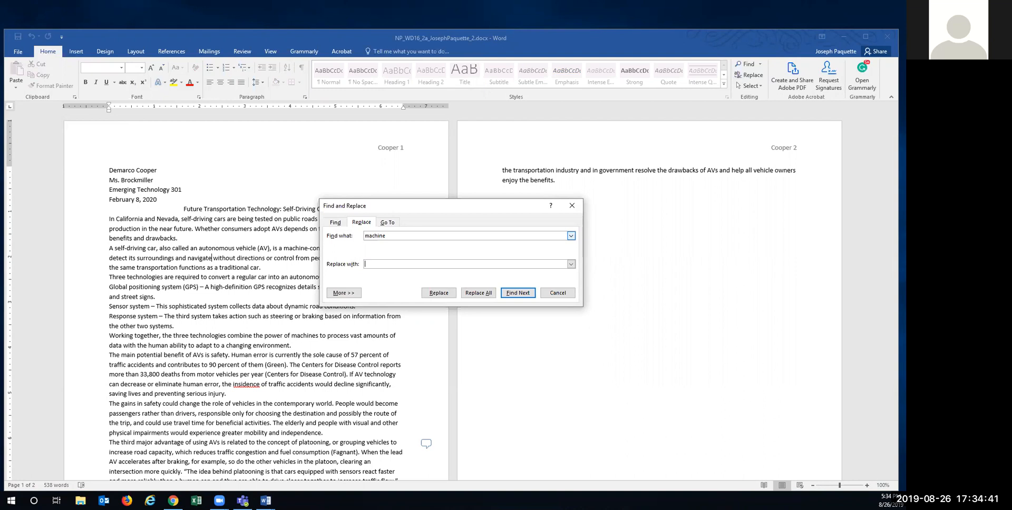
text(computer)
click(476, 293)
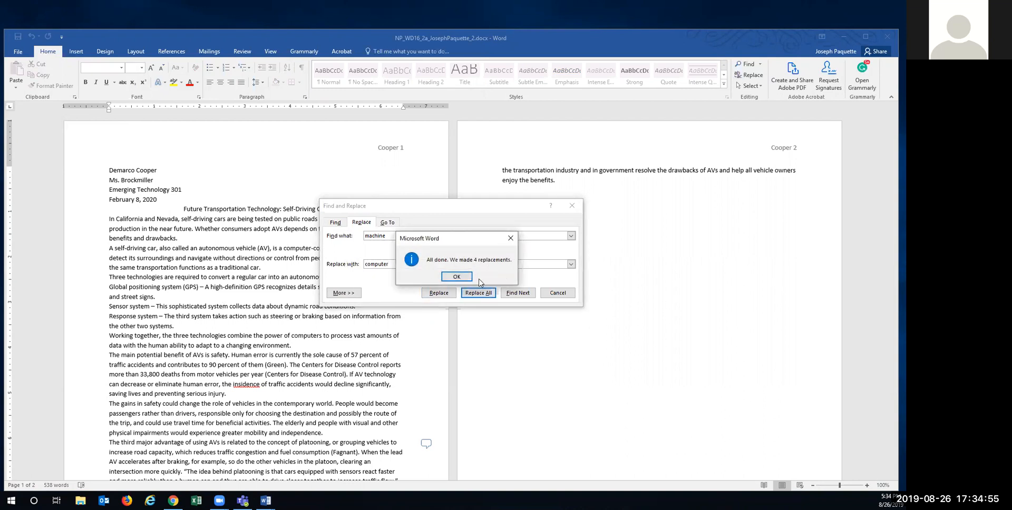
Step: Dismiss the replacement summary and close Find and Replace
click(459, 277)
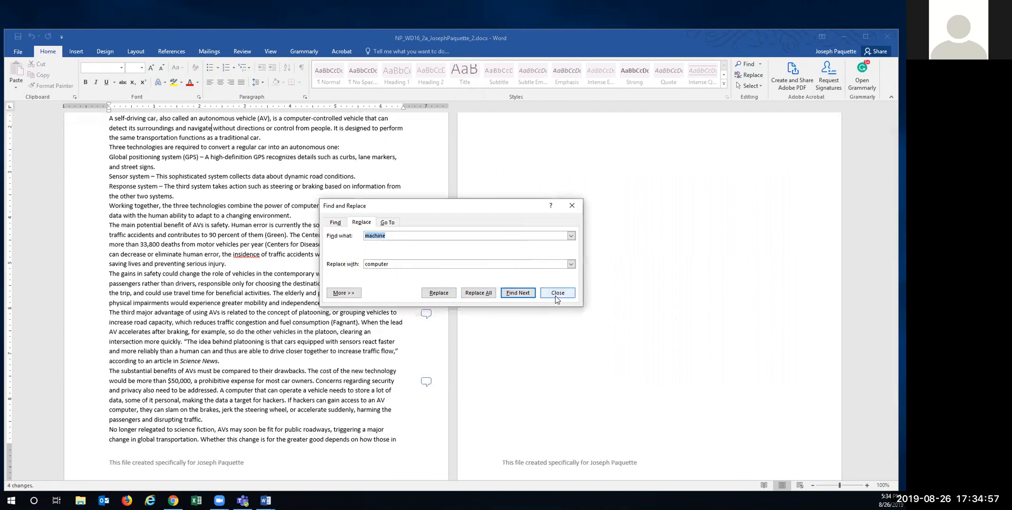
click(556, 293)
Step: Examine the body paragraphs from the introduction through the conclusion to check how their first lines are indented
scroll(240, 274, up, 2)
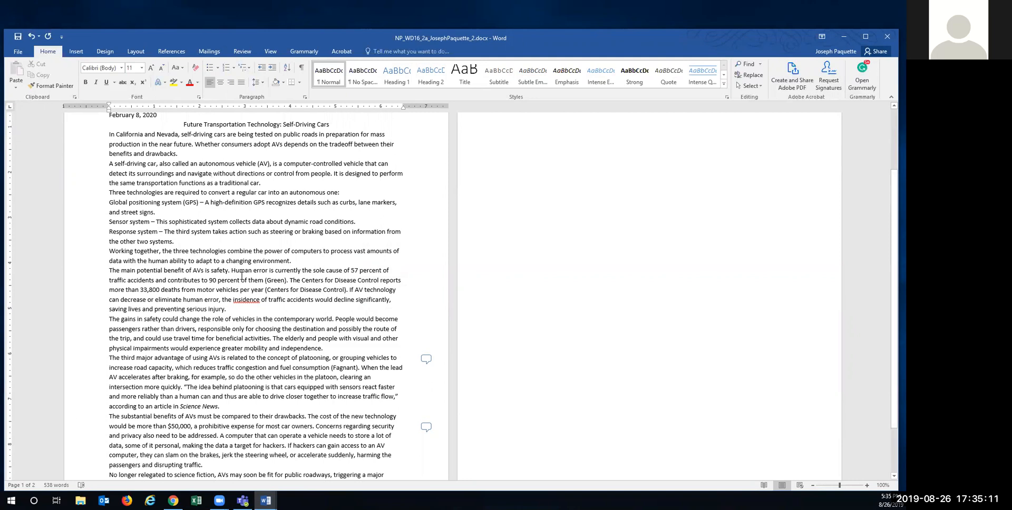
scroll(242, 276, up, 1)
scroll(242, 275, up, 1)
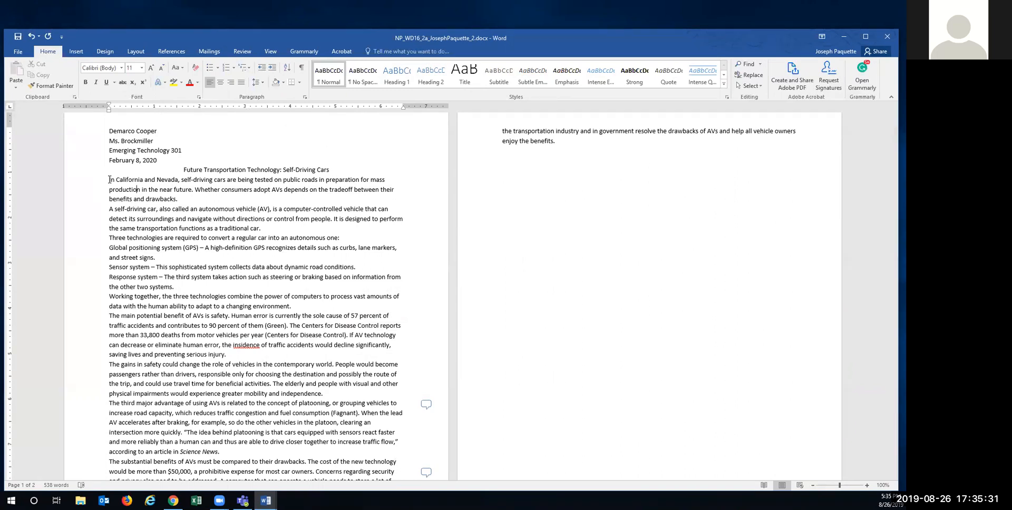
scroll(160, 269, down, 4)
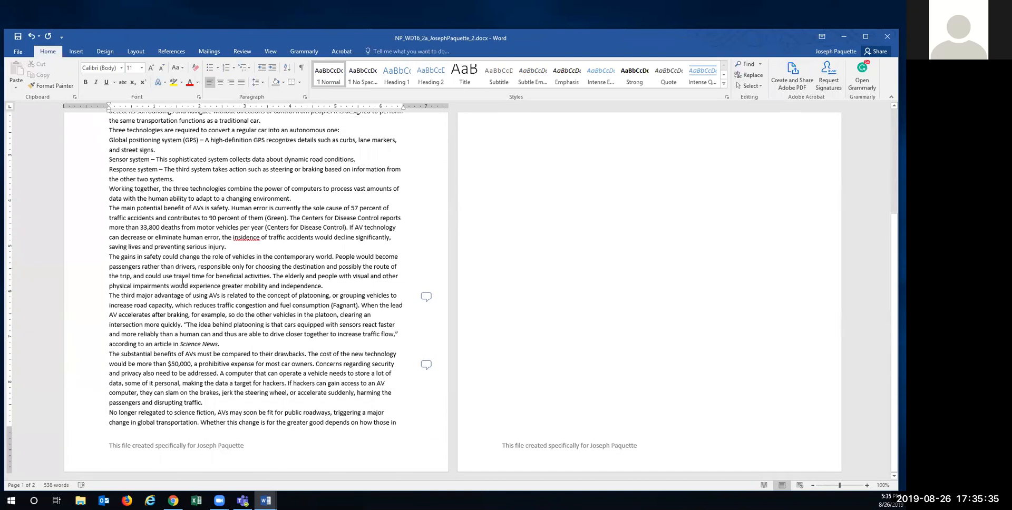
scroll(265, 342, up, 1)
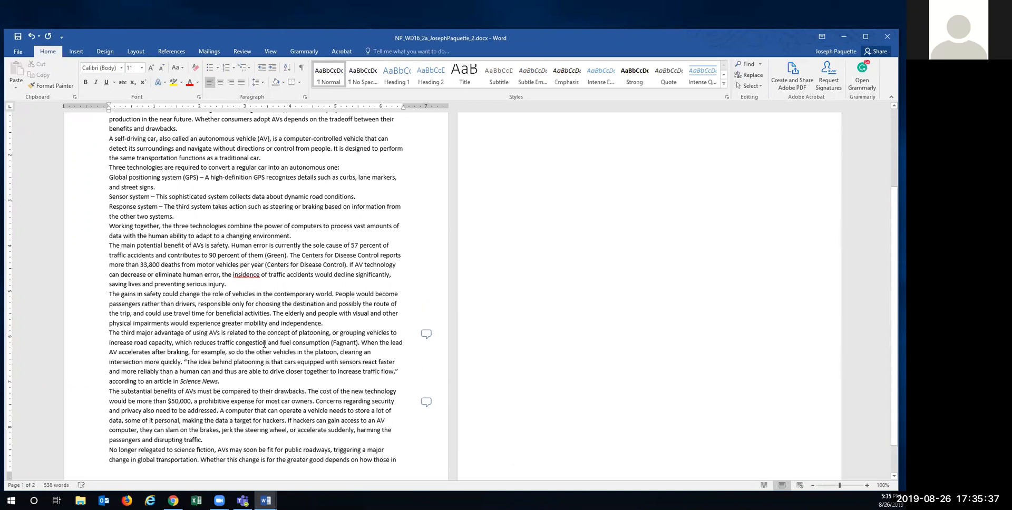
scroll(264, 344, up, 2)
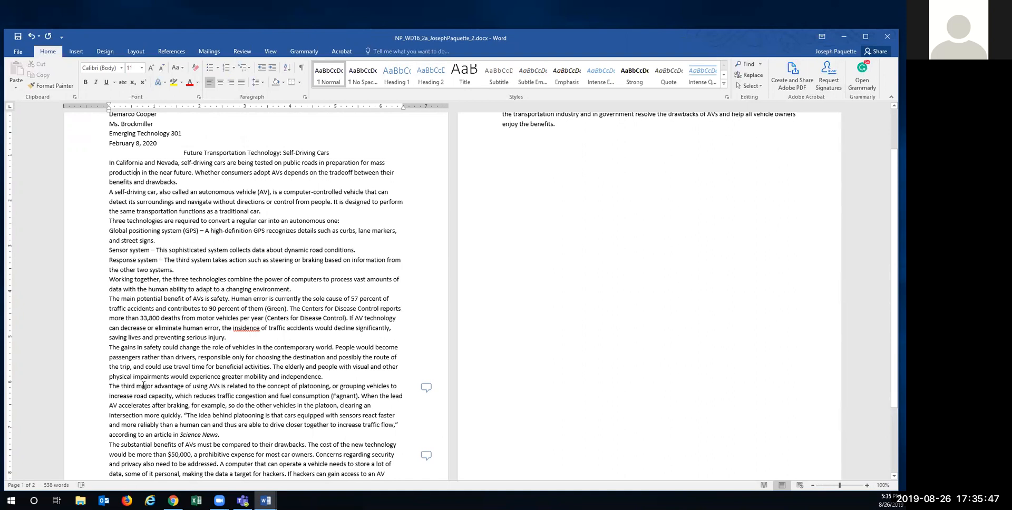
scroll(143, 385, up, 1)
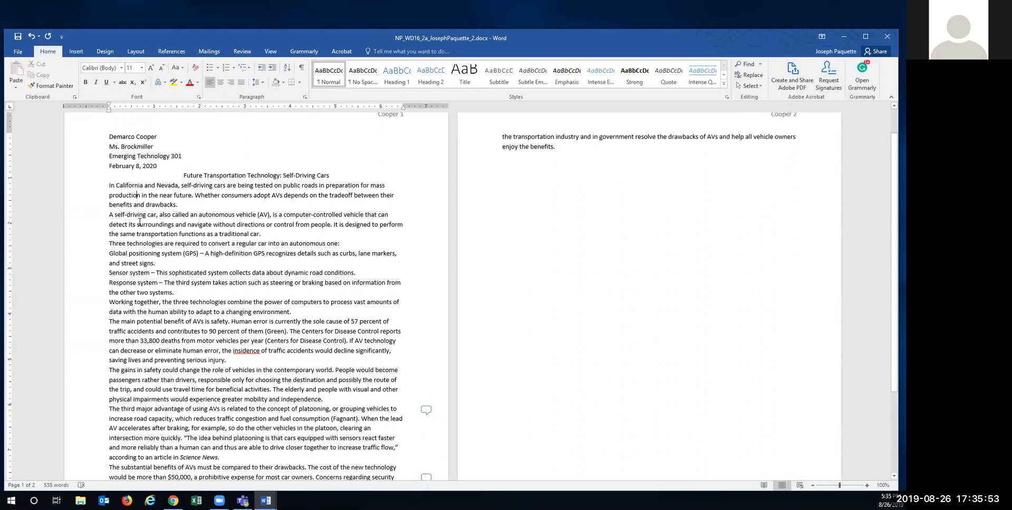
scroll(139, 223, down, 2)
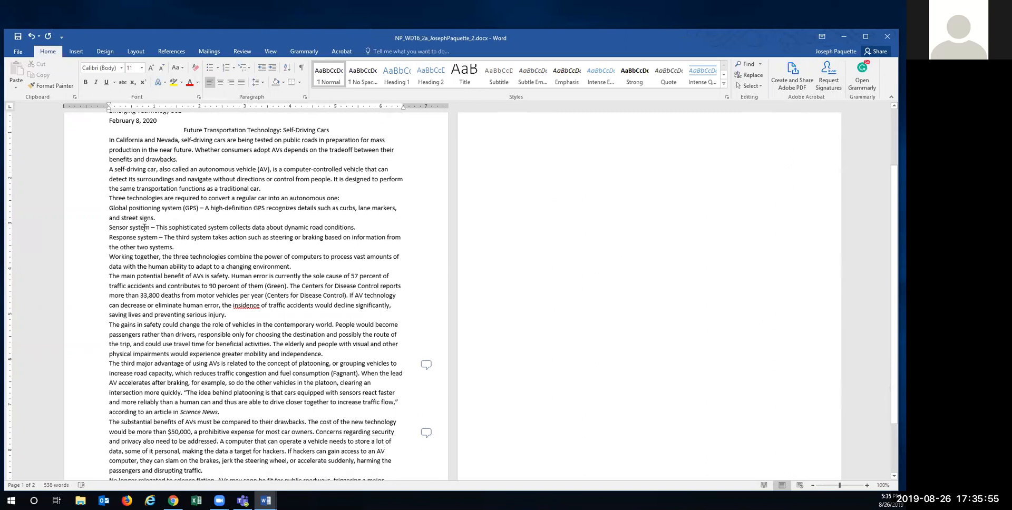
scroll(145, 227, down, 1)
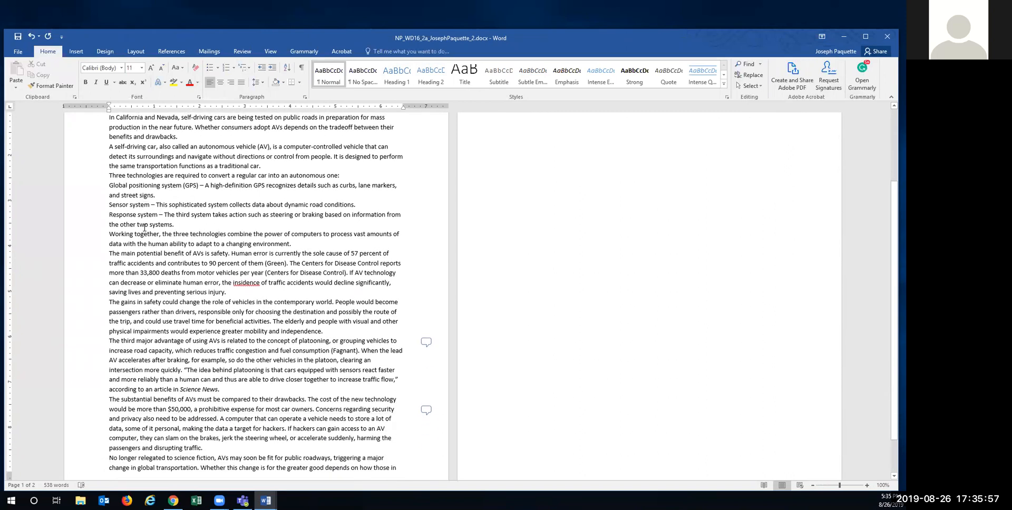
scroll(147, 236, down, 1)
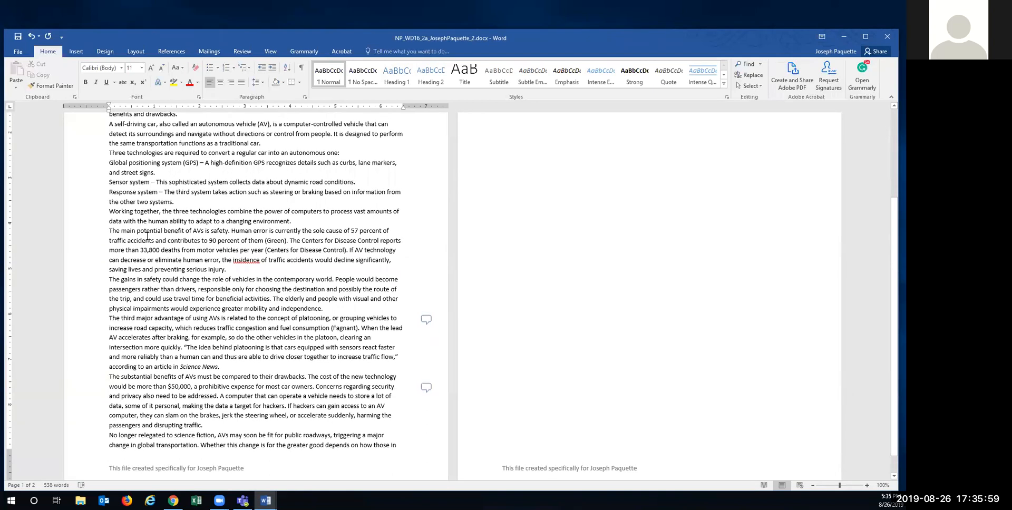
scroll(147, 236, down, 1)
scroll(147, 236, up, 3)
scroll(147, 236, up, 2)
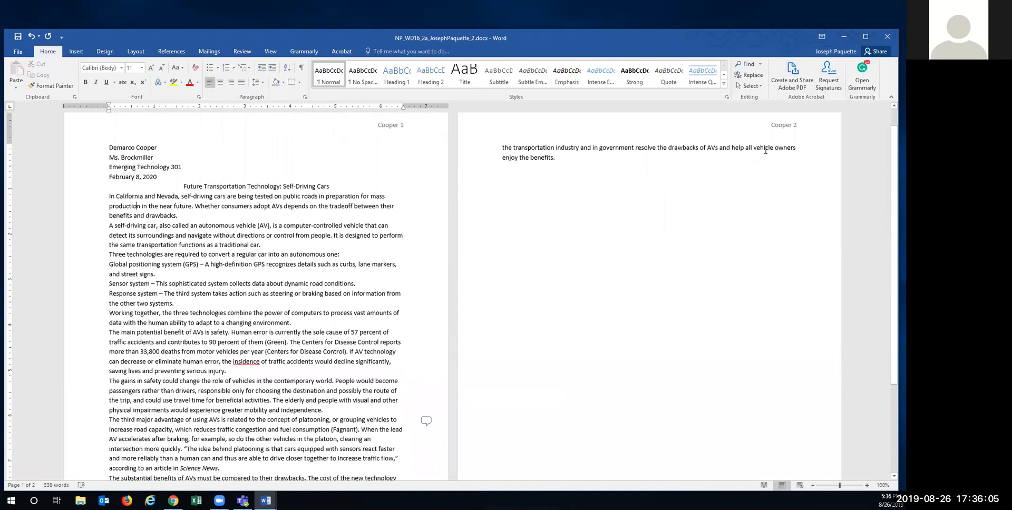
Step: Select all body paragraphs below the title through the end of the paper and open their detailed paragraph settings
drag(109, 196, 556, 158)
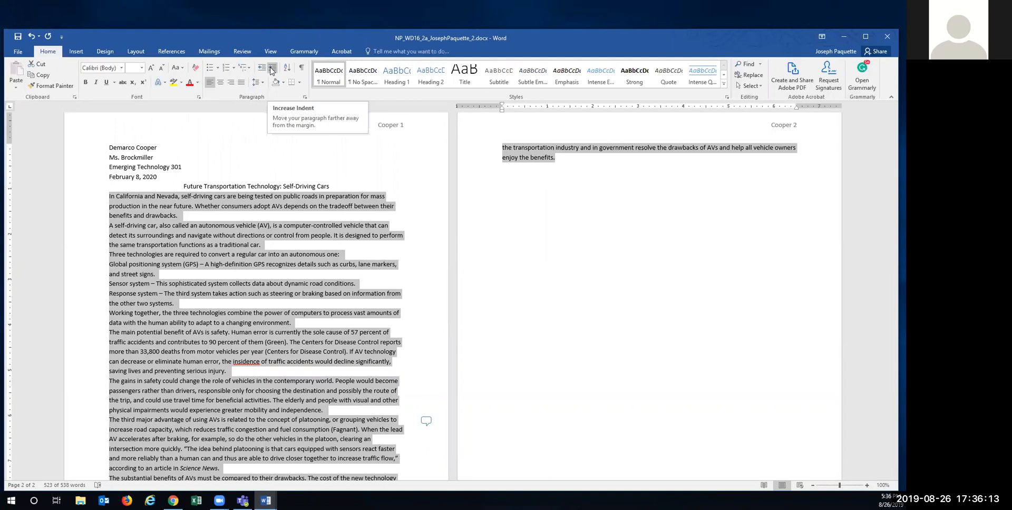
click(272, 70)
click(260, 71)
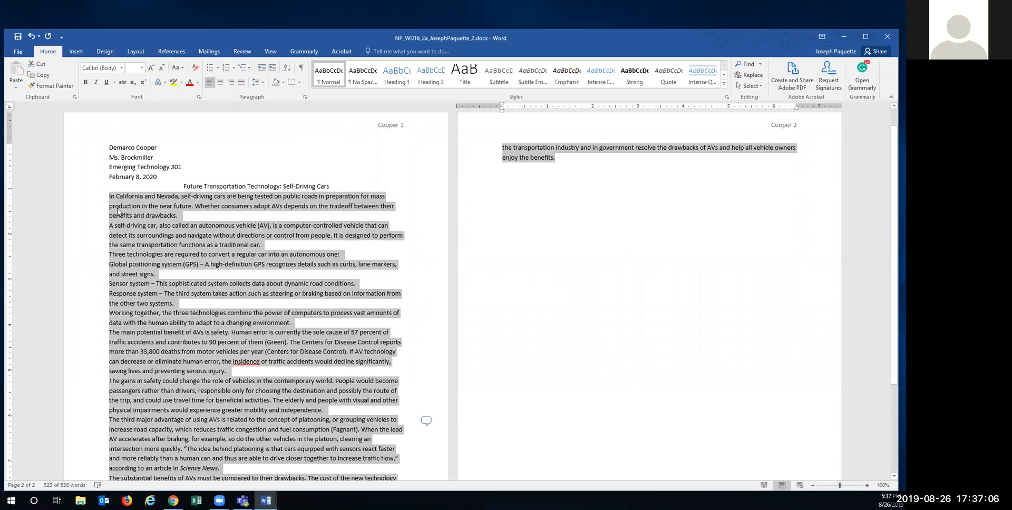
click(135, 52)
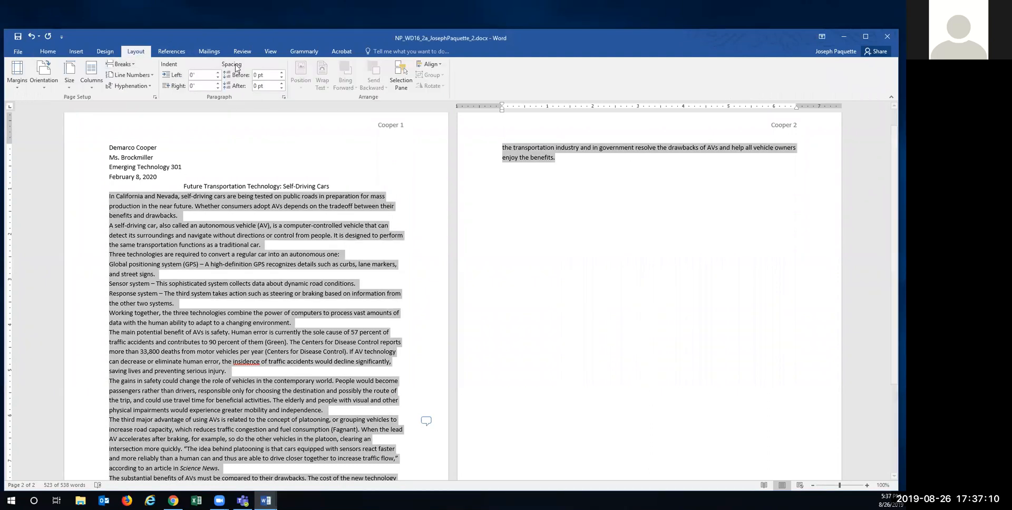
click(283, 97)
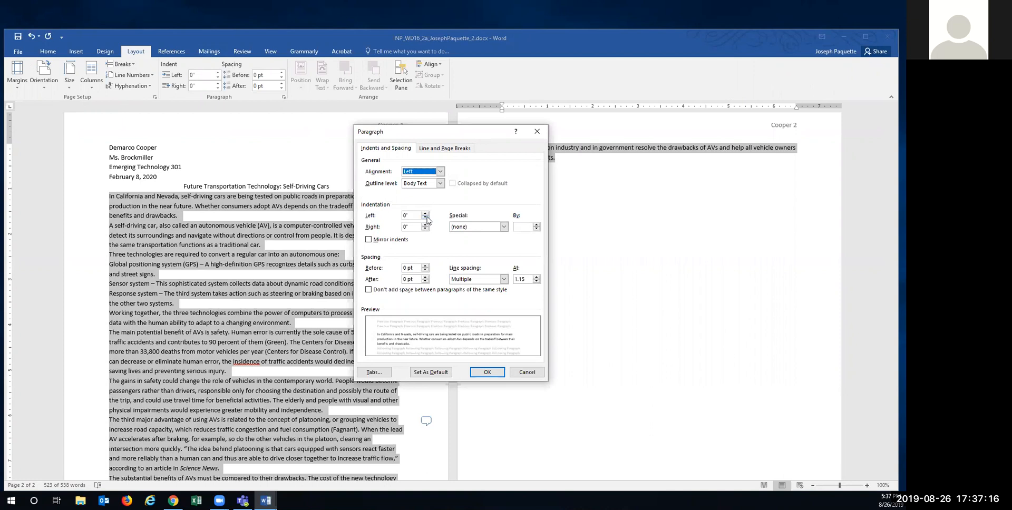
Step: Set the selected body paragraphs' left indentation to 0.5"
click(426, 216)
click(426, 216)
click(425, 216)
click(425, 216)
click(426, 216)
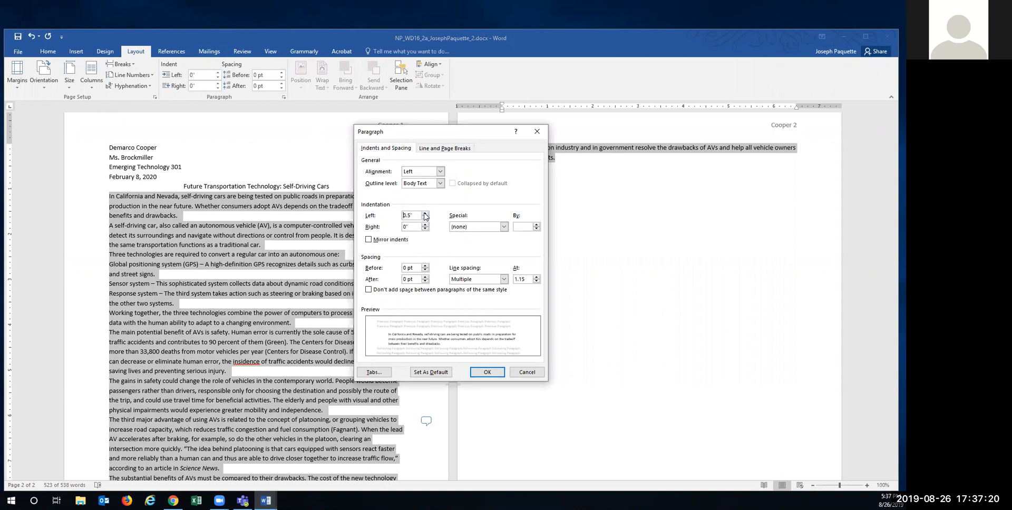
Step: Apply a 0.5" First line special indent to the selected body paragraphs, with the left indentation at 0"
click(503, 226)
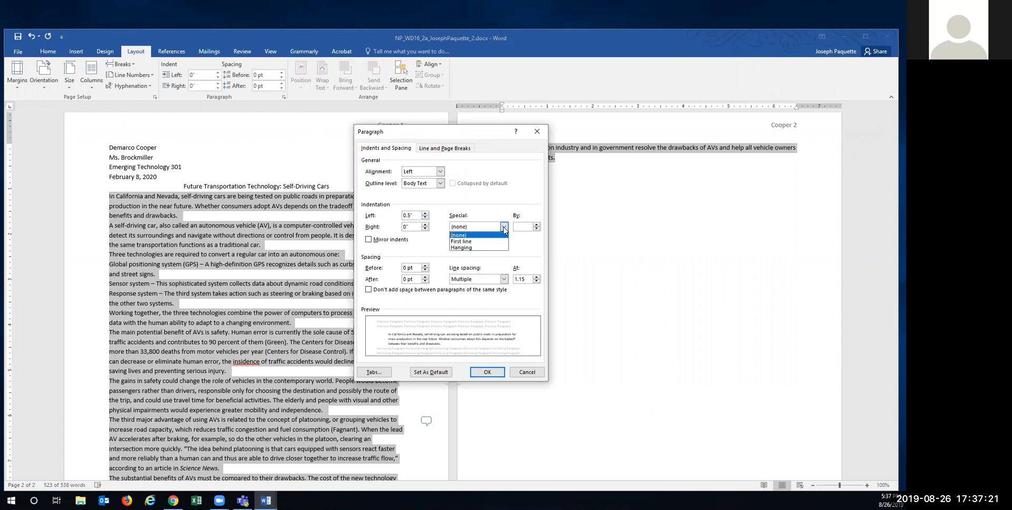
click(480, 242)
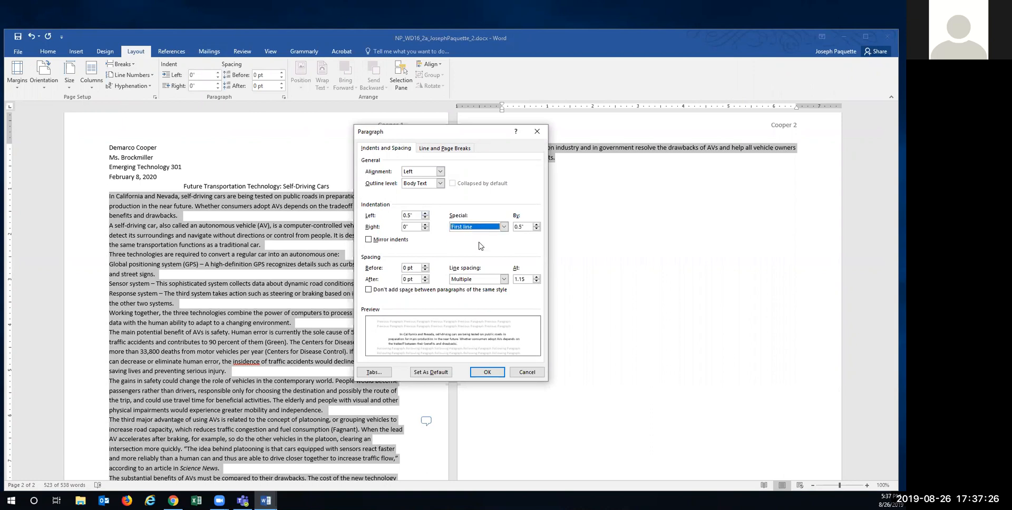
click(425, 218)
click(425, 218)
click(425, 218)
click(424, 218)
click(425, 218)
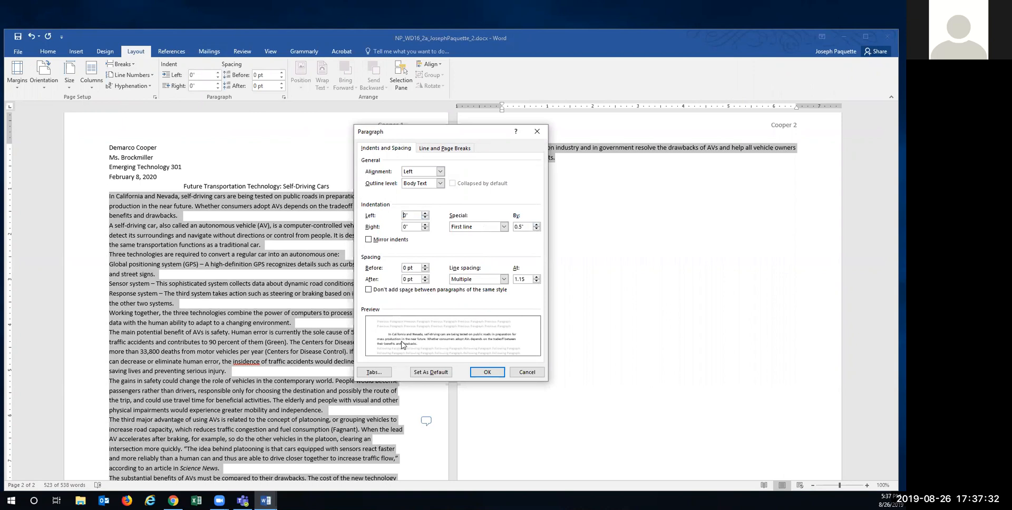
click(489, 373)
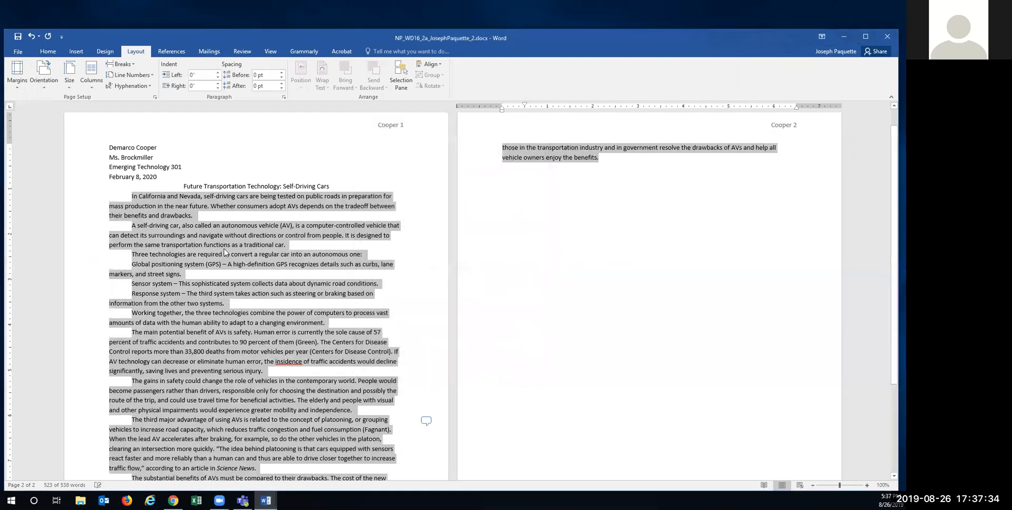
click(154, 225)
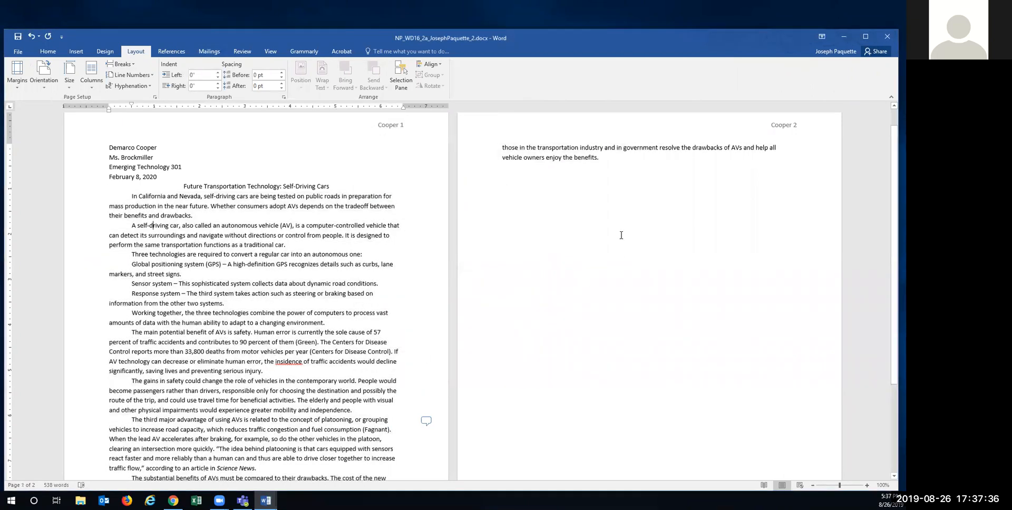
Step: Move the paragraph beginning "A self-driving car, also called" directly above the paragraph beginning "In California and Nevada"
scroll(173, 367, down, 5)
scroll(157, 448, up, 3)
scroll(158, 449, up, 3)
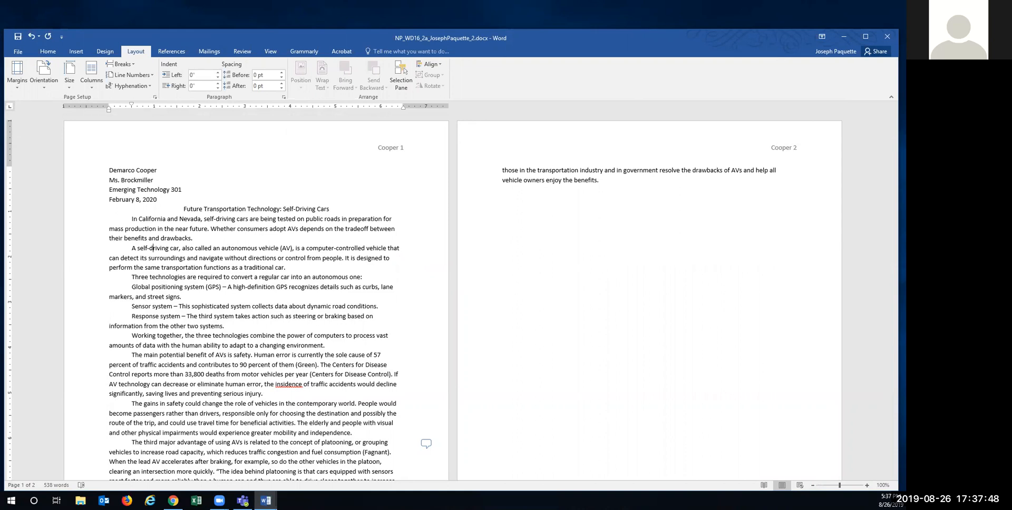
scroll(235, 289, down, 2)
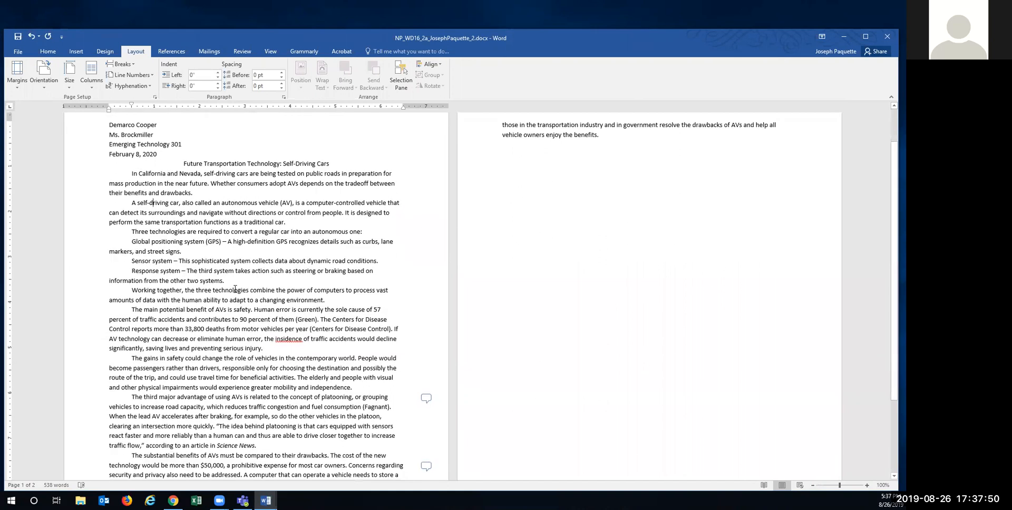
drag(117, 205, 111, 231)
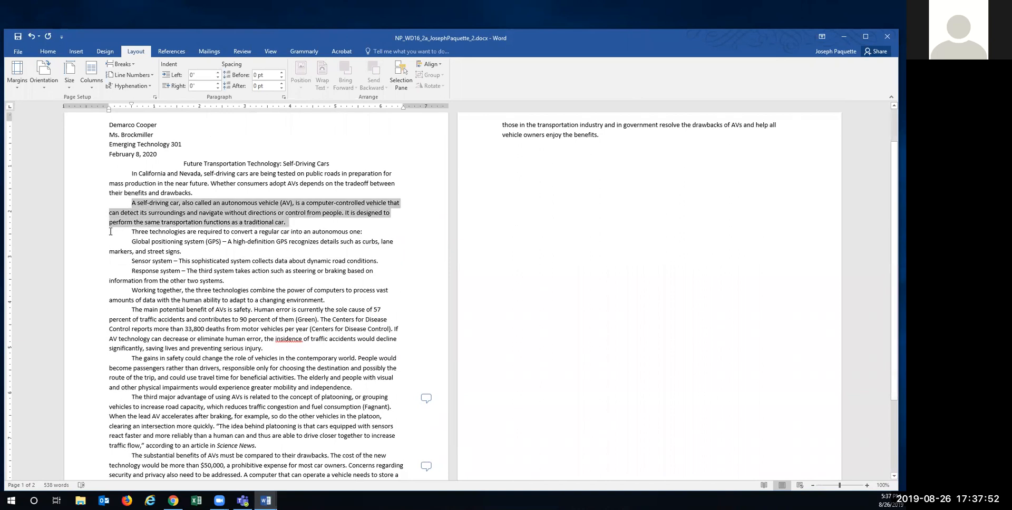
right_click(258, 215)
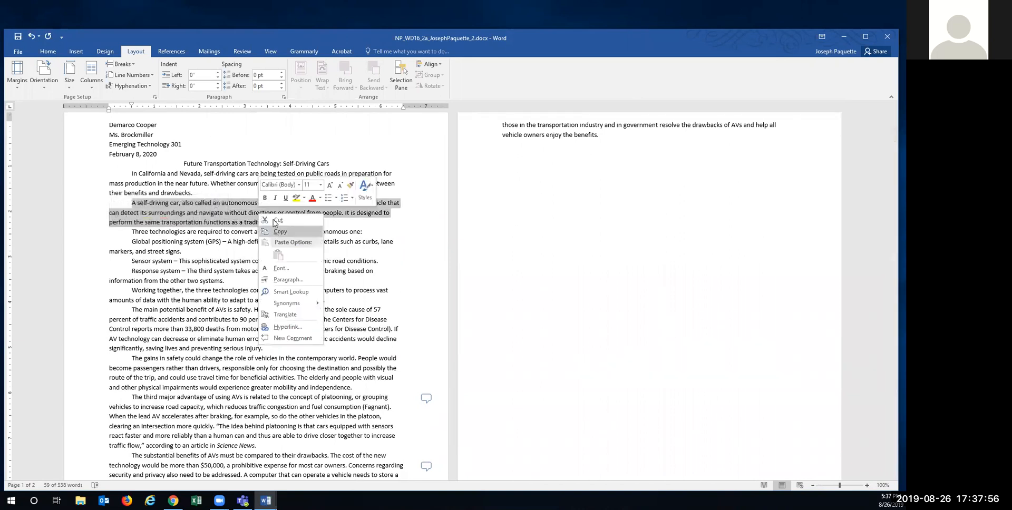
click(48, 52)
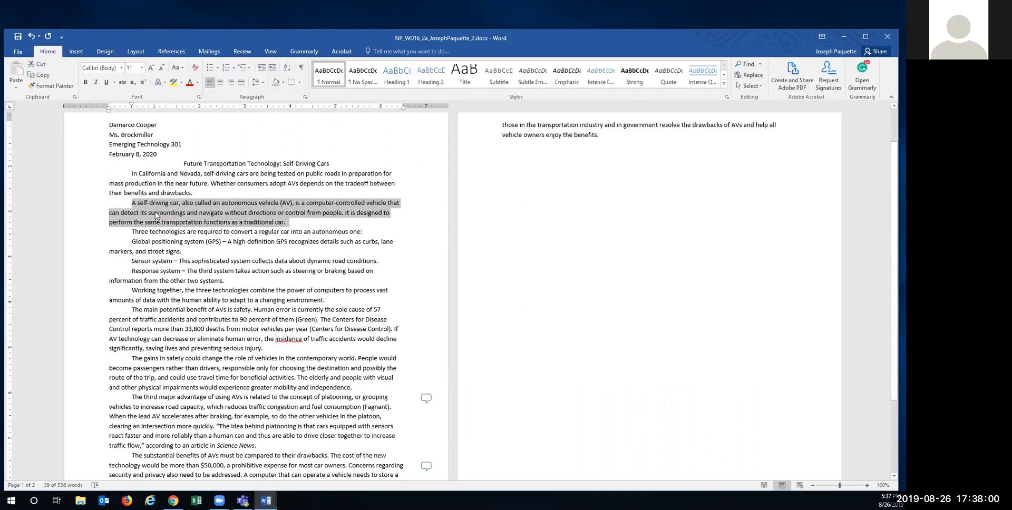
key(ctrl+x)
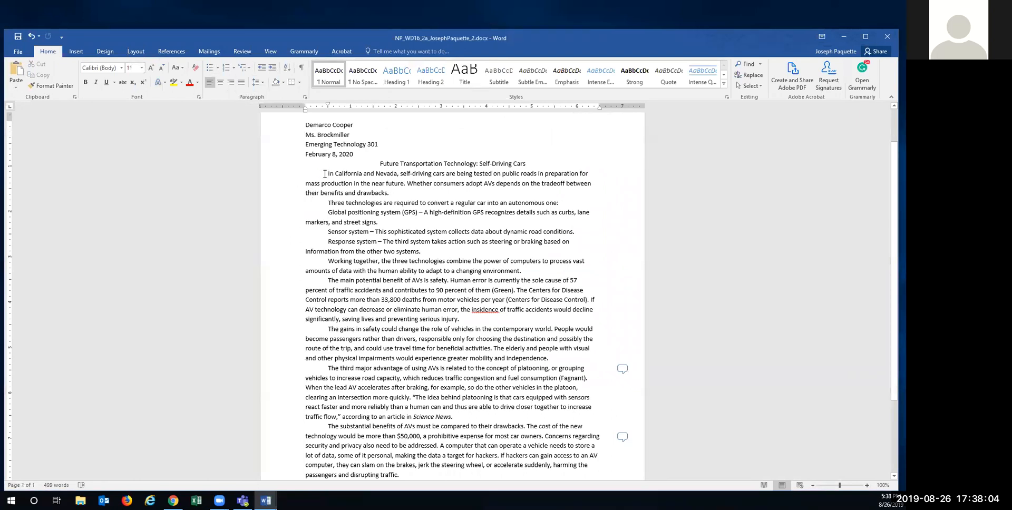
key(ctrl+v)
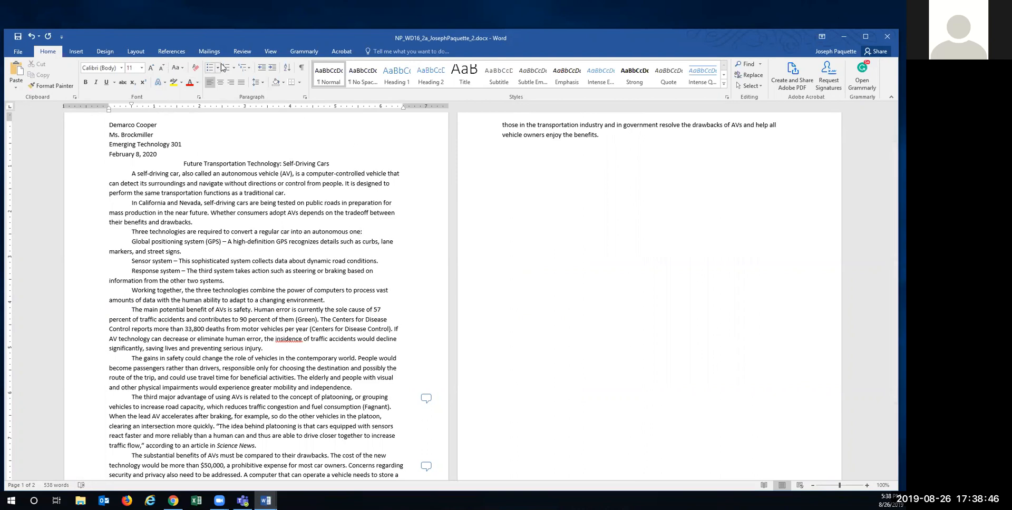
click(156, 51)
click(187, 87)
click(182, 71)
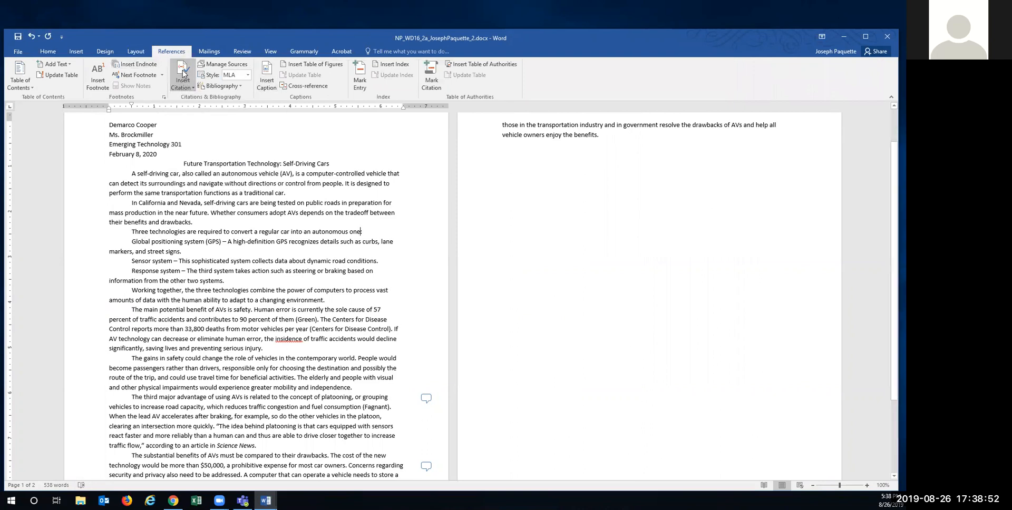
click(182, 72)
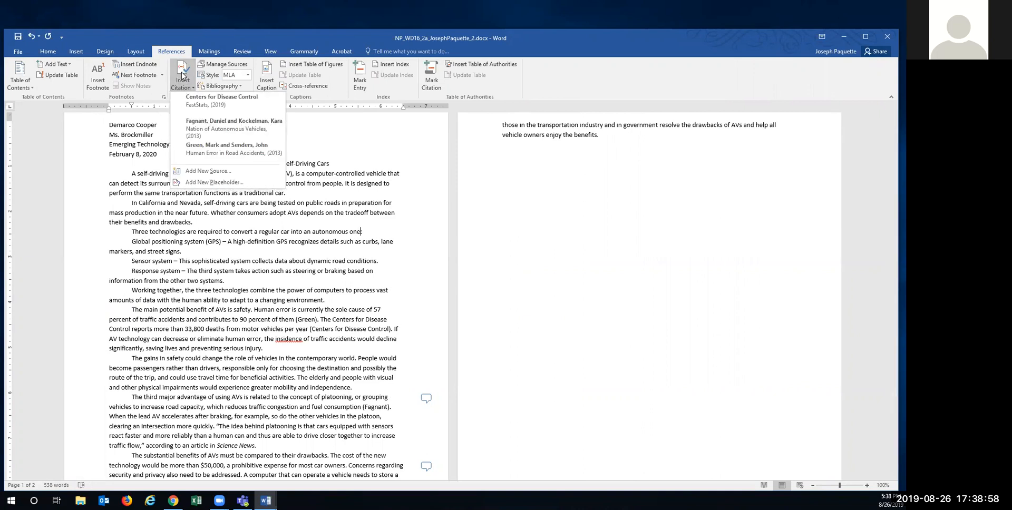
click(203, 171)
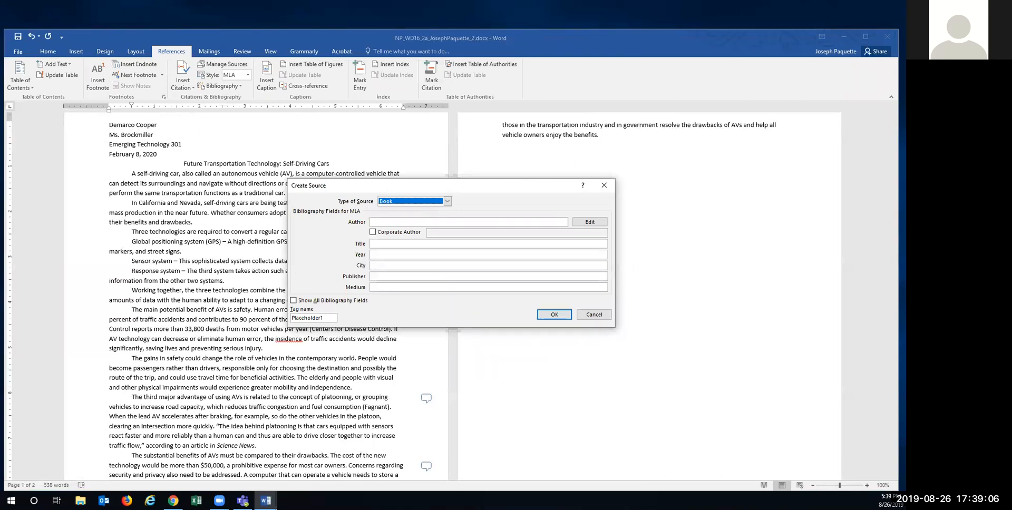
click(594, 315)
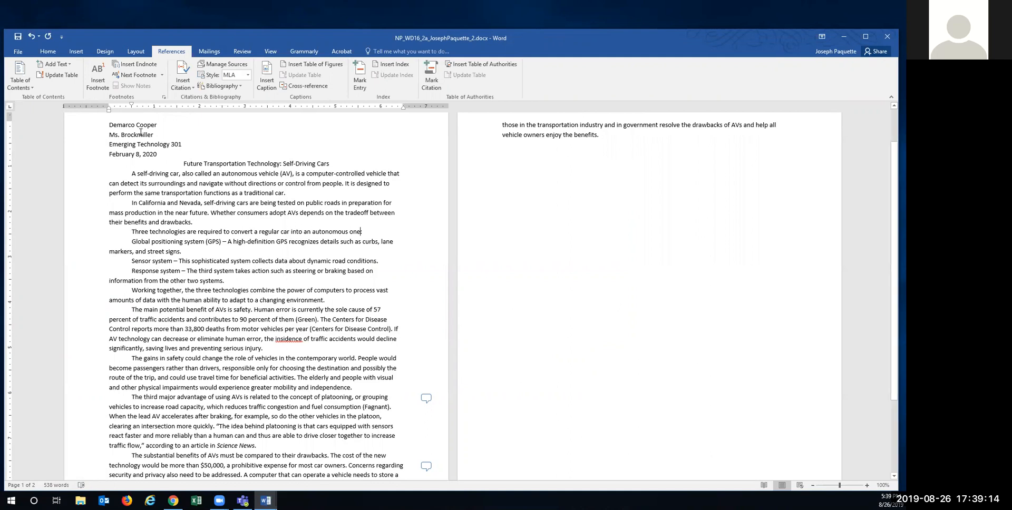
Step: Start a new citation source after "into an autonomous one" as an Article in a Periodical and enter the author's full name
click(183, 92)
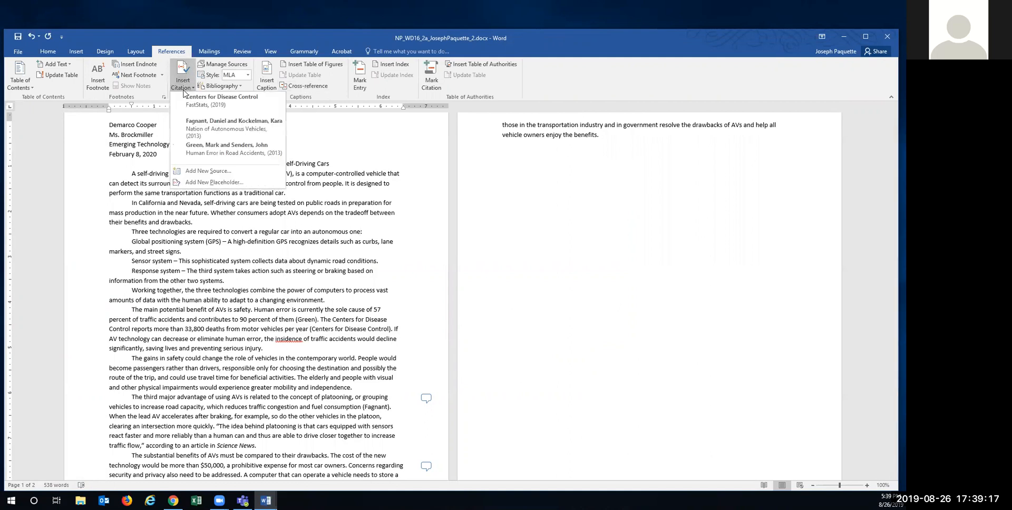
click(199, 171)
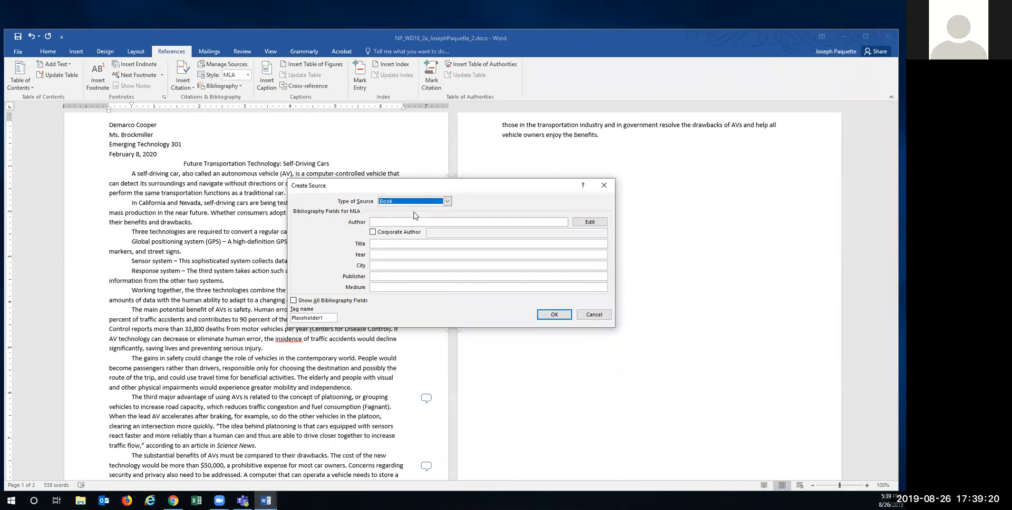
click(447, 202)
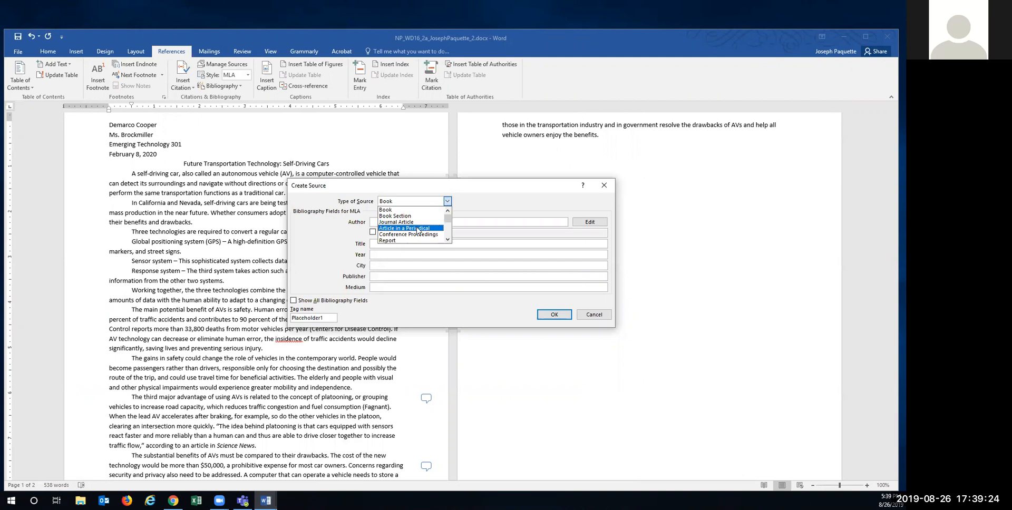
click(383, 230)
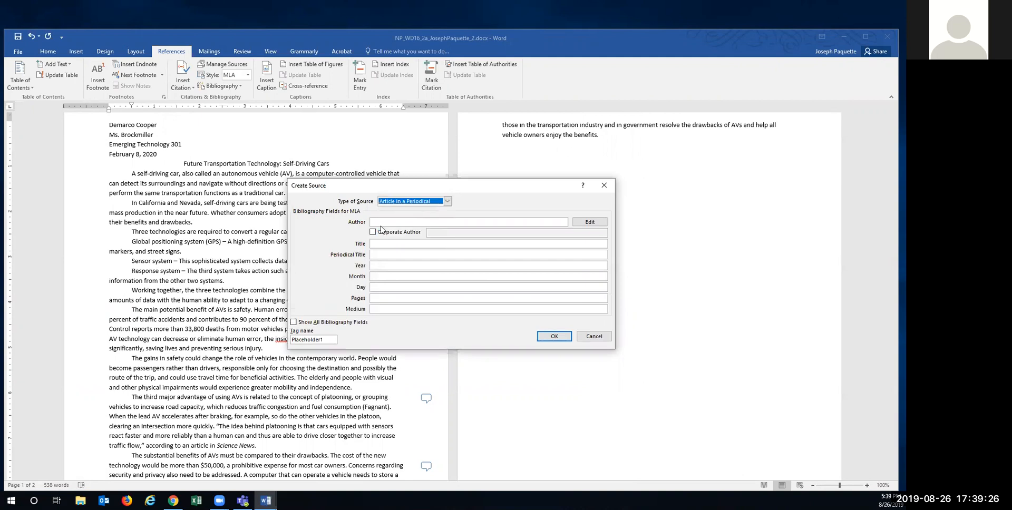
click(379, 219)
text(Pullen, John Patrick)
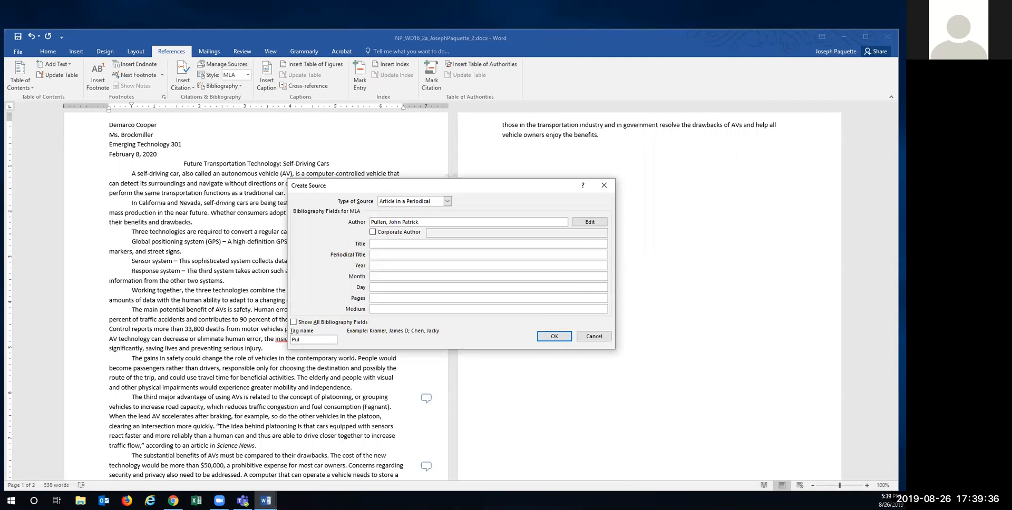
Step: Enter the source title "Driverless Cars" and the periodical title "Time Magazine"
key(Tab)
key(Tab)
key(Tab)
text(Driverless)
click(372, 255)
text(Time Magazine)
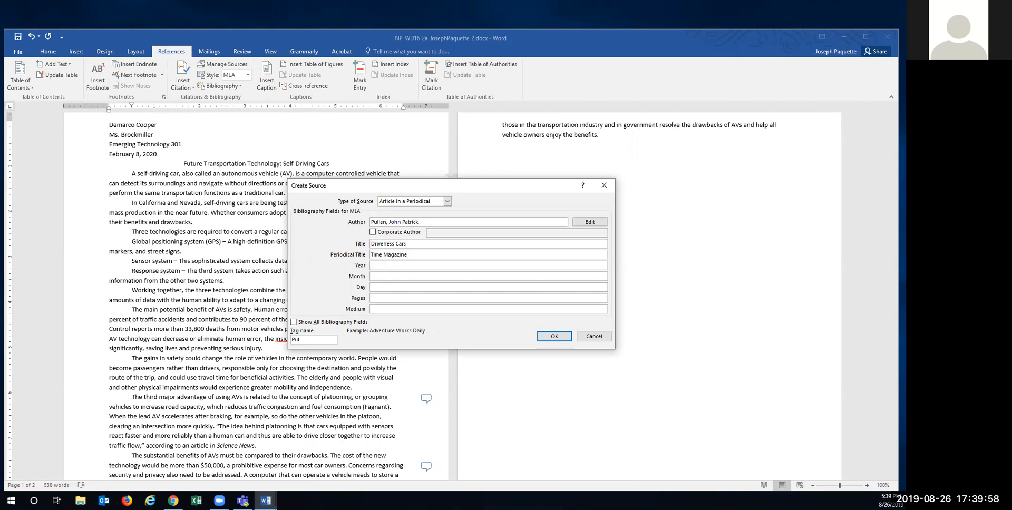
Step: Set the periodical source's publication date to year 2015, month February, day 24
key(Tab)
text(20156)
key(Tab)
text(February)
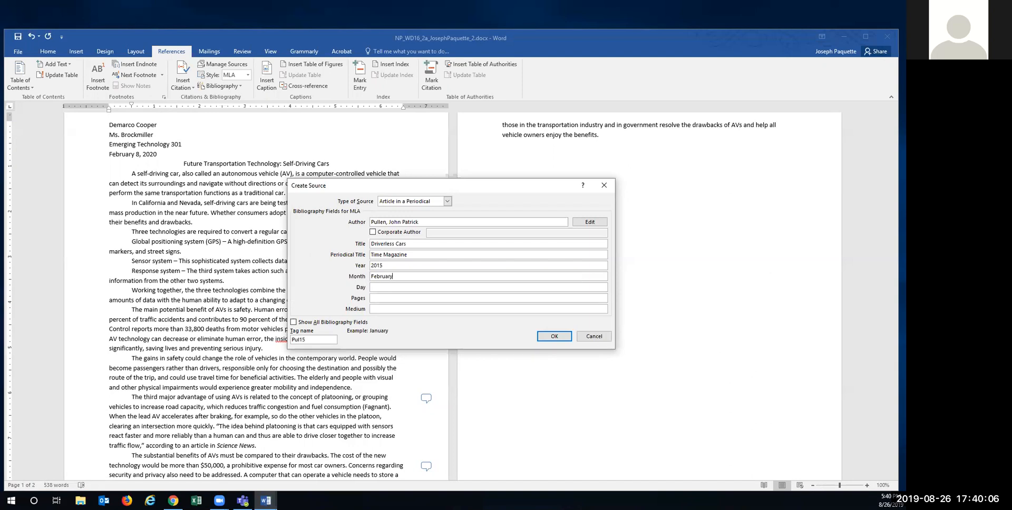
key(Tab)
text(24)
Step: Set the source's pages to 35-39 and medium to Print, and insert the citation
key(Tab)
text(35-39)
key(Tab)
text(Print)
click(551, 336)
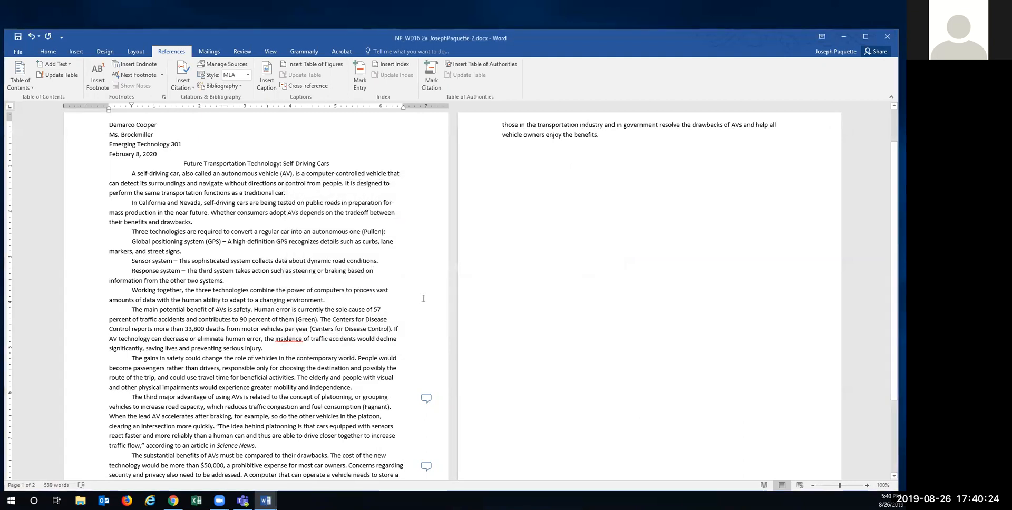
right_click(371, 230)
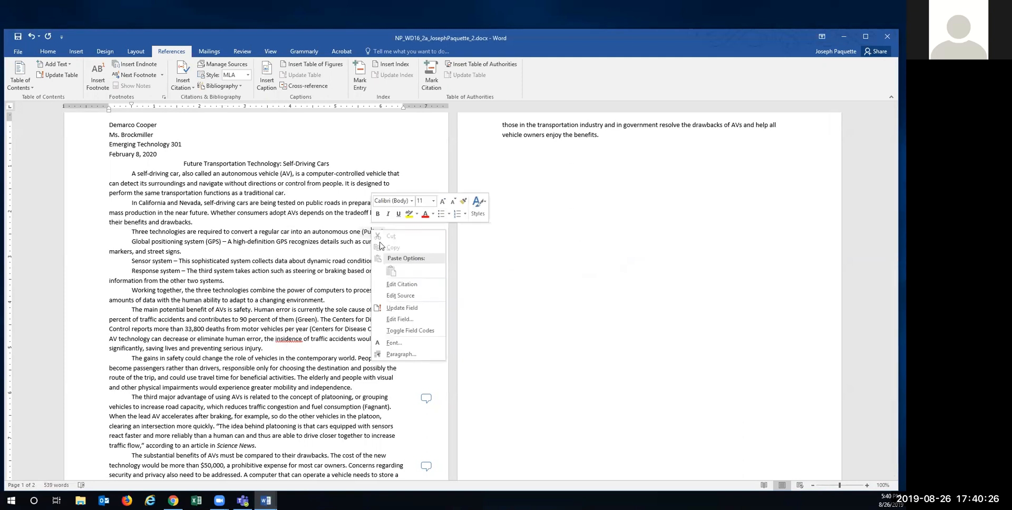
click(400, 319)
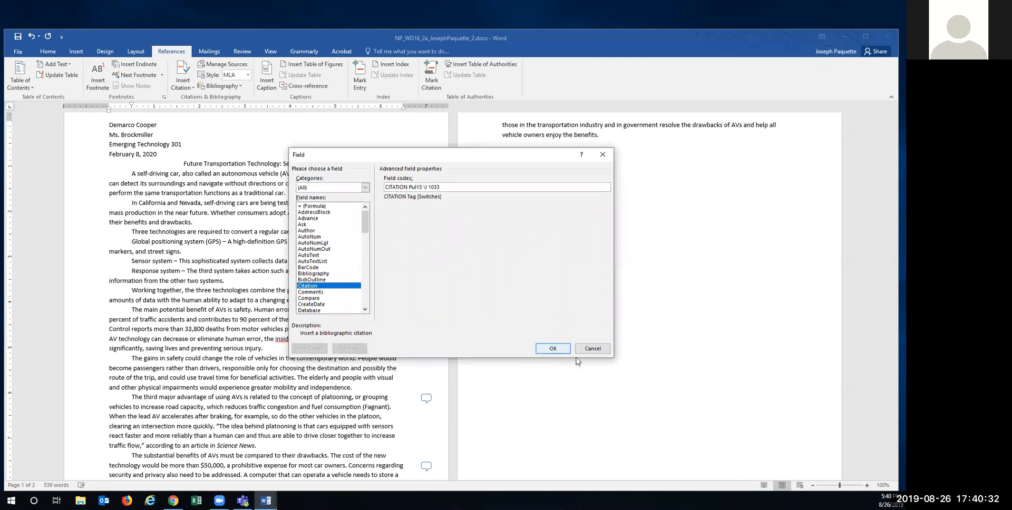
click(553, 348)
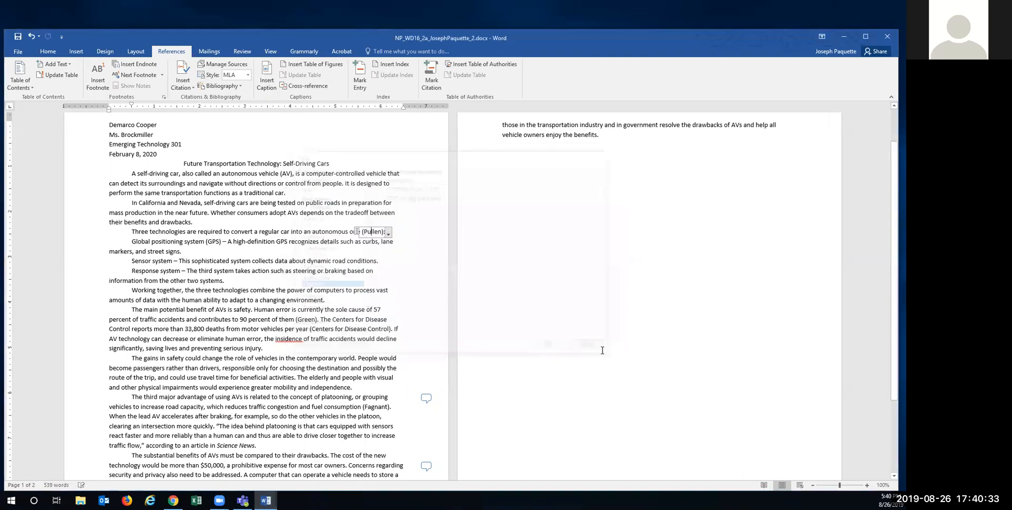
Step: Add page number 37 to the citation after "into an autonomous one" and save the document
click(388, 233)
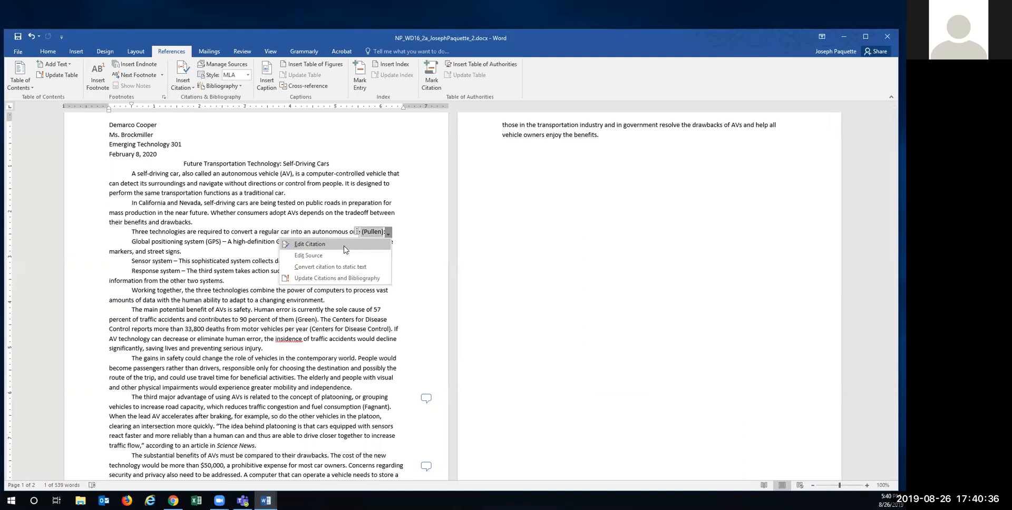
click(311, 244)
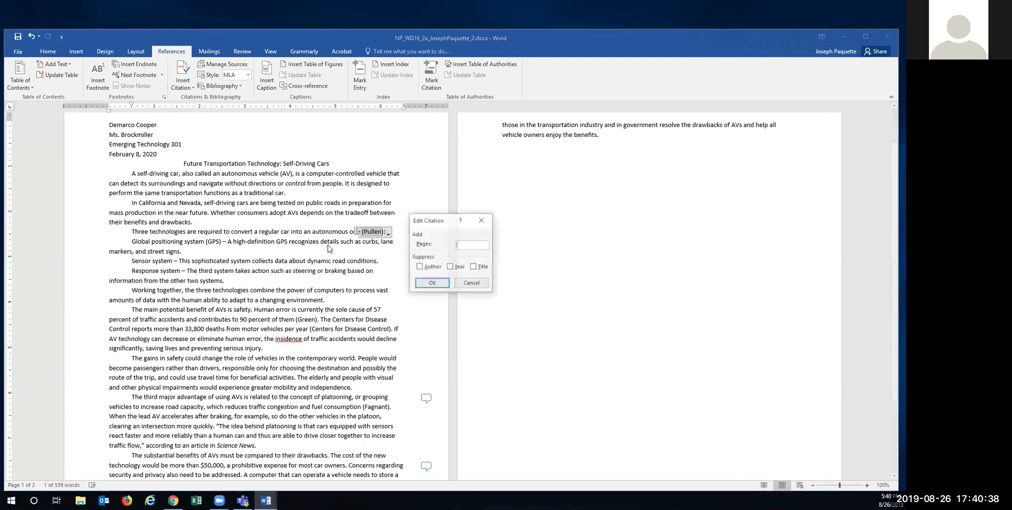
text(37)
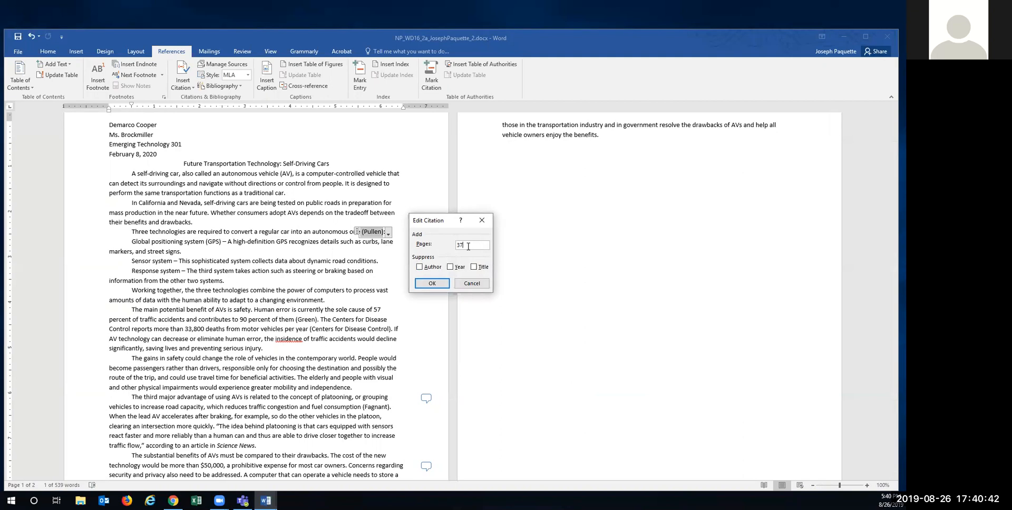
click(433, 283)
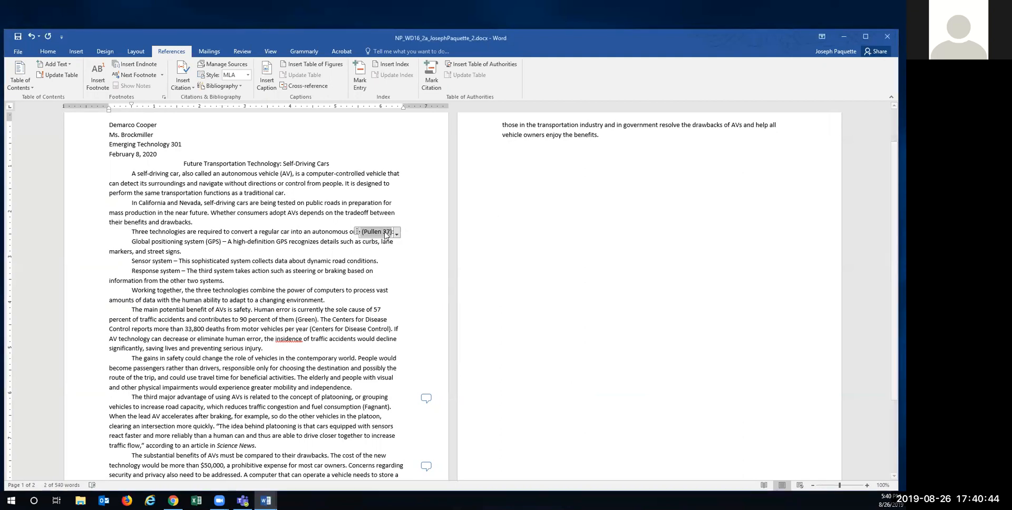
key(ctrl+s)
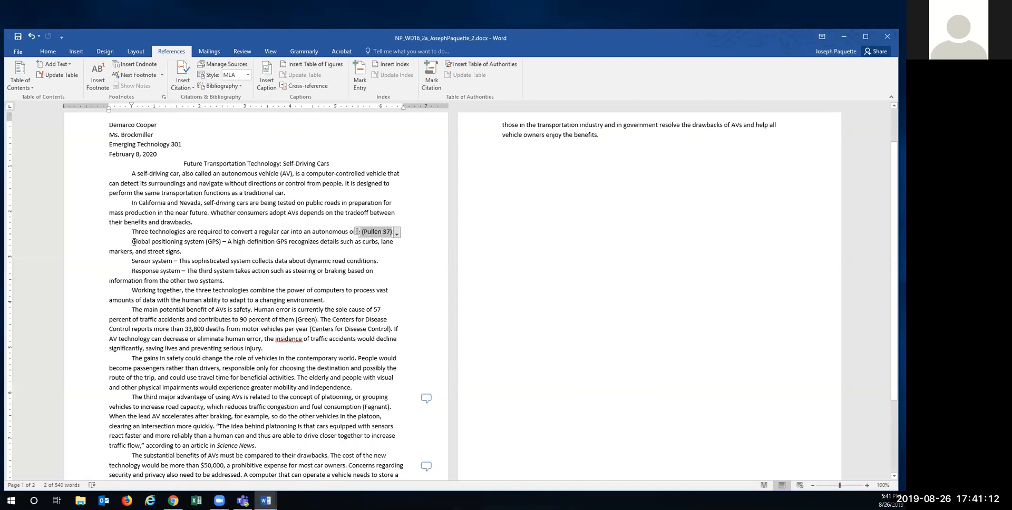
Step: Format the three paragraphs from "Global positioning system (GPS)" through "Response system" as a numbered list in the 1., 2., 3. format
drag(131, 242, 224, 283)
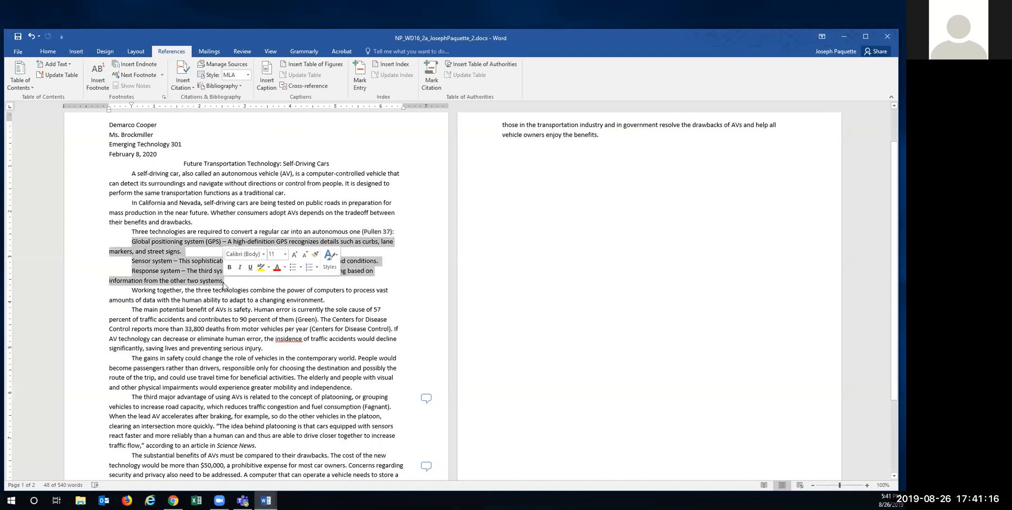
click(47, 52)
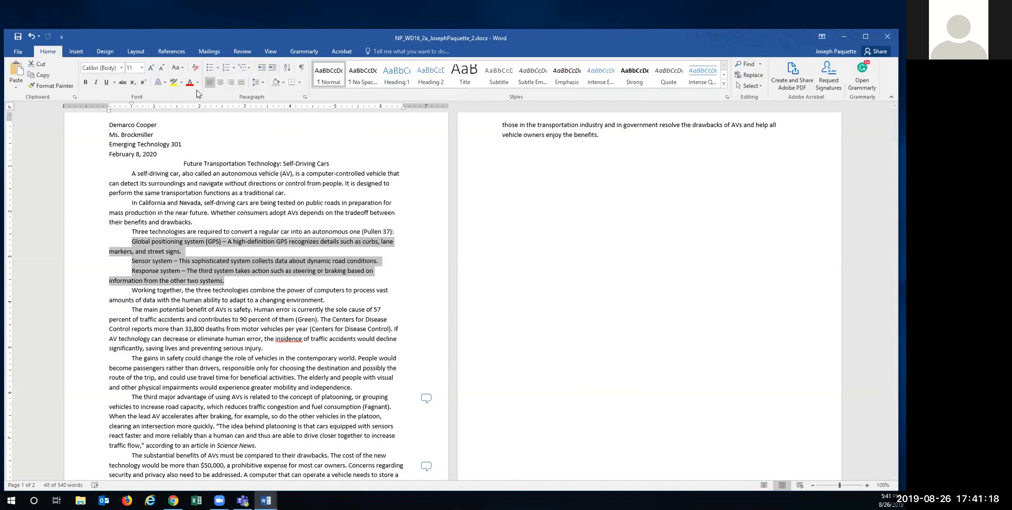
click(234, 68)
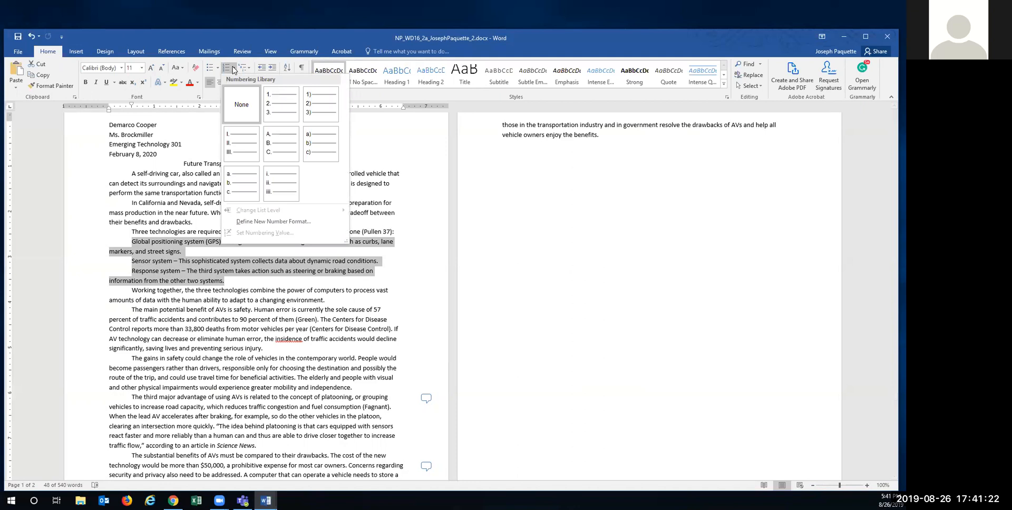
click(227, 68)
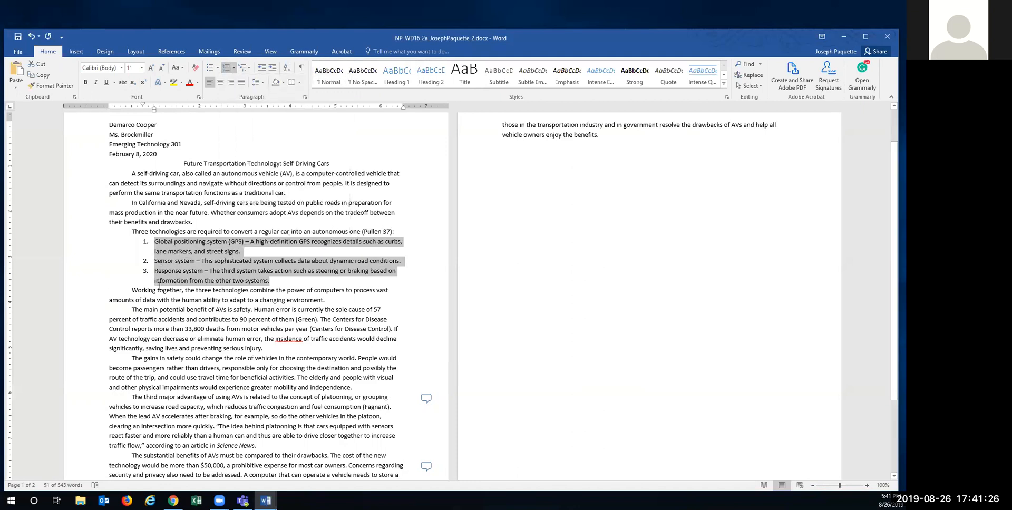
click(234, 68)
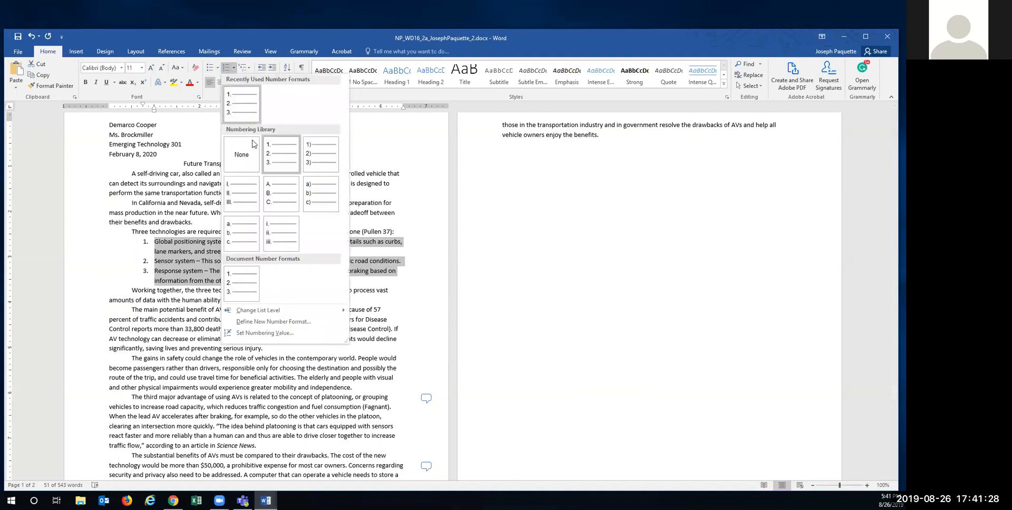
click(227, 70)
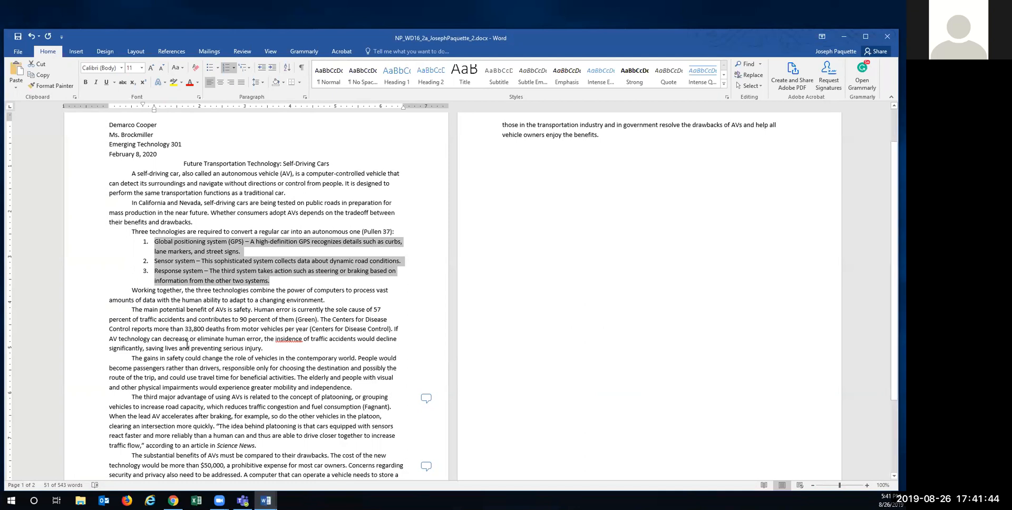
Step: Reply to the comment on "platooning" with "Thanks, this looks great.", check the reply and close the comment
click(152, 399)
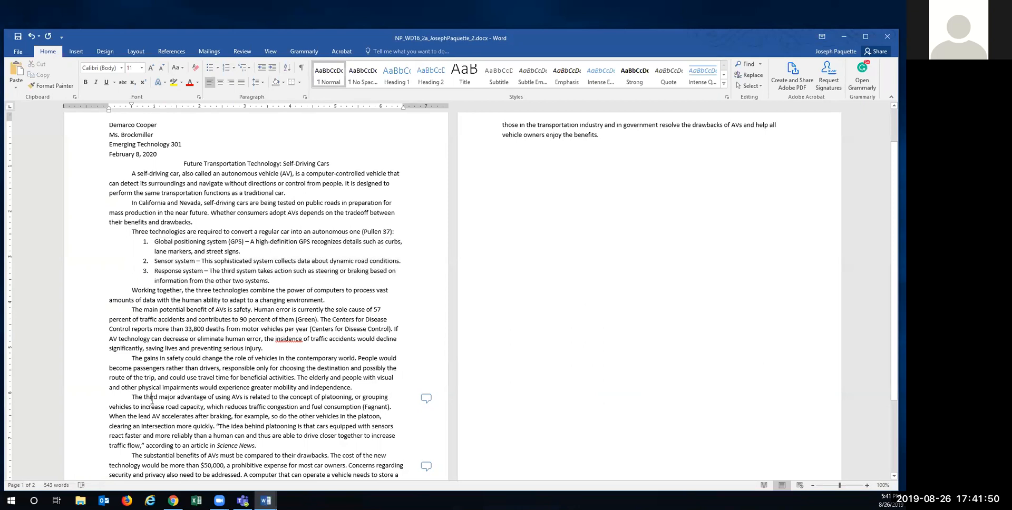
scroll(295, 390, down, 1)
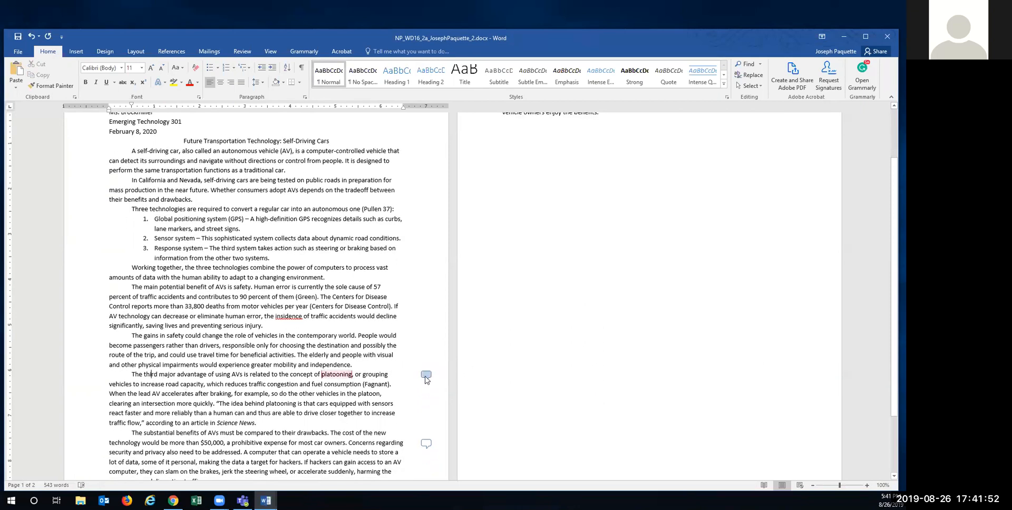
click(427, 377)
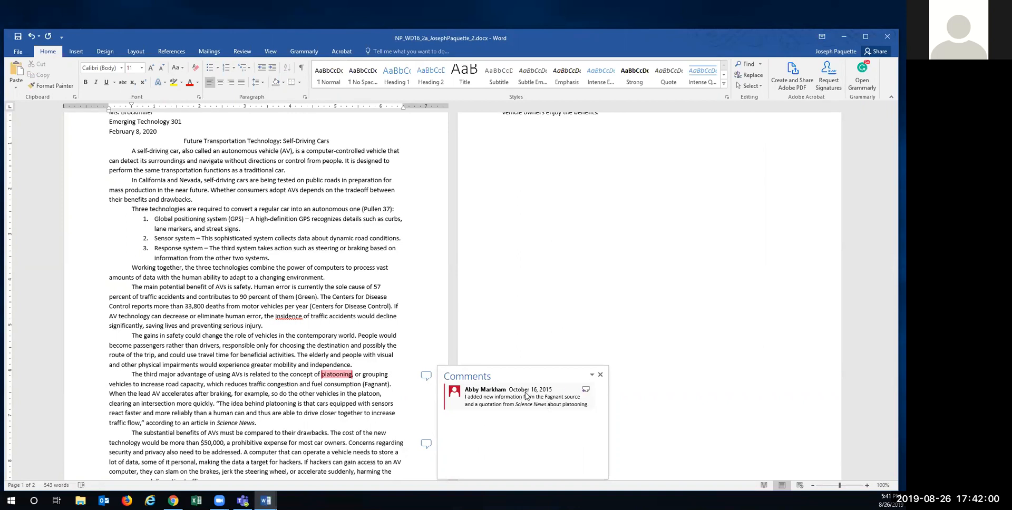
right_click(496, 397)
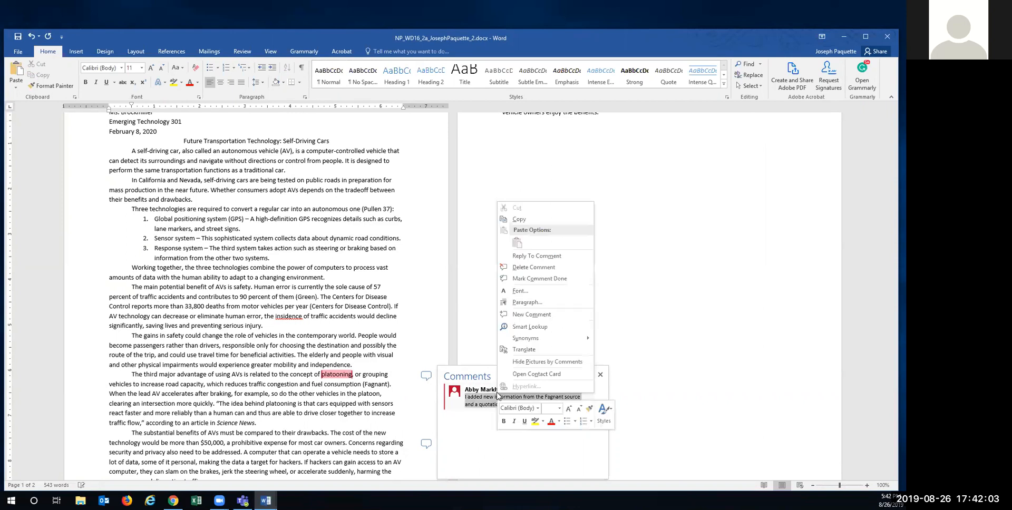
click(482, 397)
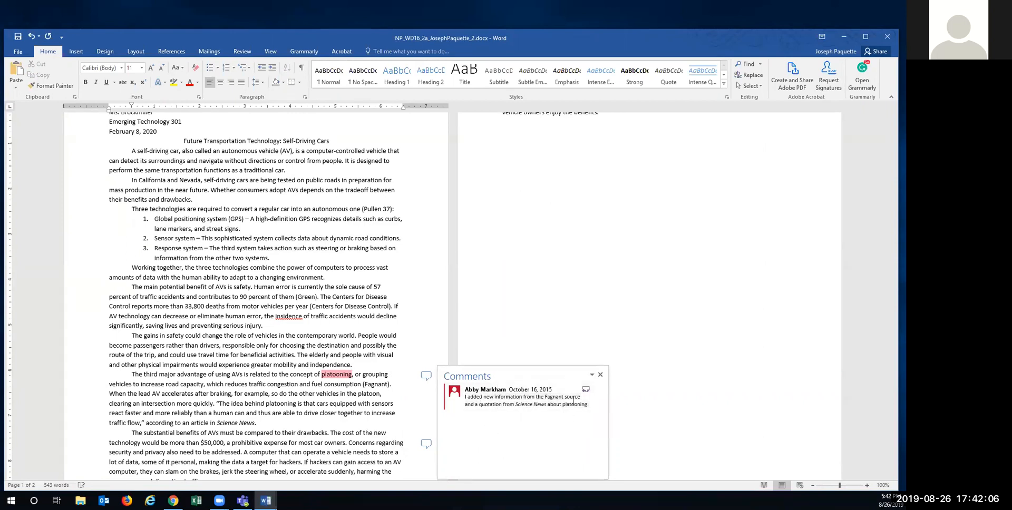
click(585, 391)
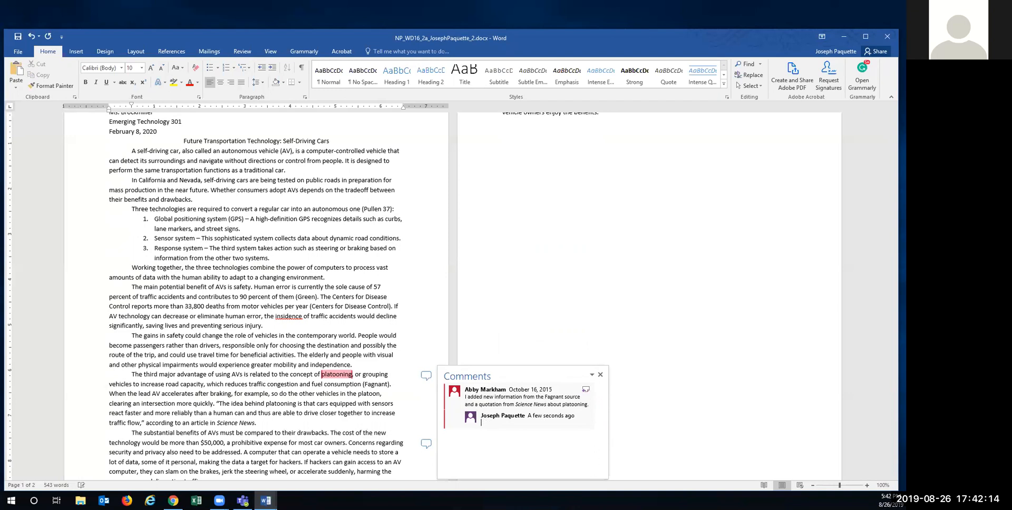
text(hanks, this looks great.)
click(600, 374)
click(425, 376)
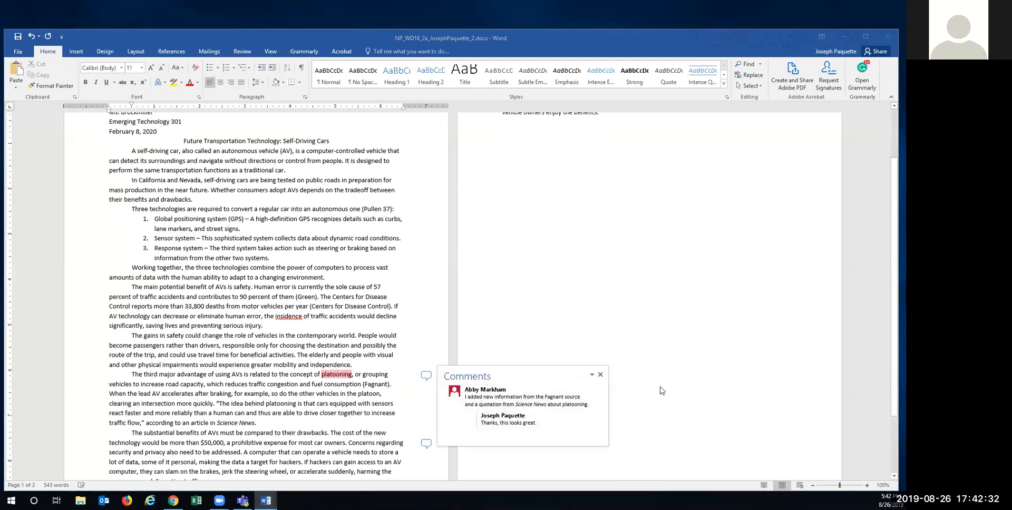
click(600, 375)
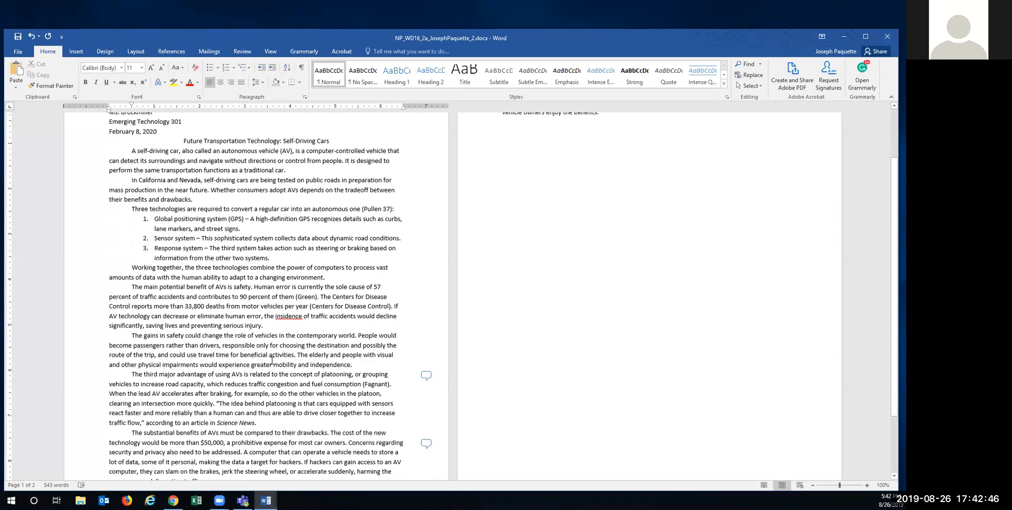
Step: Start a new citation source after "clearing an intersection more quickly" as a Journal Article and enter the author's full name
click(214, 403)
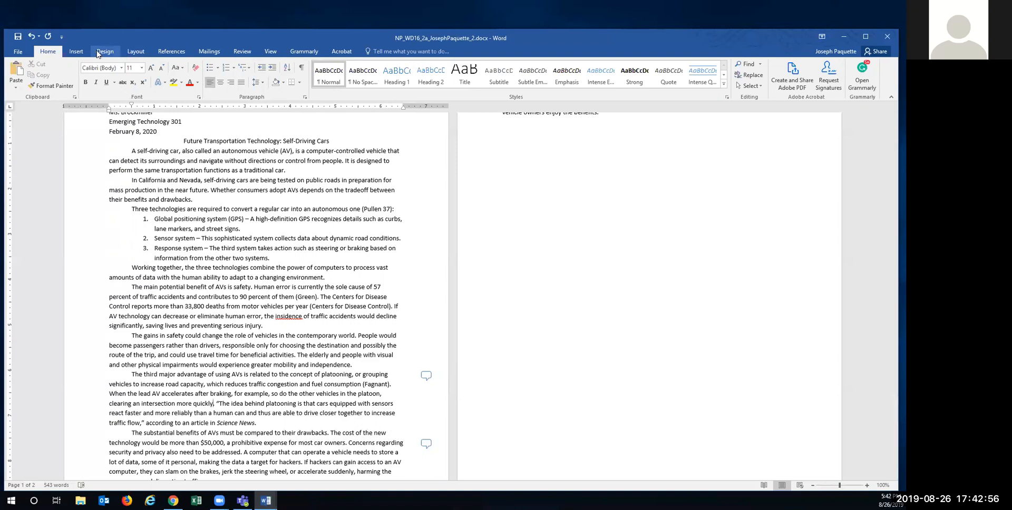
click(176, 52)
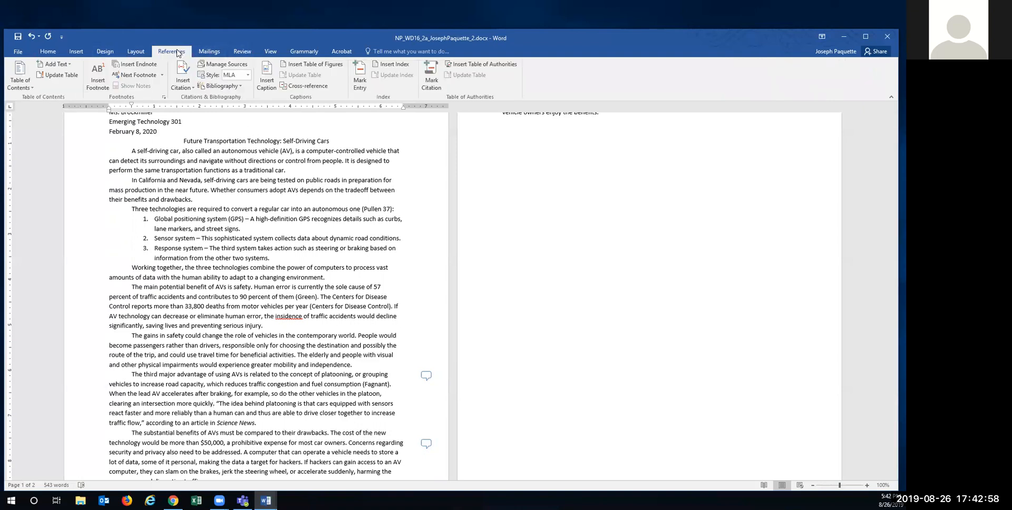
click(185, 68)
click(193, 194)
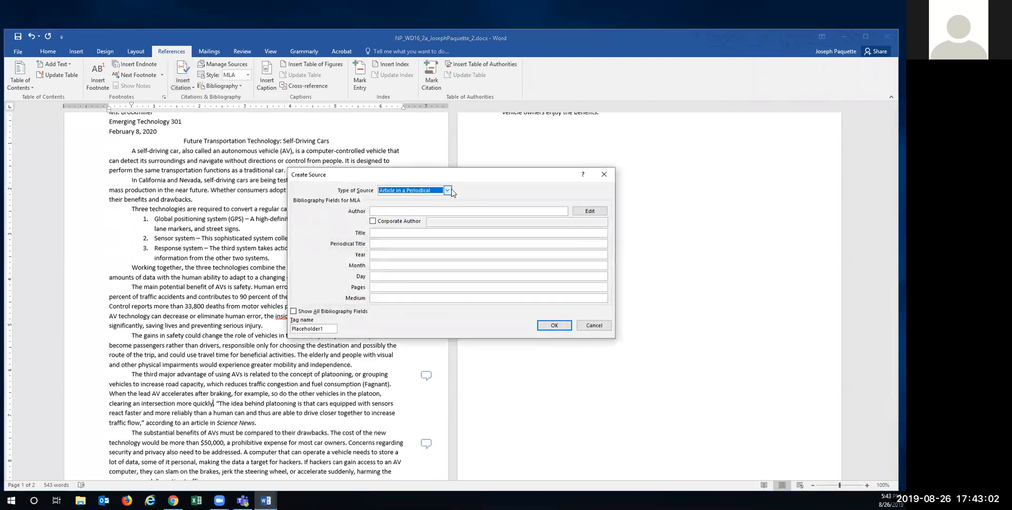
click(447, 190)
click(393, 211)
click(390, 211)
text(Wu, Karen)
Step: Enter the journal article's title "Look Ma, No Hands!" and the journal name "Science News"
key(Tab)
text(Look Ma, No Hands)
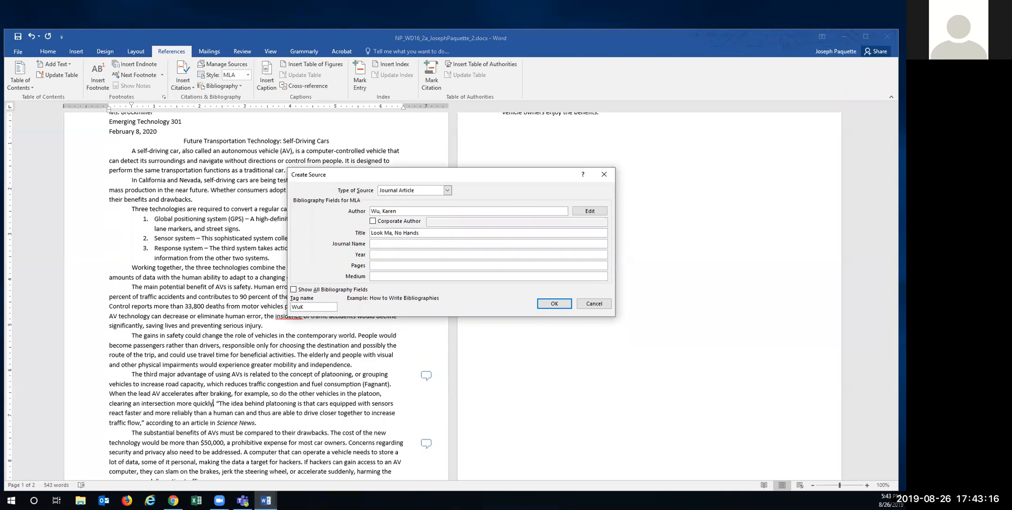
text(!)
key(Tab)
text(Sc ience)
key(BackSpace)
key(BackSpace)
key(BackSpace)
key(BackSpace)
key(BackSpace)
key(BackSpace)
text(ience News)
Step: Complete the journal article source with year 1997, pages 162-175 and medium Print, and insert its citation
key(Tab)
text(1997)
key(Tab)
text(162-175)
key(Tab)
text(Print)
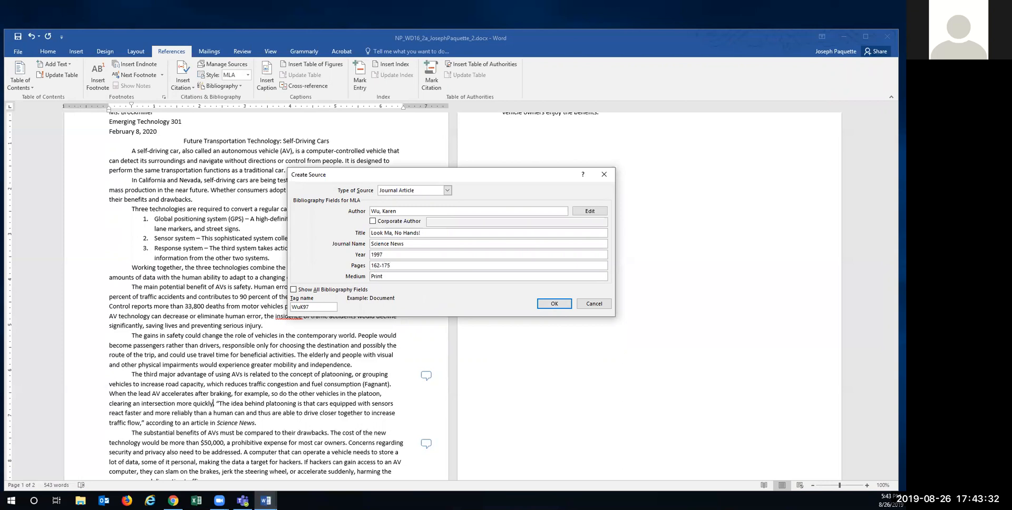
click(546, 310)
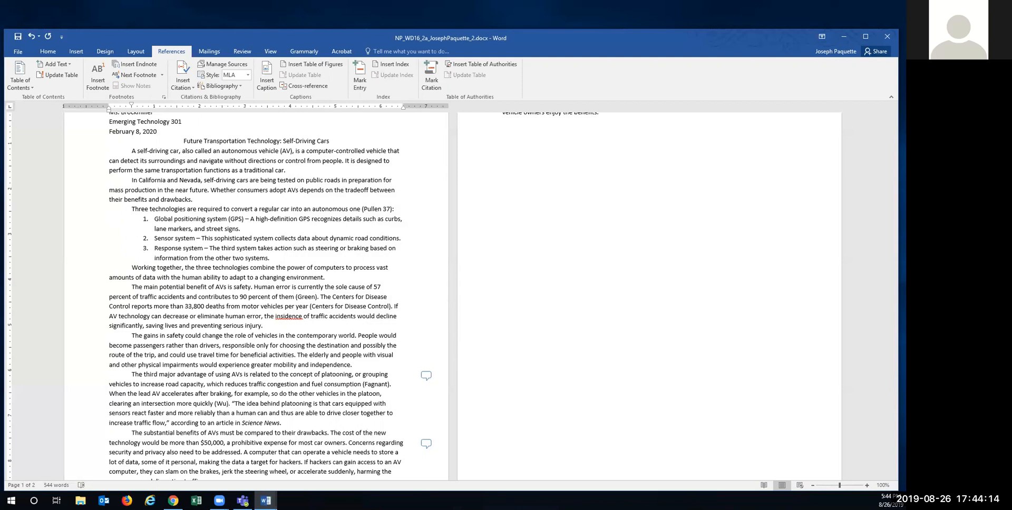
scroll(208, 431, down, 3)
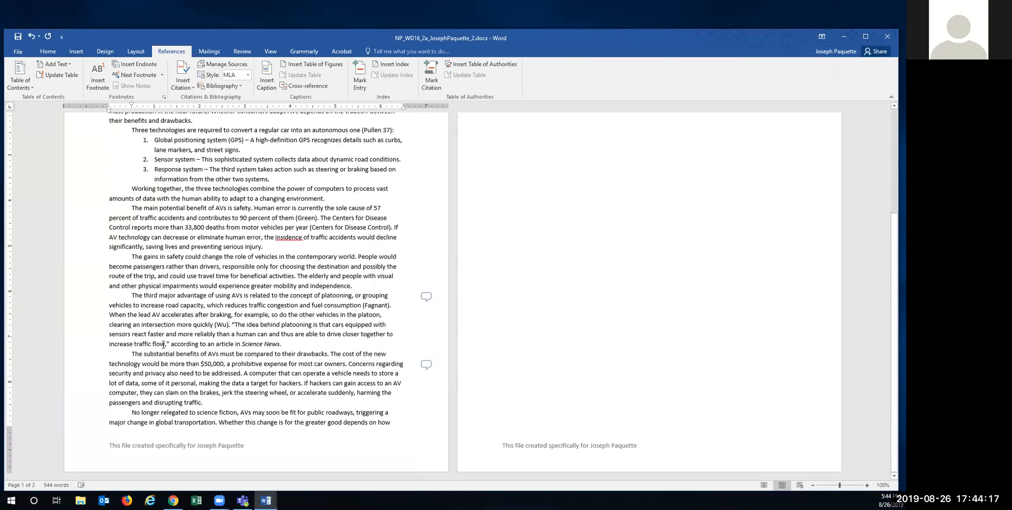
click(426, 365)
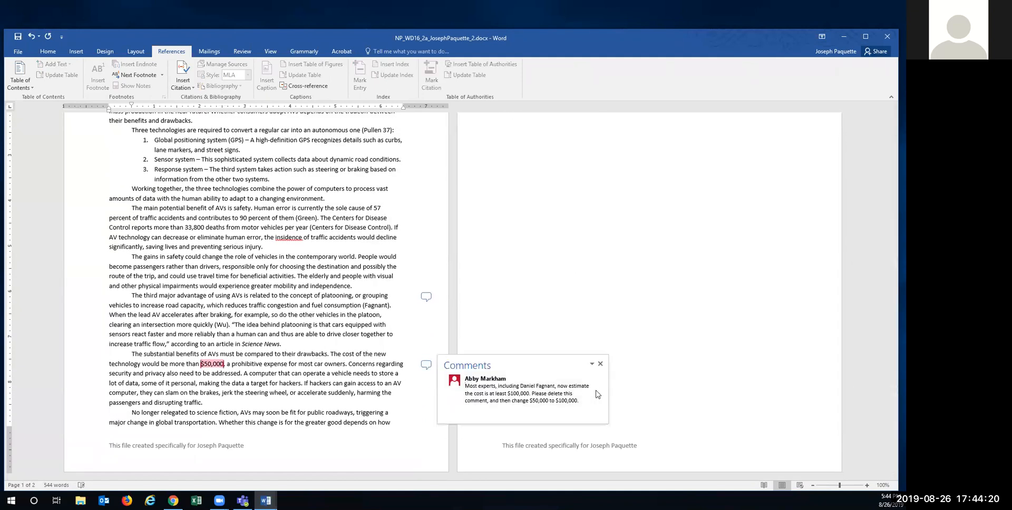
click(585, 378)
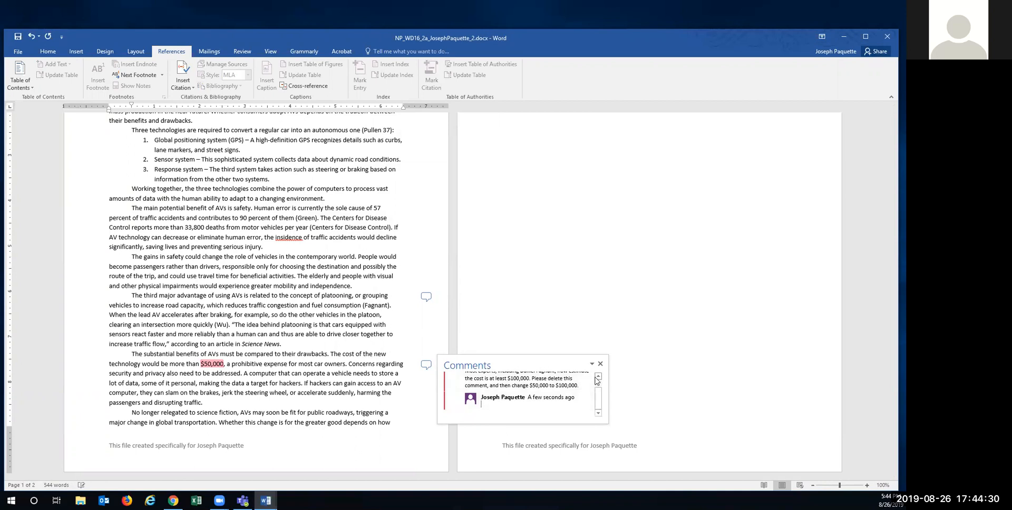
click(598, 377)
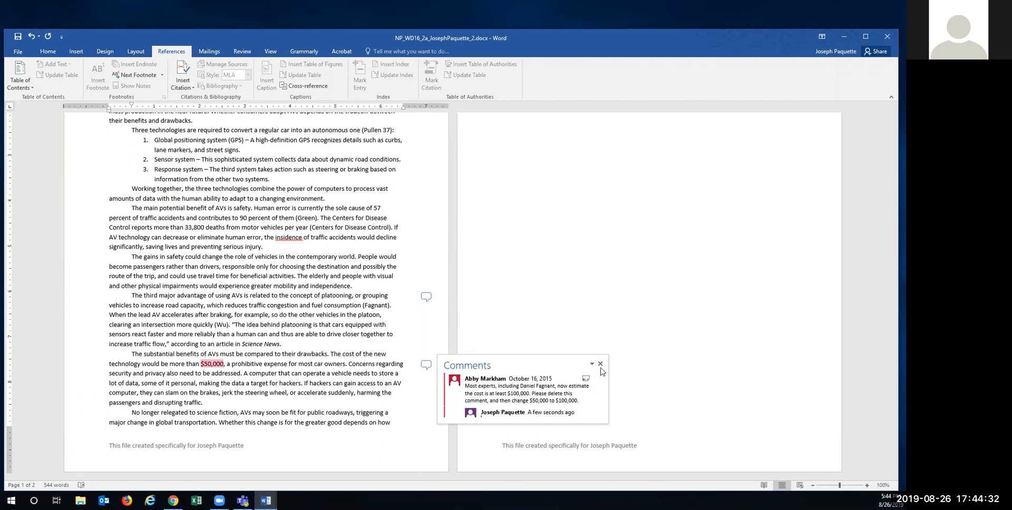
click(592, 364)
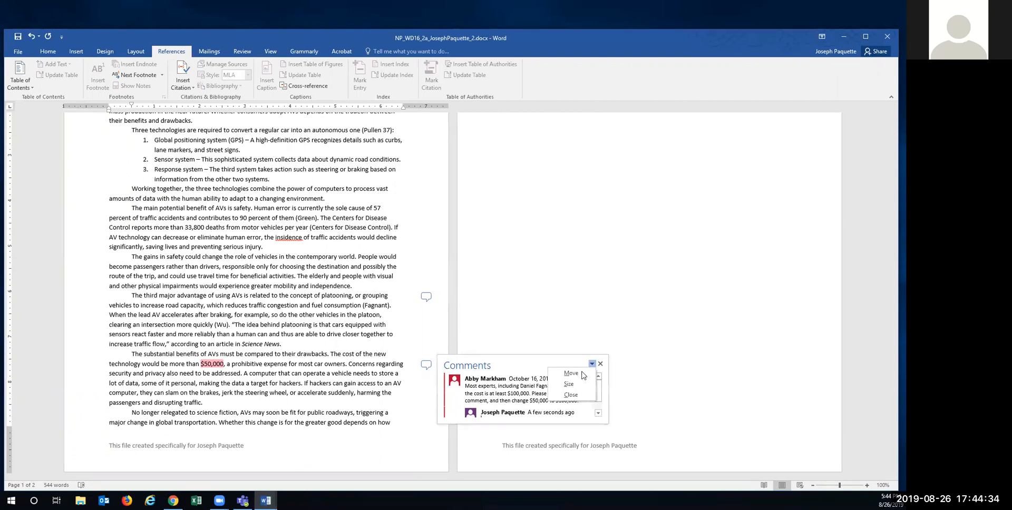
click(600, 364)
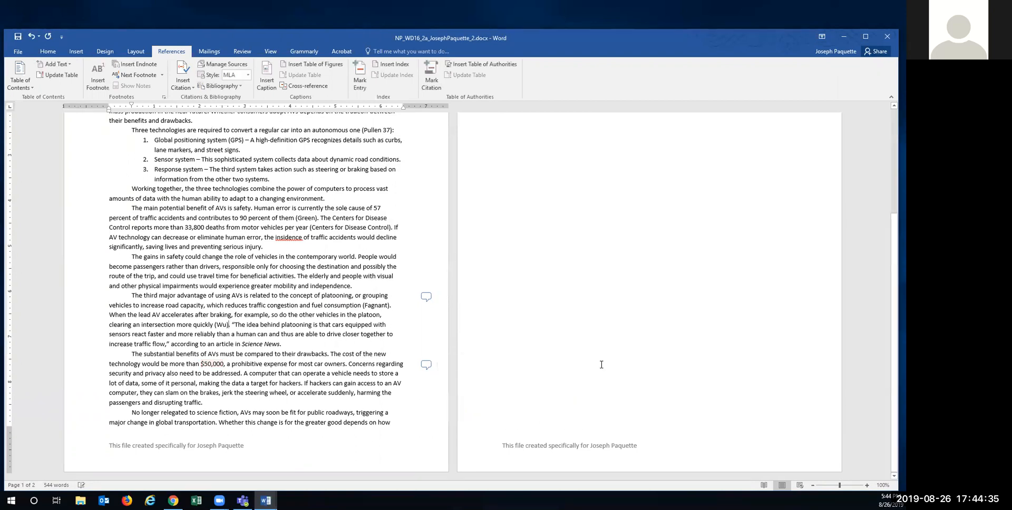
click(425, 365)
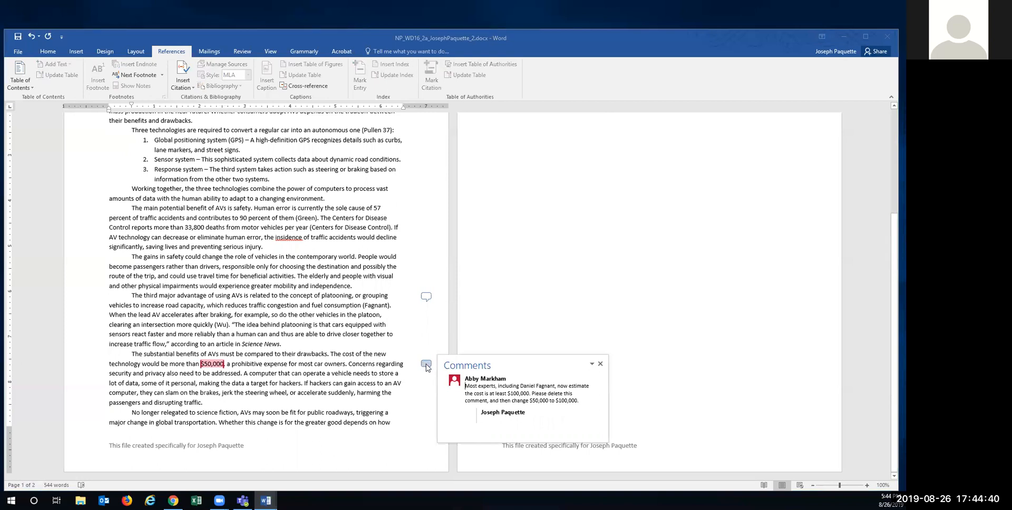
click(480, 387)
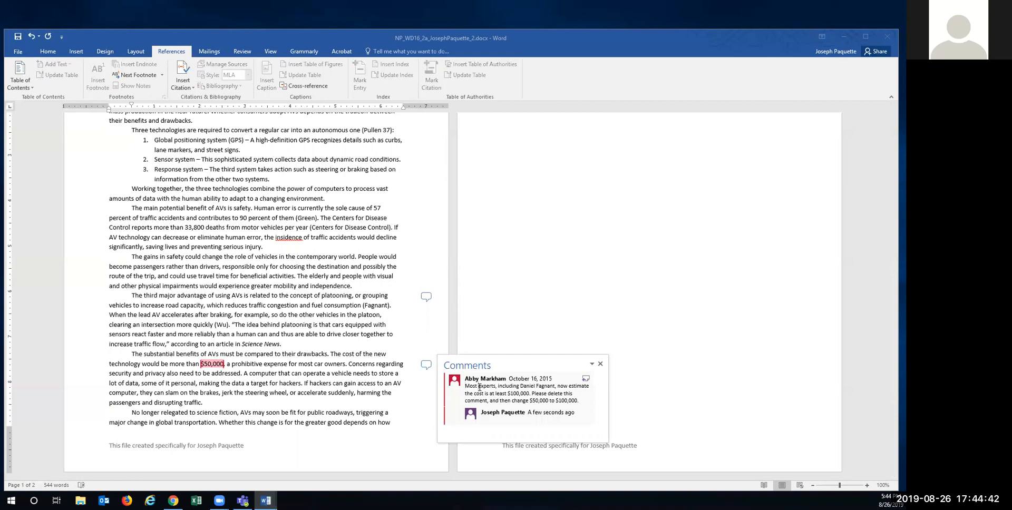
click(585, 379)
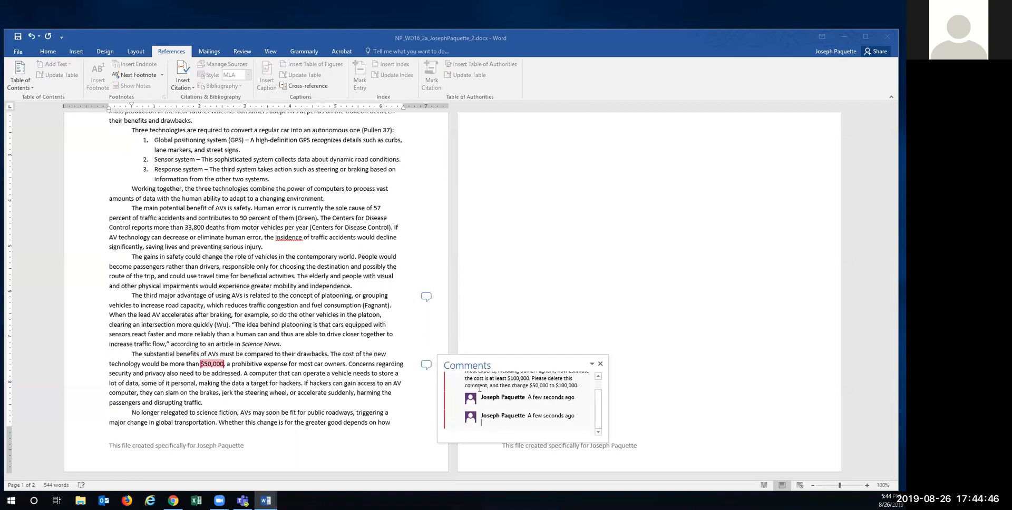
click(600, 363)
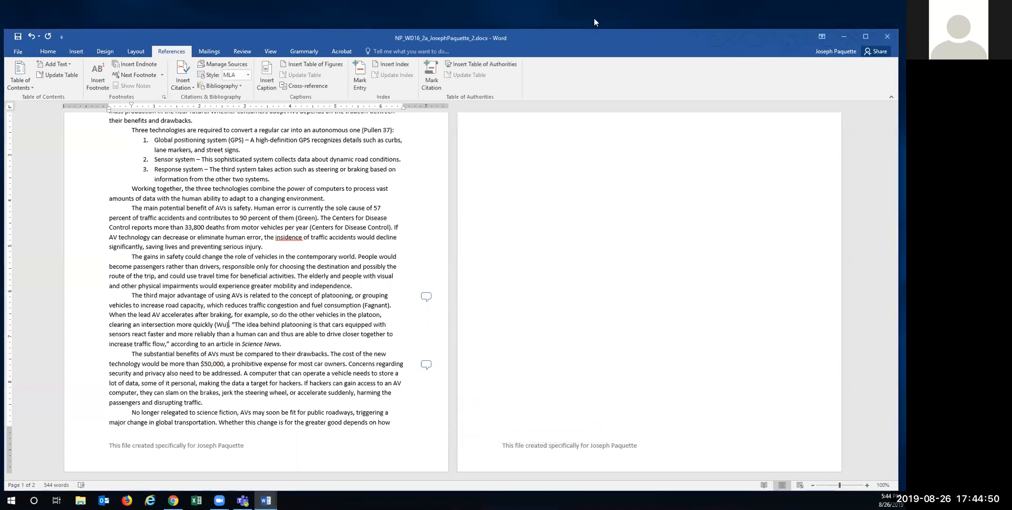
Step: Delete the comment attached to "$50,000", including its replies, and change that amount to $100,000
click(426, 365)
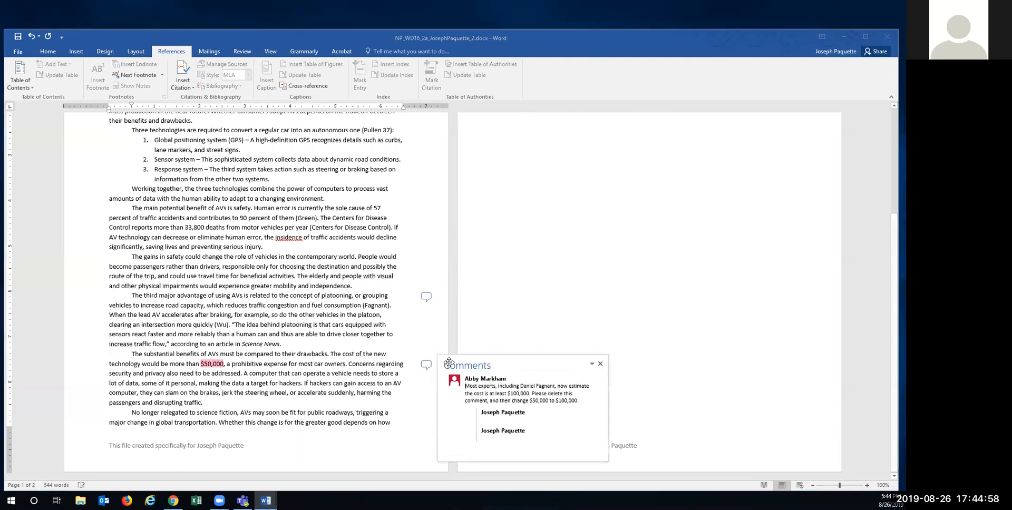
click(426, 365)
click(426, 365)
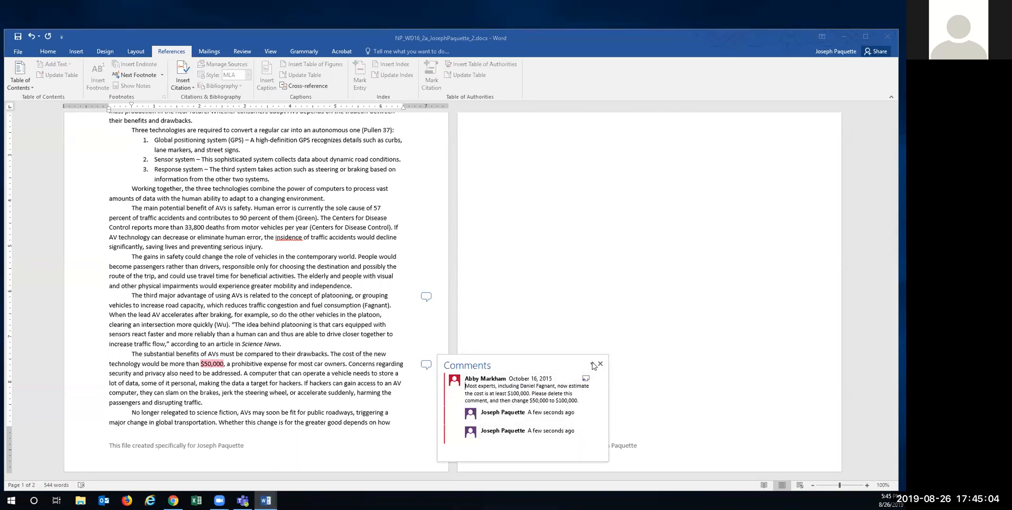
click(592, 364)
click(593, 364)
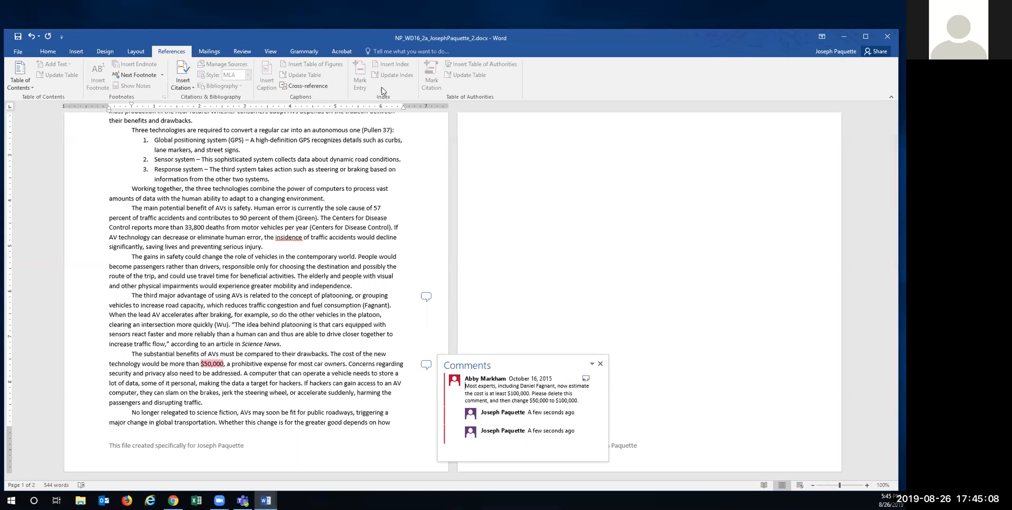
click(242, 51)
click(205, 87)
click(218, 98)
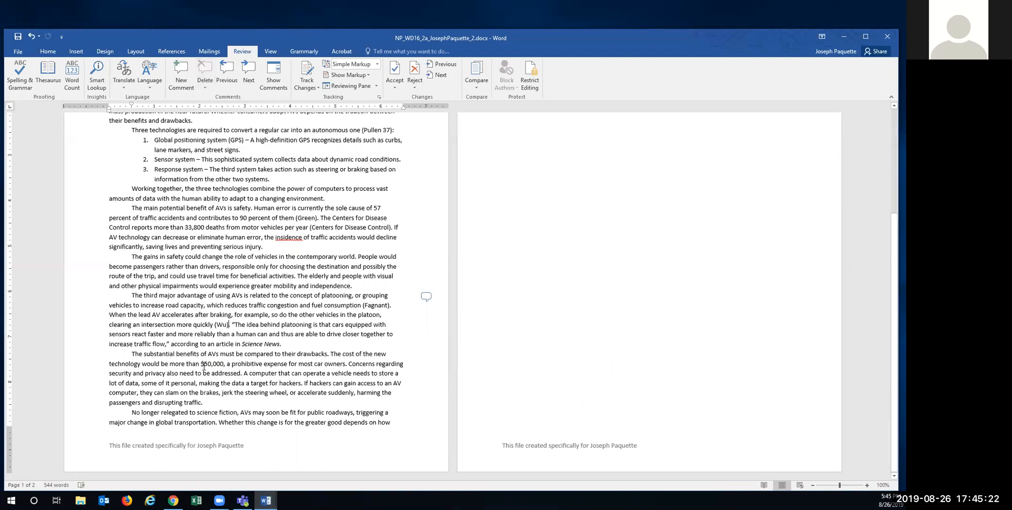
drag(207, 363, 204, 360)
text(10)
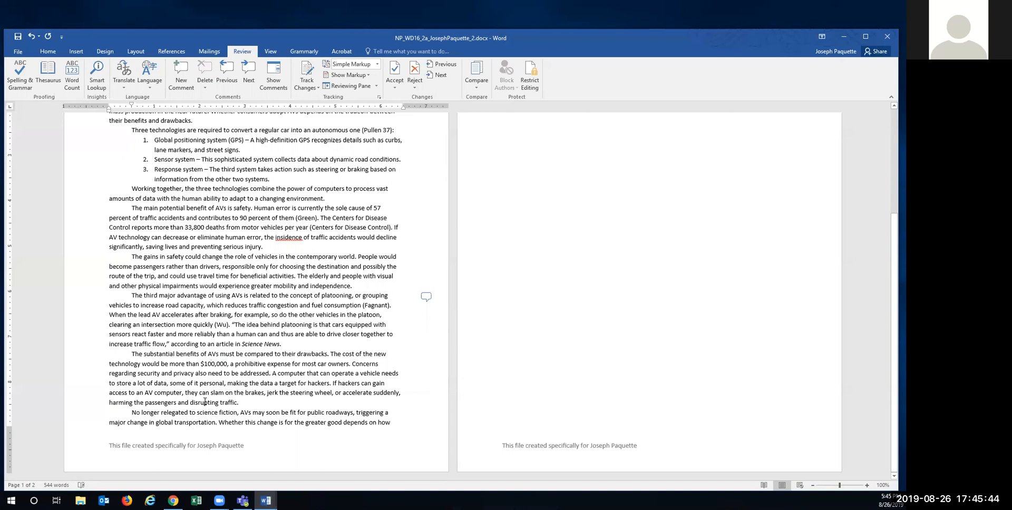
Step: Try inserting the "Nation of Autonomous Vehicles" citation after "compared to their drawbacks" and undo the insertion
click(328, 353)
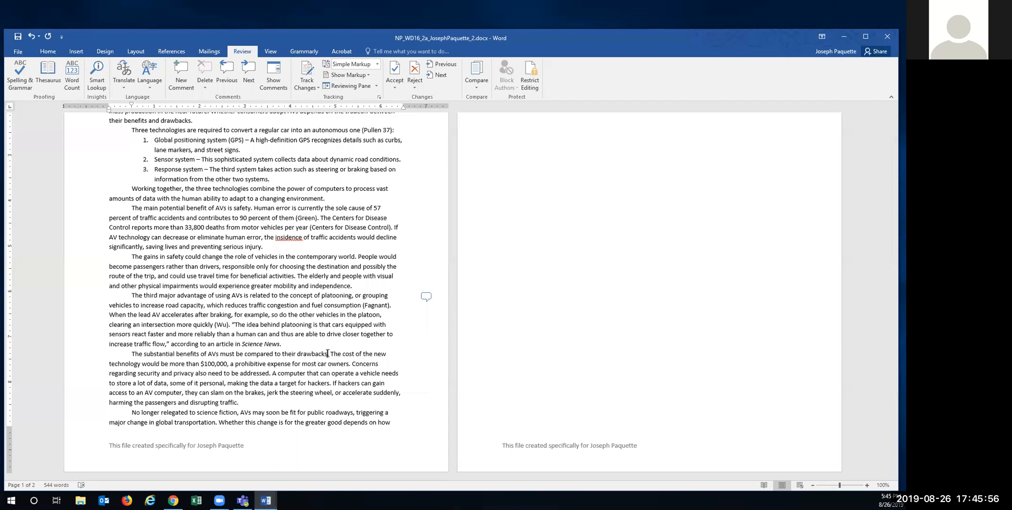
click(172, 52)
click(181, 84)
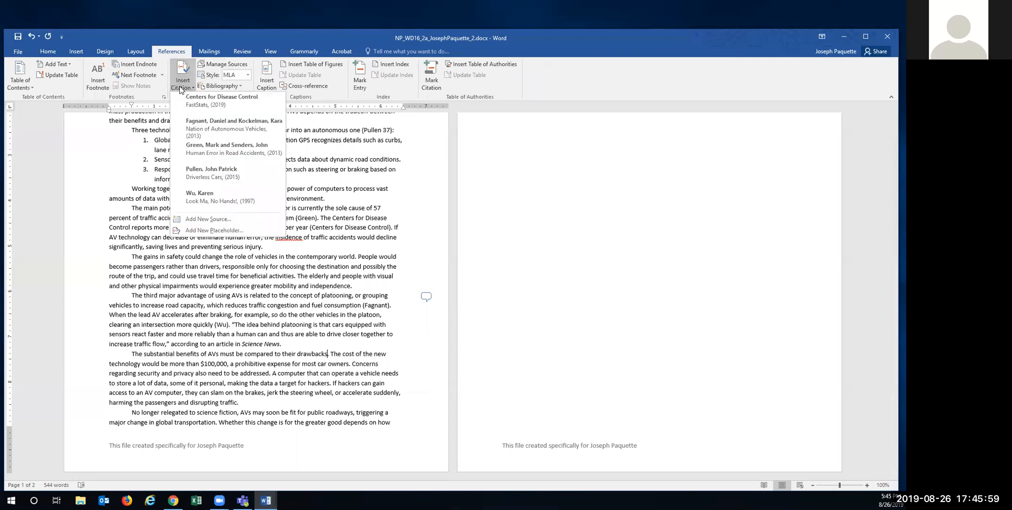
click(199, 130)
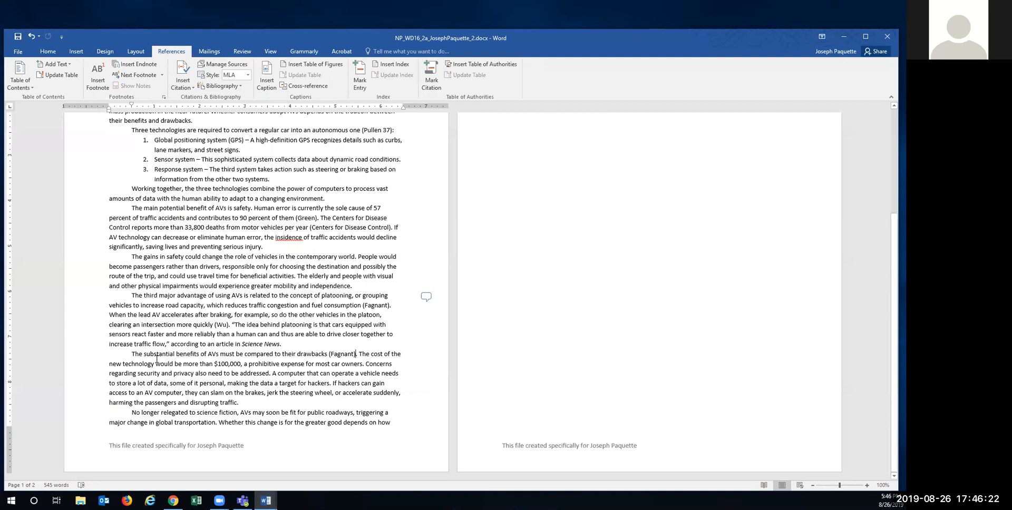
scroll(255, 295, up, 2)
click(31, 35)
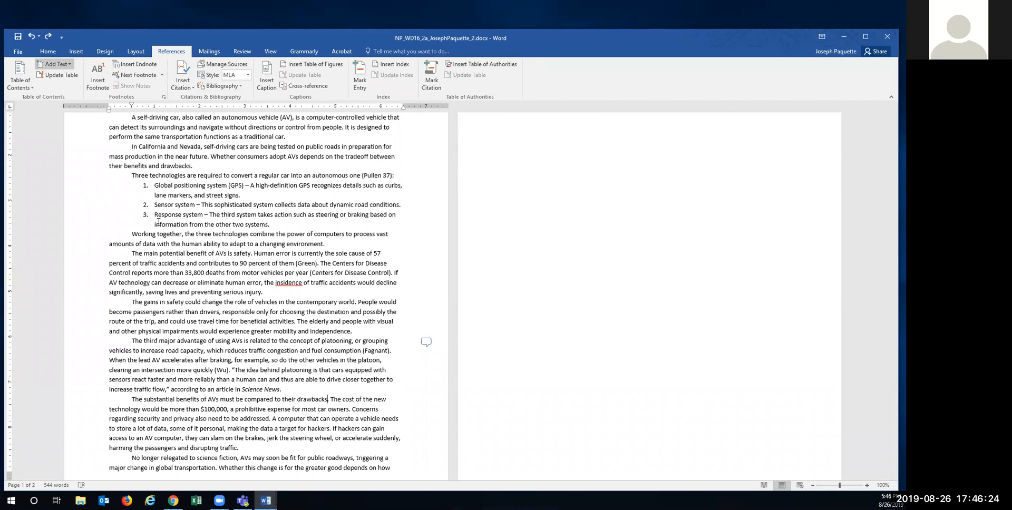
Step: Insert the "Nation of Autonomous Vehicles" citation after "most car owners" and add page number 9 to it
click(349, 364)
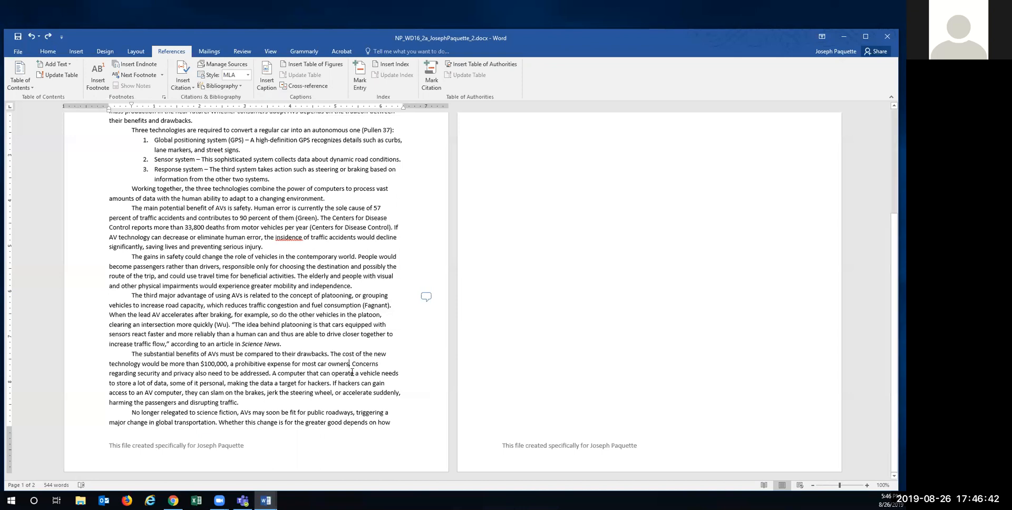
click(185, 79)
click(205, 123)
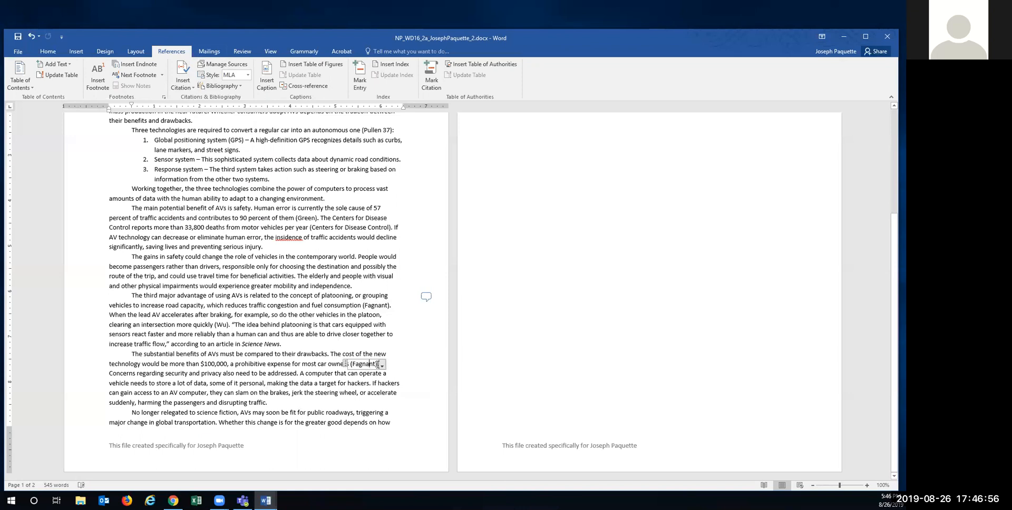
click(381, 364)
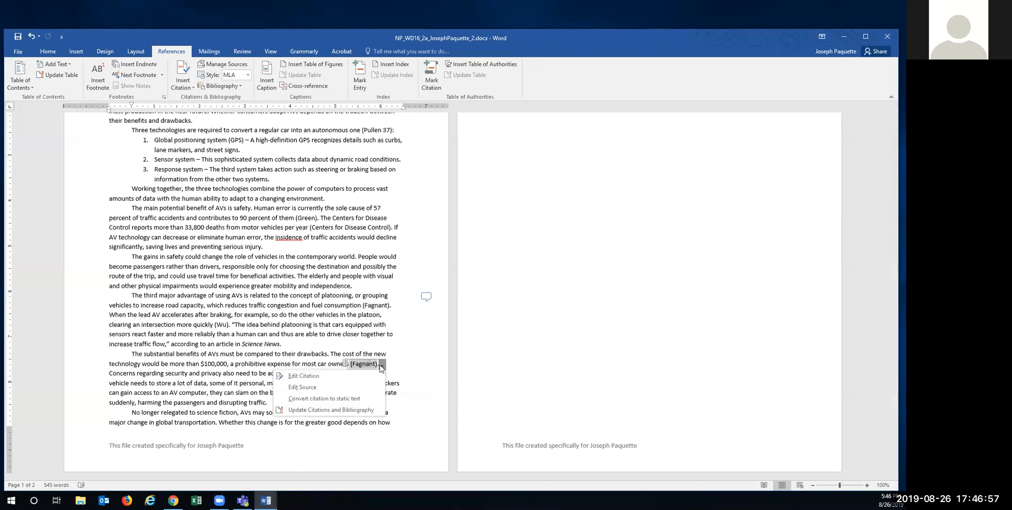
click(335, 376)
text(9)
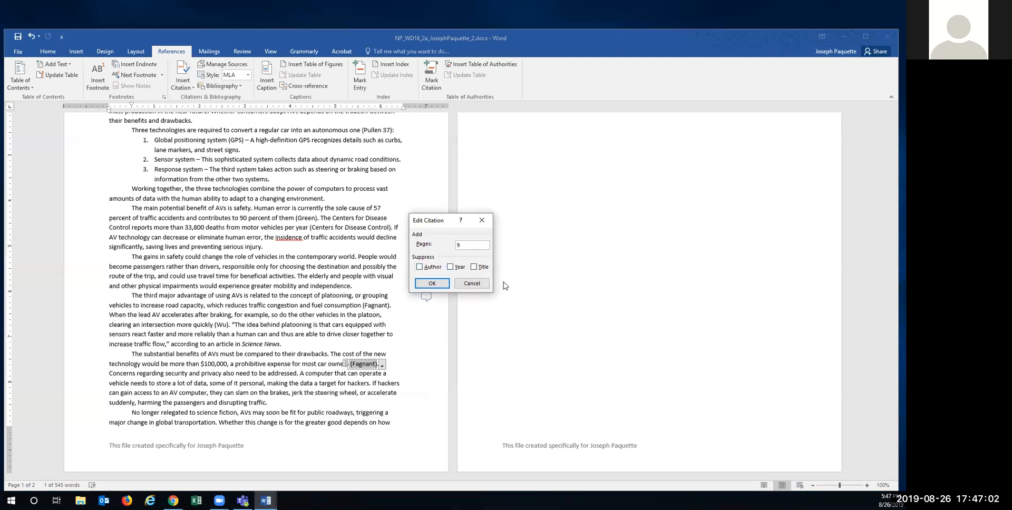
click(431, 284)
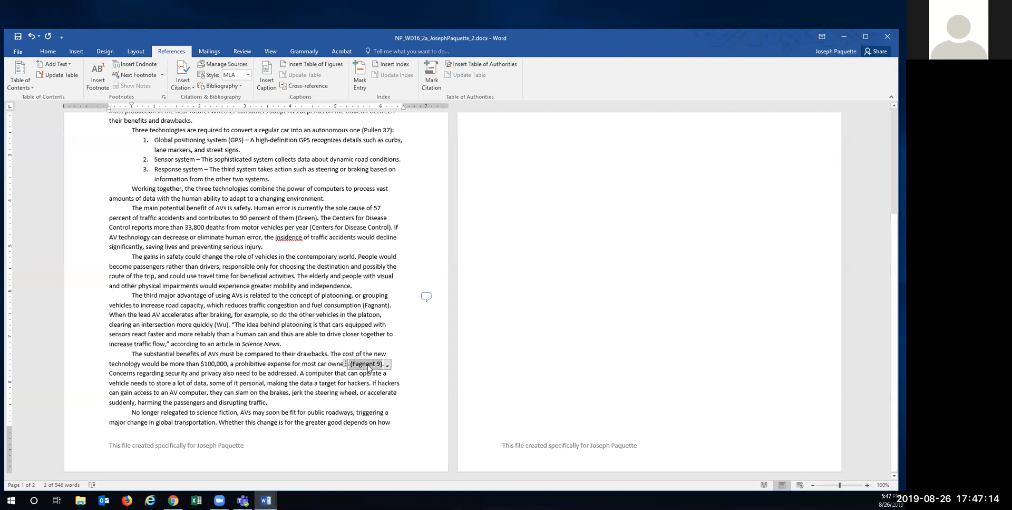
Step: Insert a page break after the paper's last sentence, ending in "enjoy the benefits."
scroll(448, 387, up, 5)
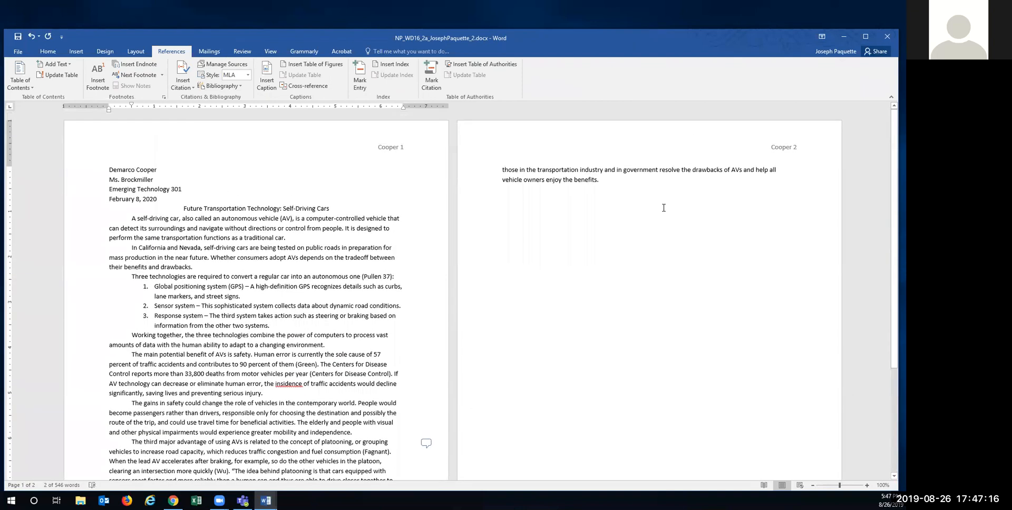
click(612, 184)
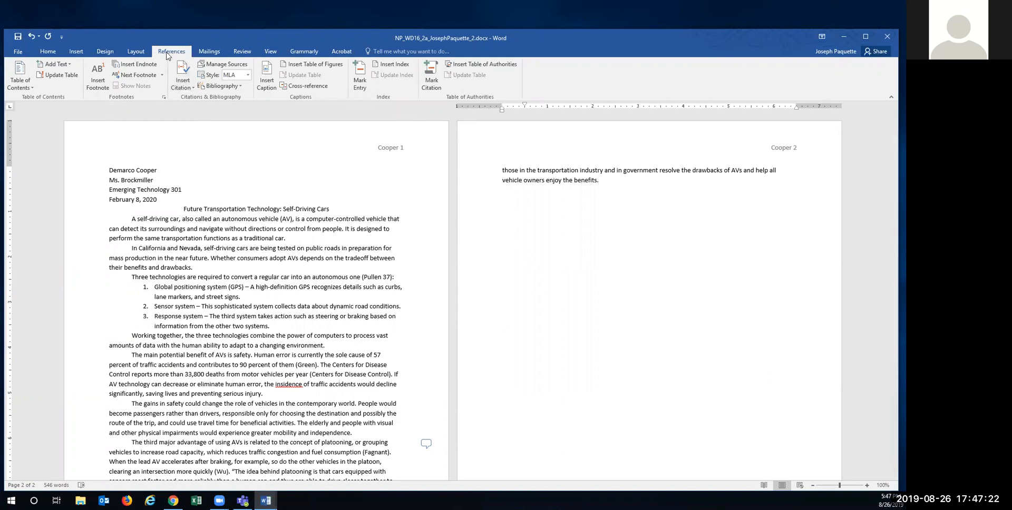
click(240, 88)
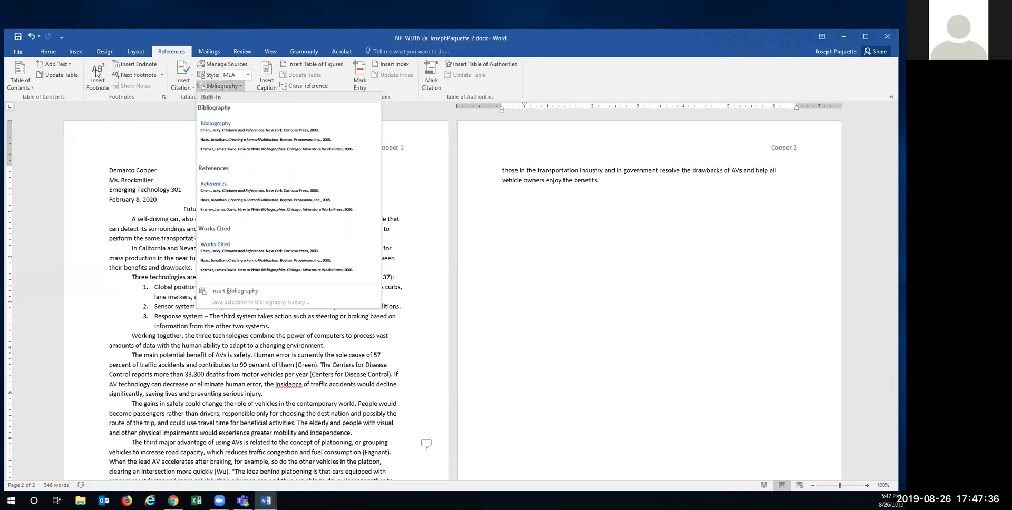
click(76, 52)
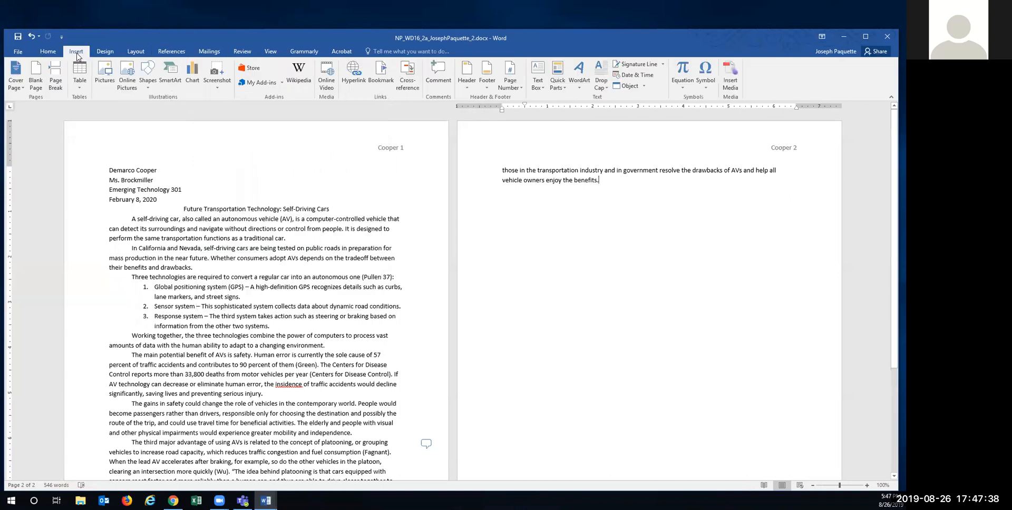
click(55, 79)
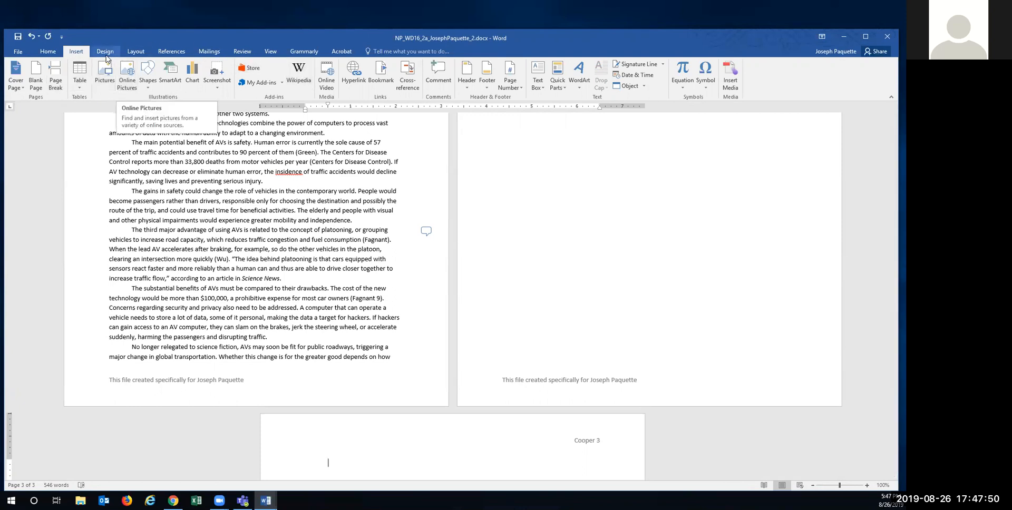
Step: Insert the built-in Works Cited bibliography on the new third page
click(171, 52)
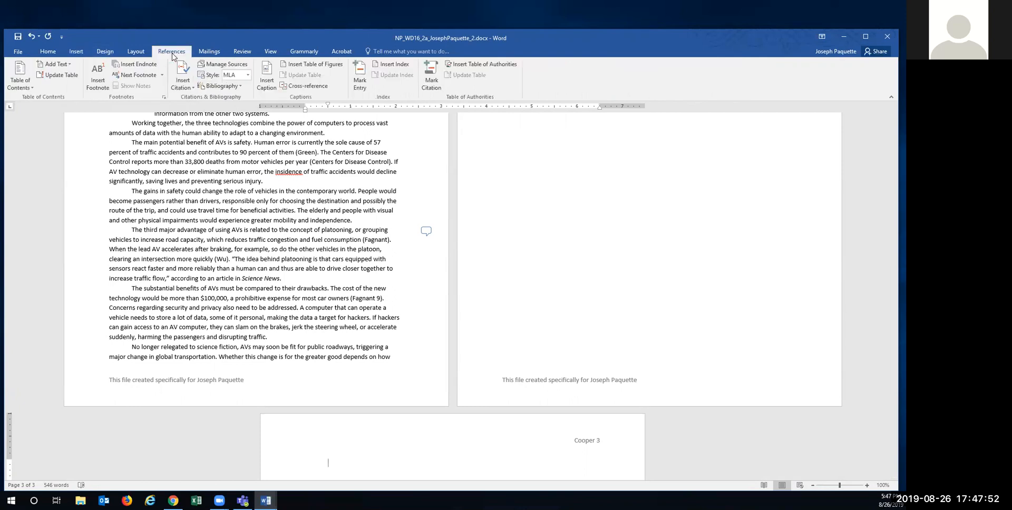
click(240, 91)
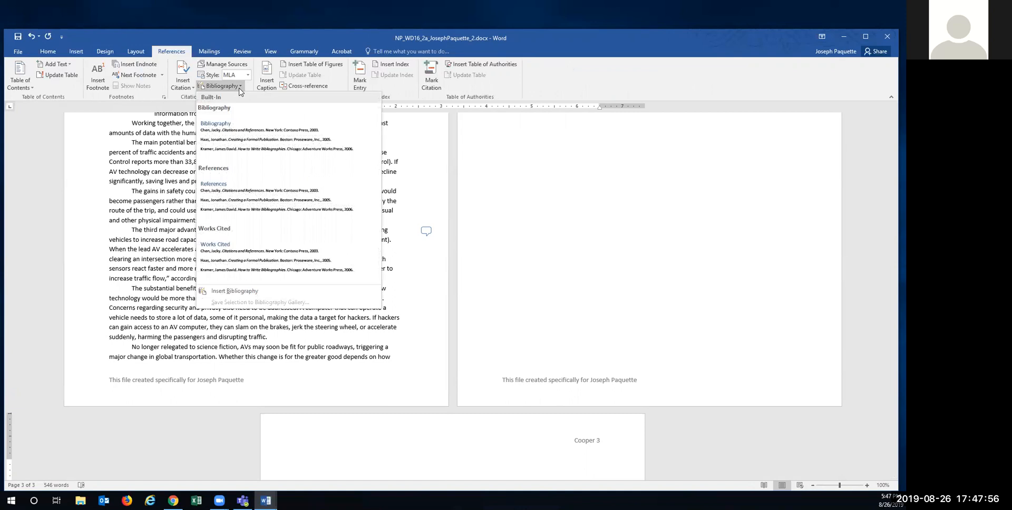
click(218, 249)
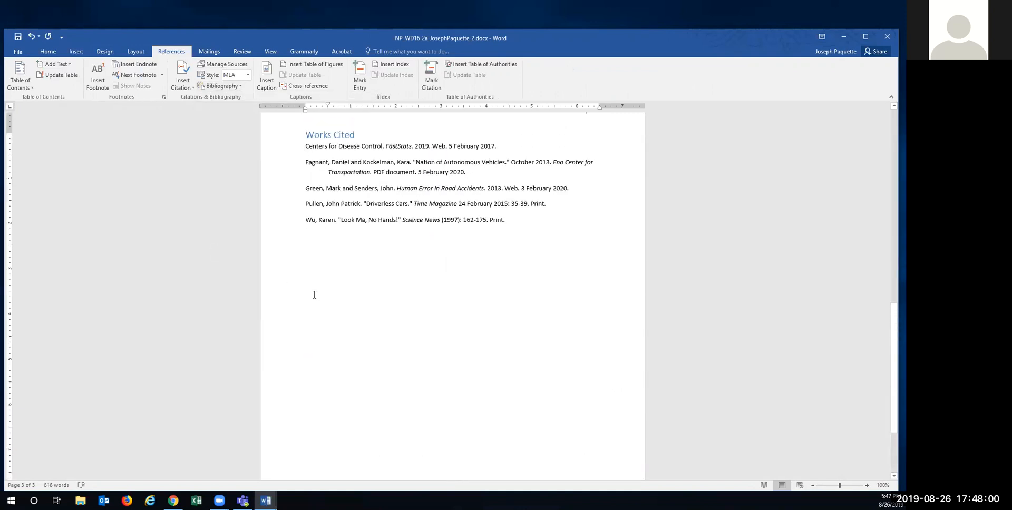
scroll(314, 294, up, 2)
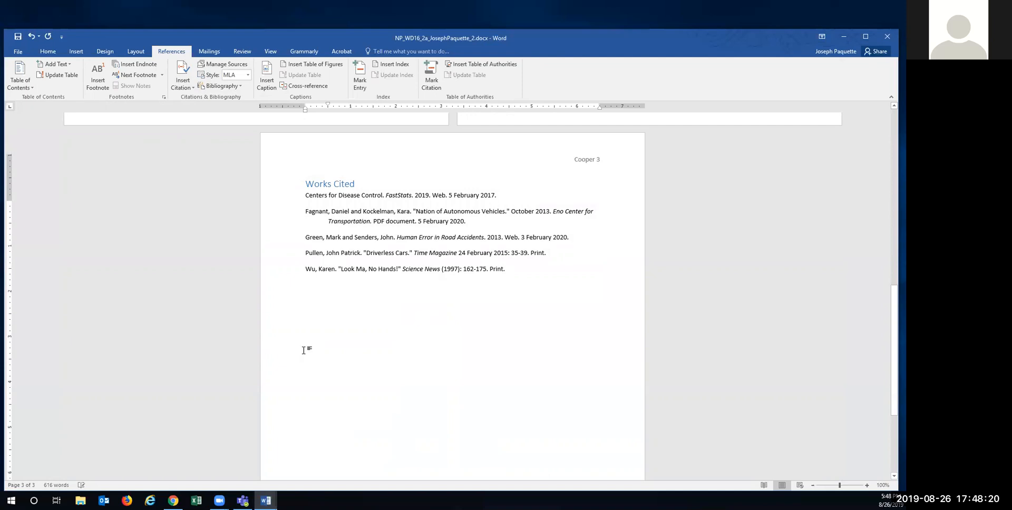
Step: Rename the web page of the "Nation of Autonomous Vehicles" source to "Preparing for a Nation of Autonomous Vehicles"
scroll(303, 351, up, 2)
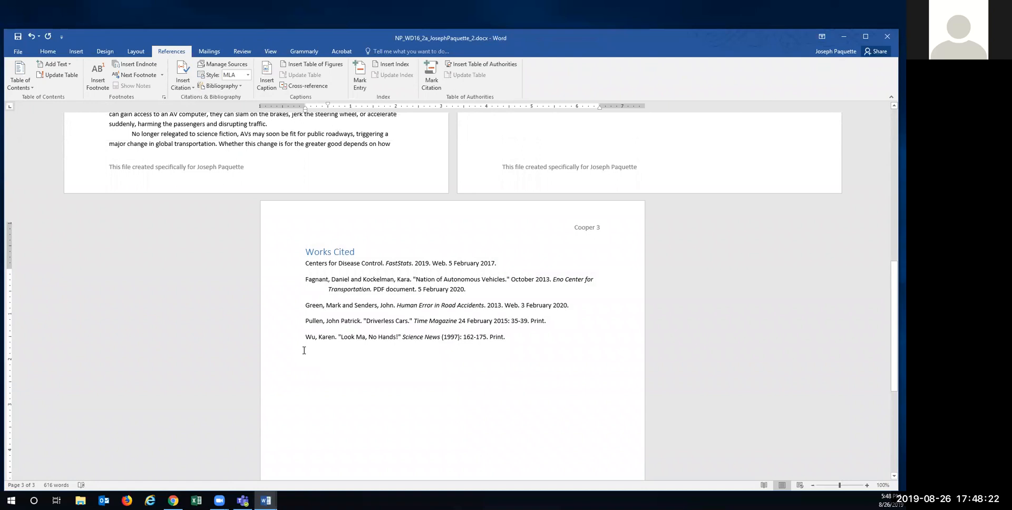
scroll(303, 351, up, 3)
scroll(304, 351, up, 3)
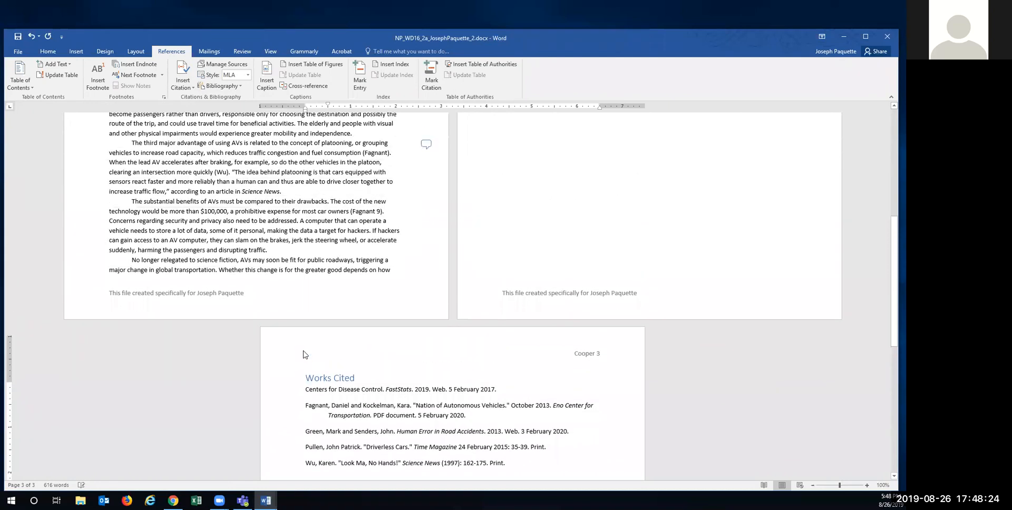
click(222, 65)
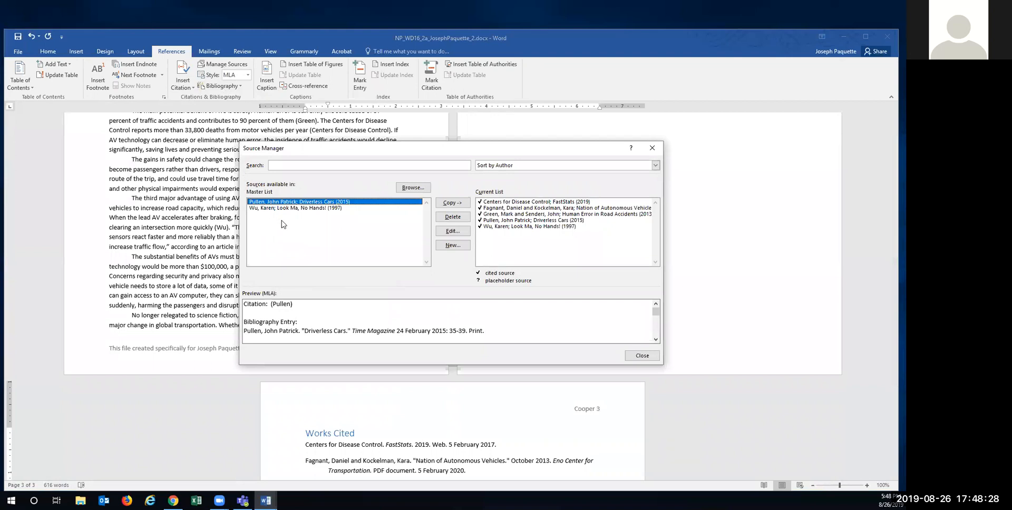
click(506, 209)
click(452, 232)
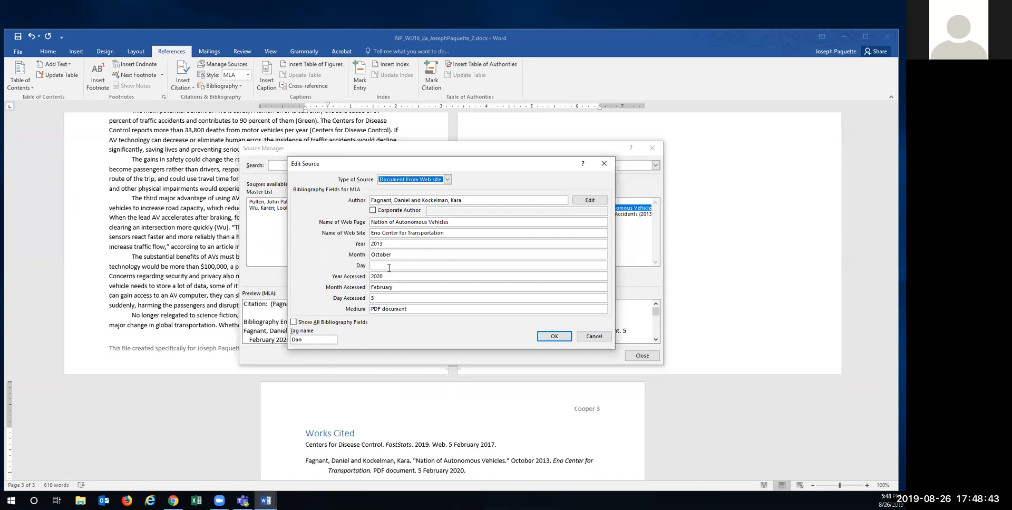
click(373, 222)
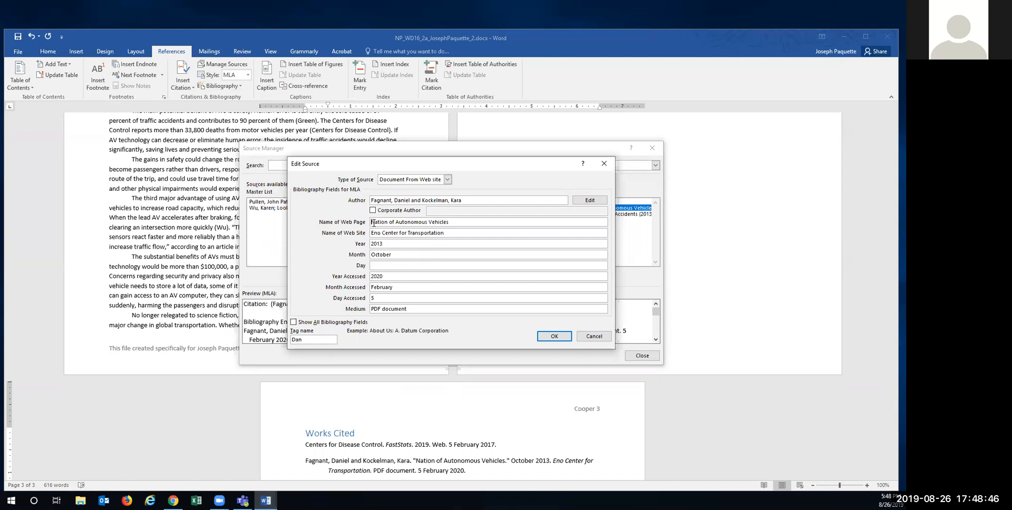
text(Preparing for a)
click(551, 337)
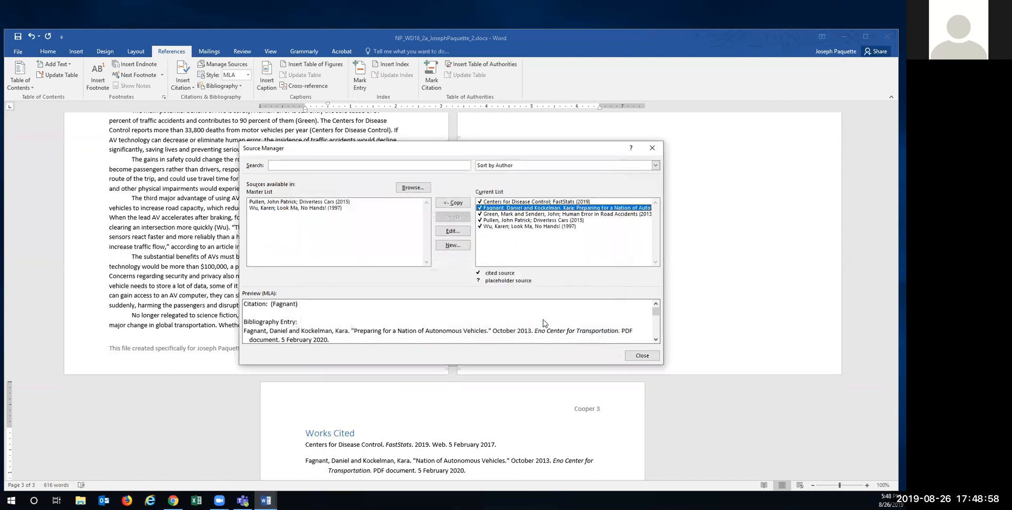
click(641, 355)
Step: Update the citations and bibliography of the Works Cited list with the edited source title
scroll(375, 369, down, 4)
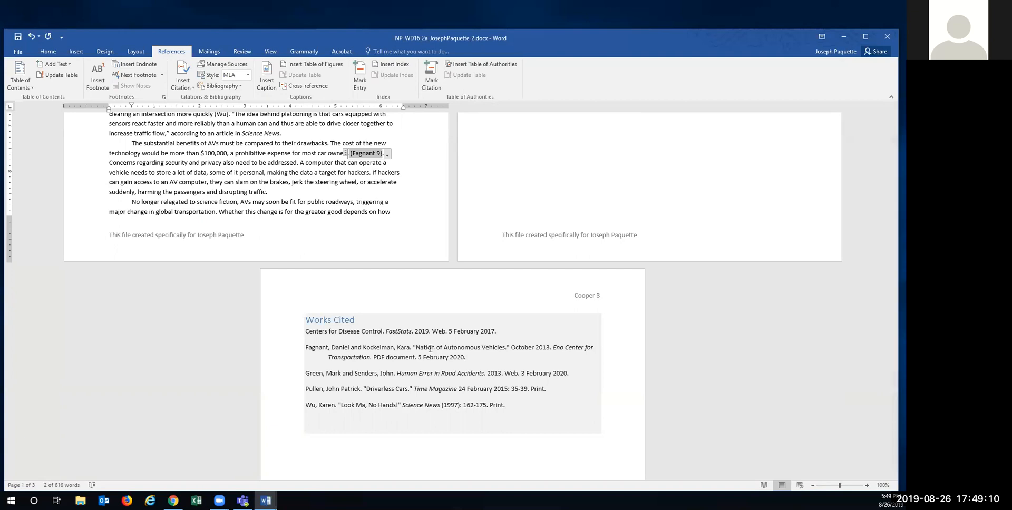
click(498, 331)
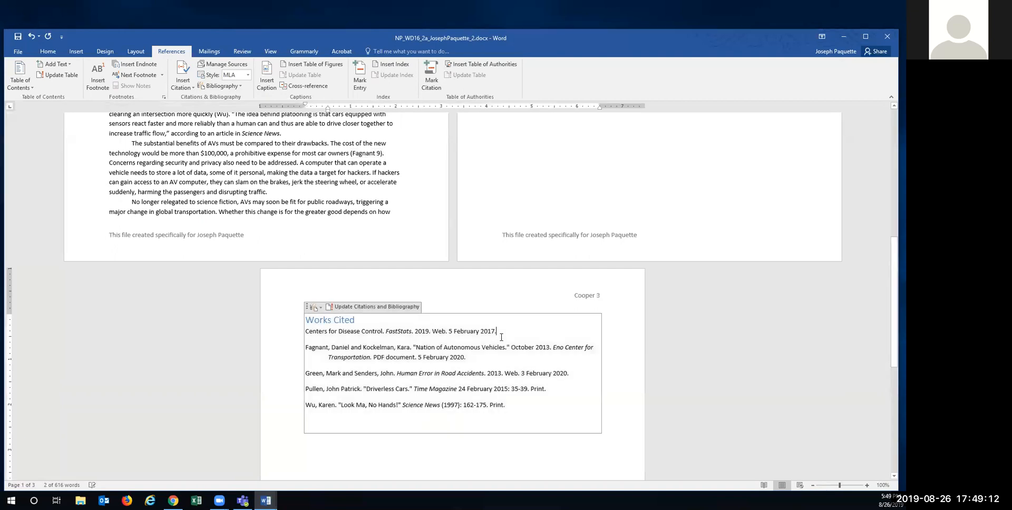
click(314, 307)
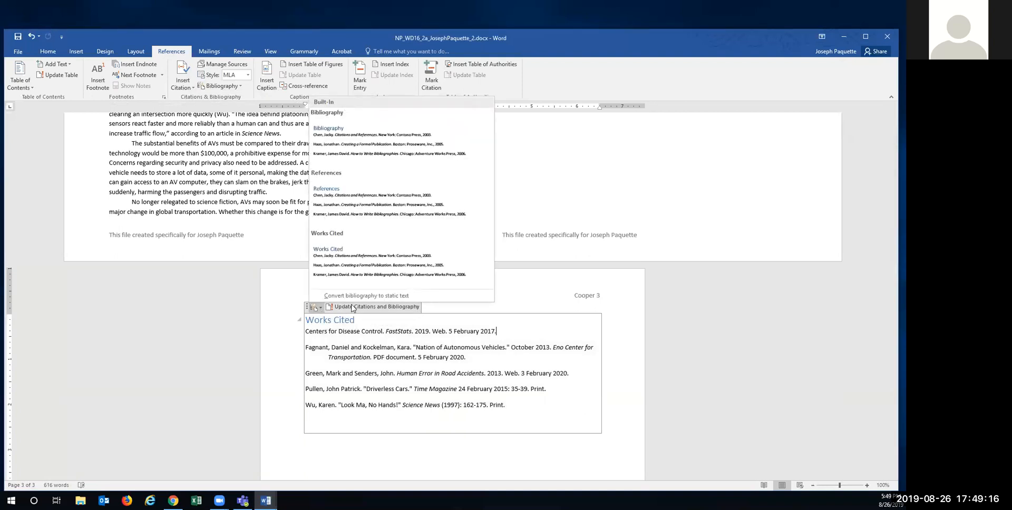
click(240, 334)
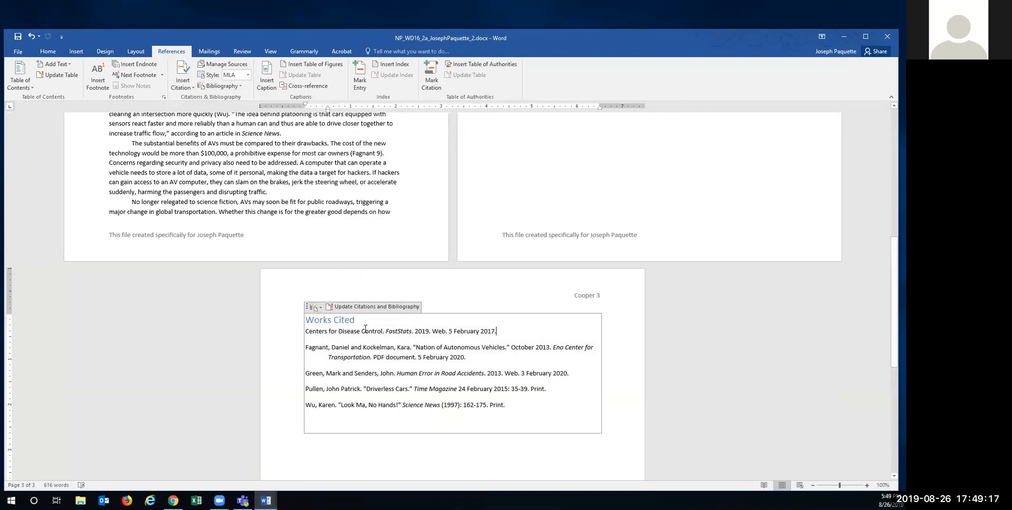
click(340, 310)
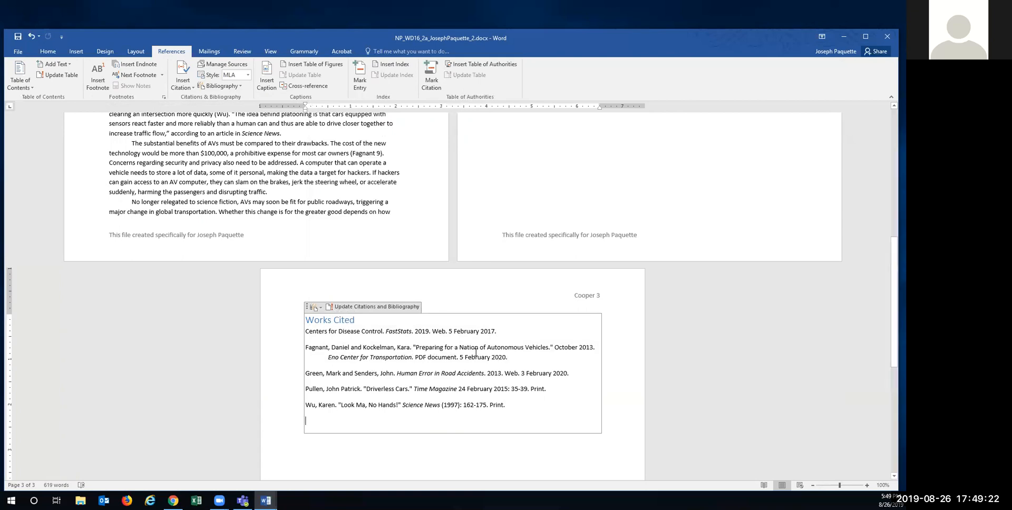
click(237, 357)
click(237, 405)
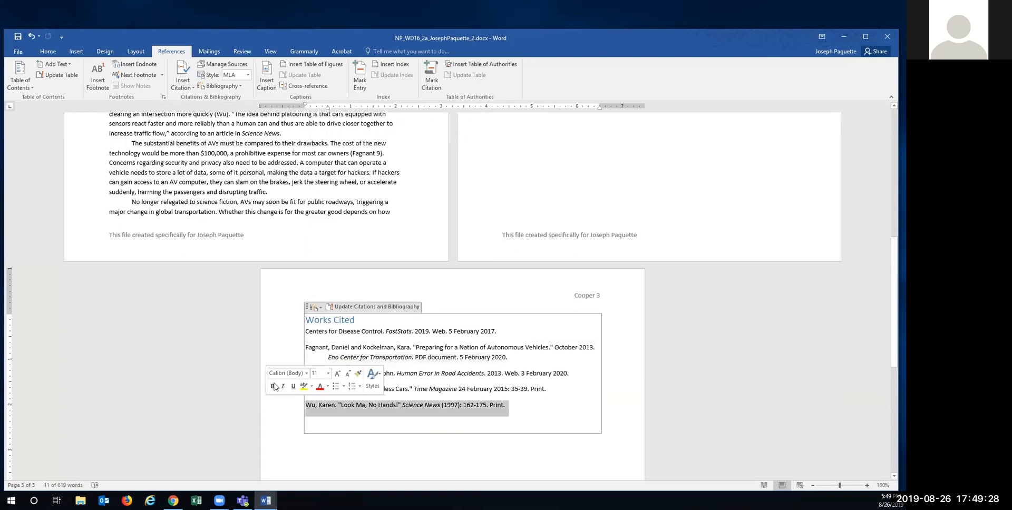
click(310, 221)
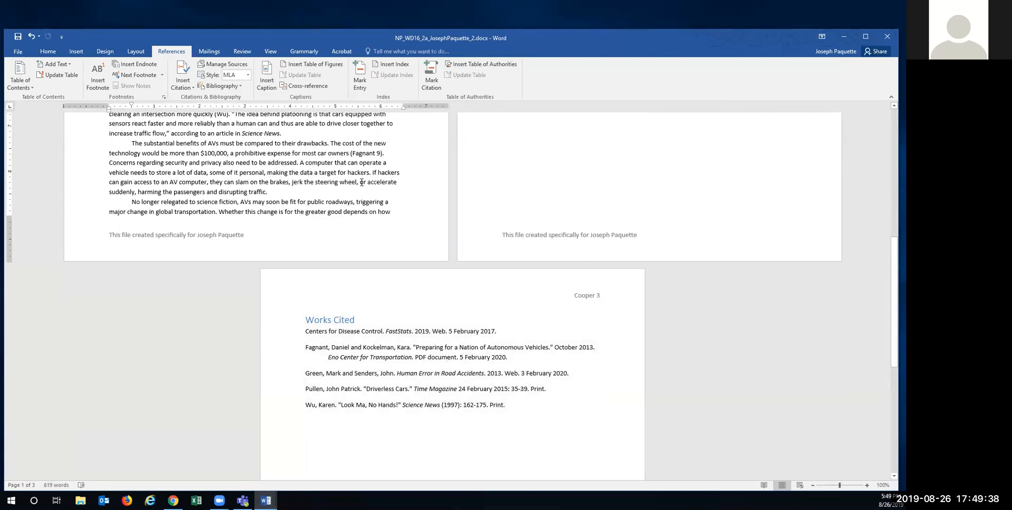
scroll(343, 253, up, 2)
scroll(321, 335, down, 1)
Step: Center the "Works Cited" heading above the bibliography entries
drag(306, 342, 350, 348)
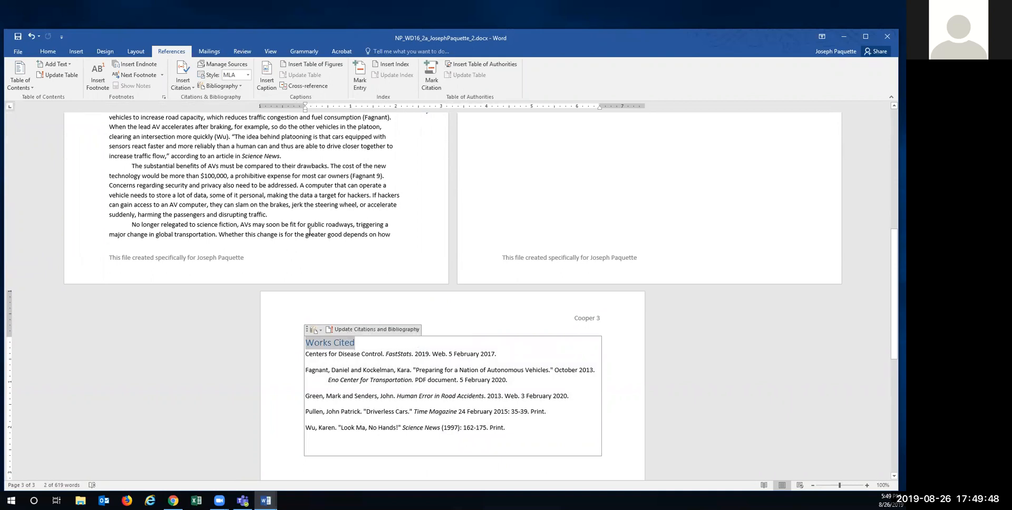
click(48, 52)
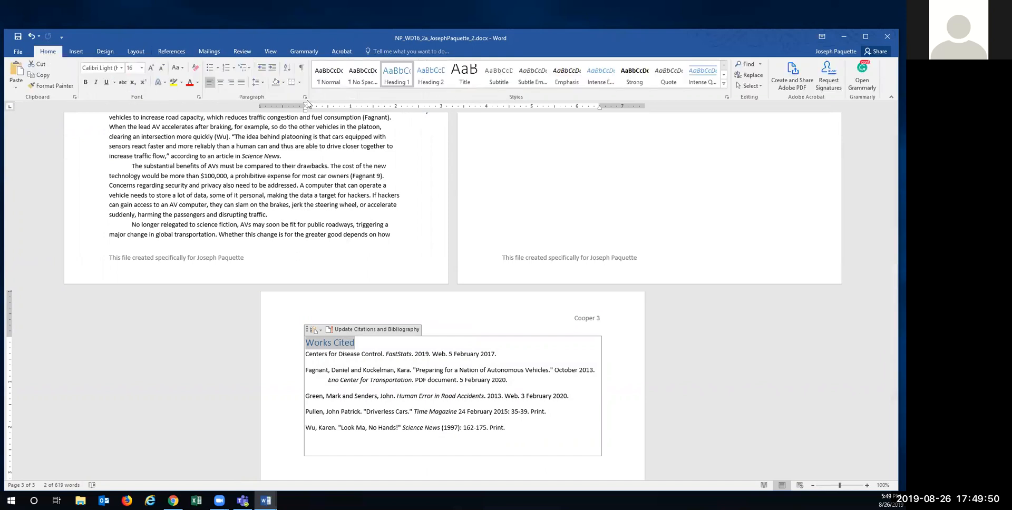
click(325, 79)
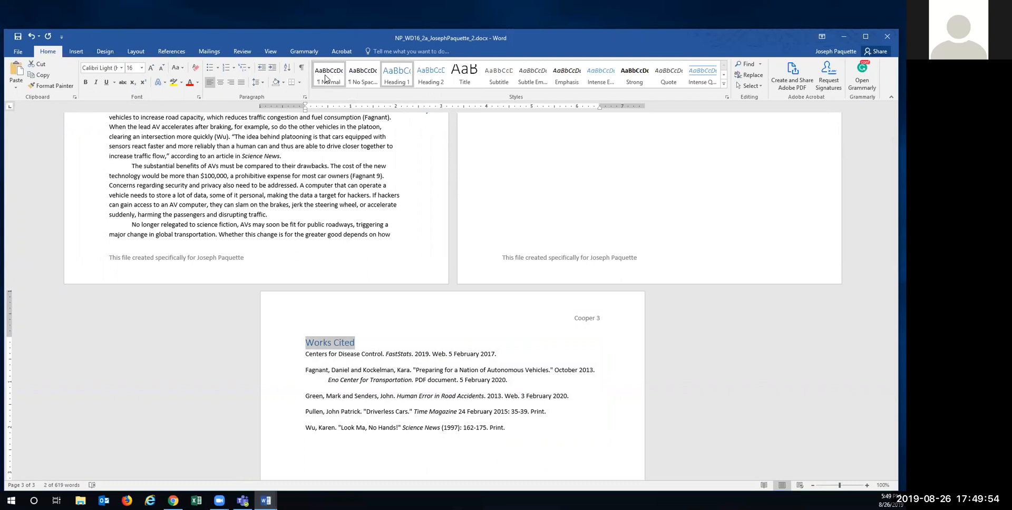
click(222, 85)
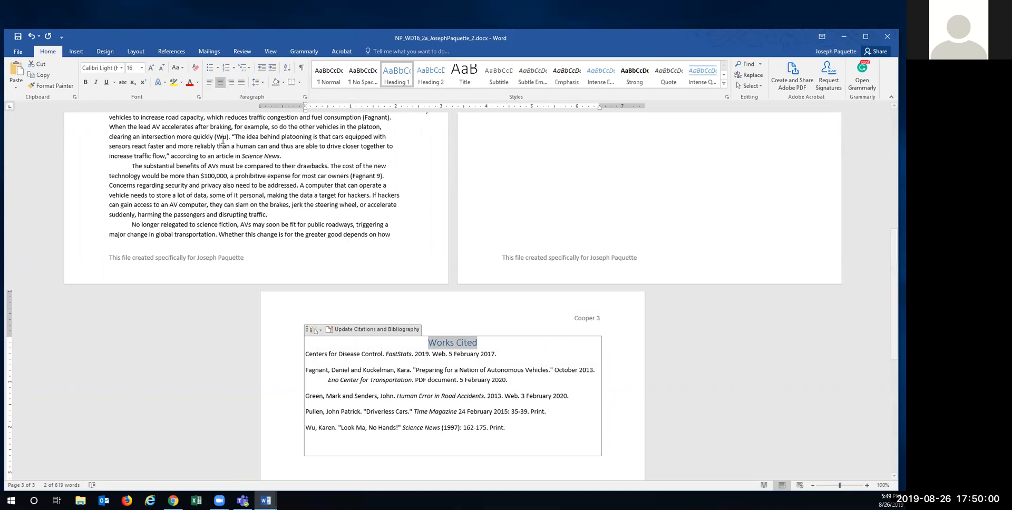
click(249, 208)
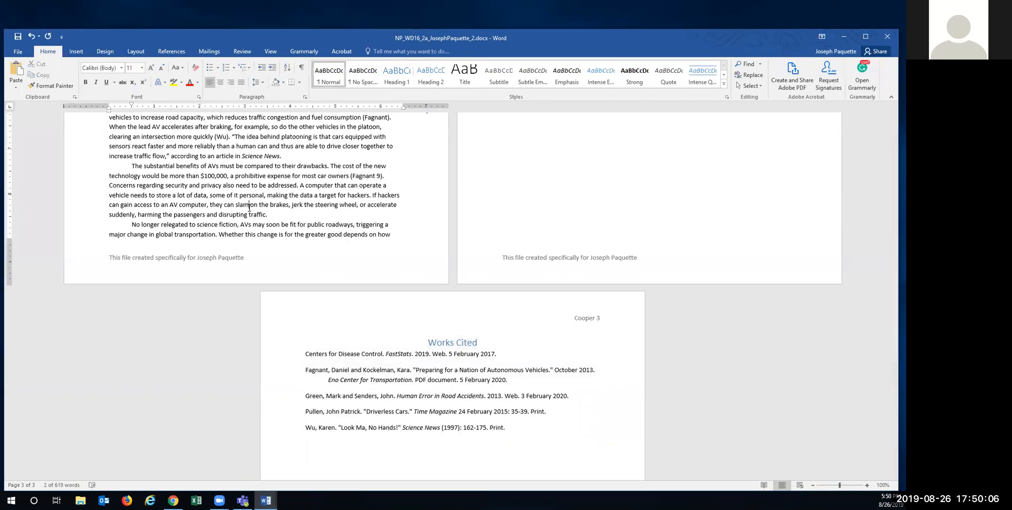
Step: Set the whole document's text to font size 12 and line spacing 2.0
key(ctrl+a)
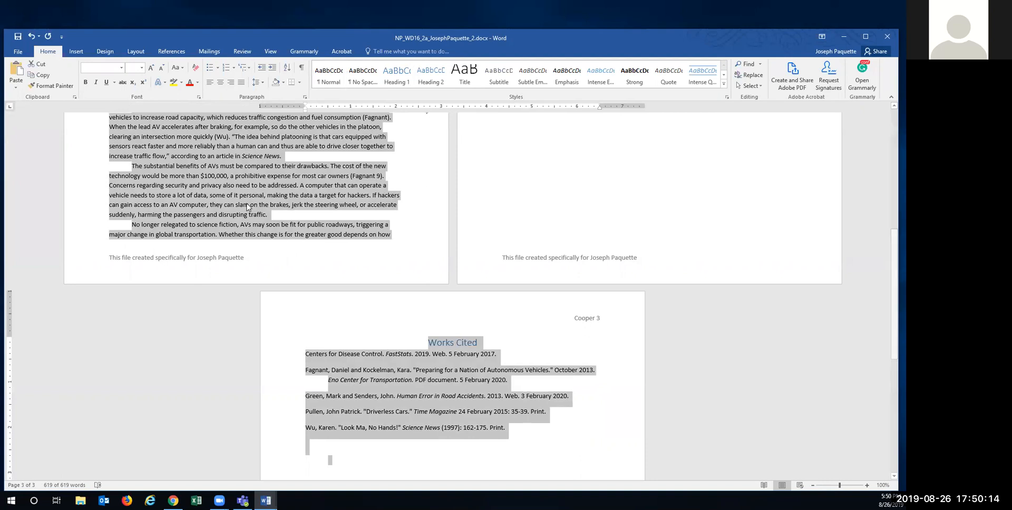
click(143, 69)
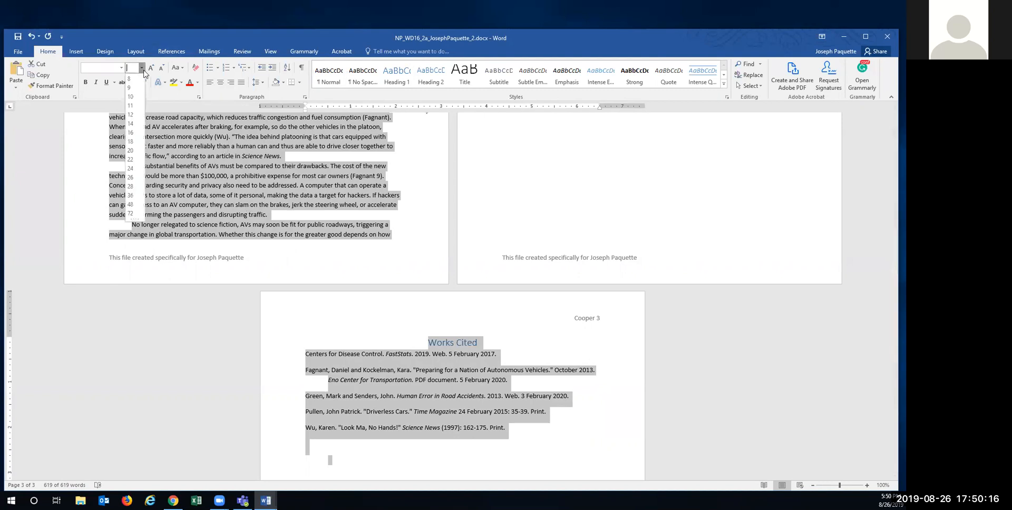
click(135, 120)
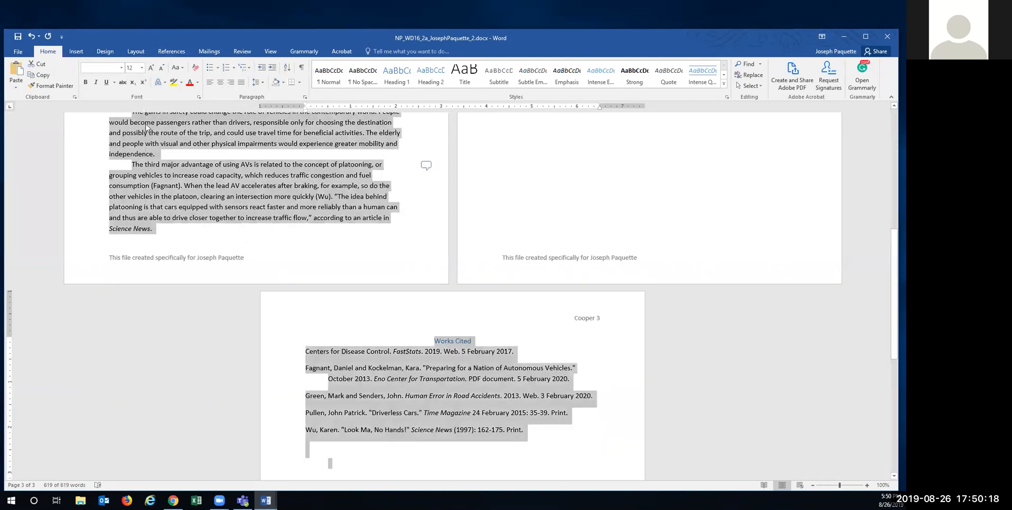
click(259, 86)
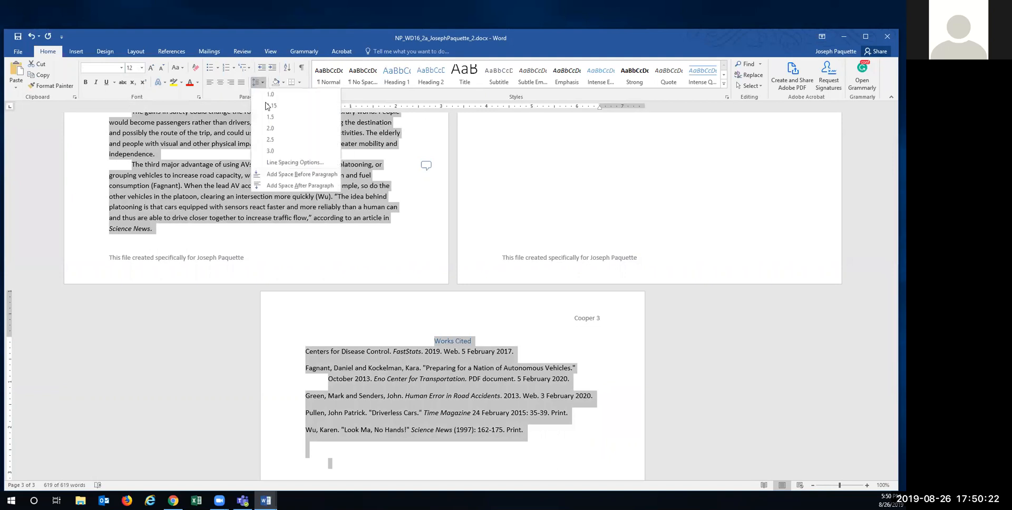
click(270, 128)
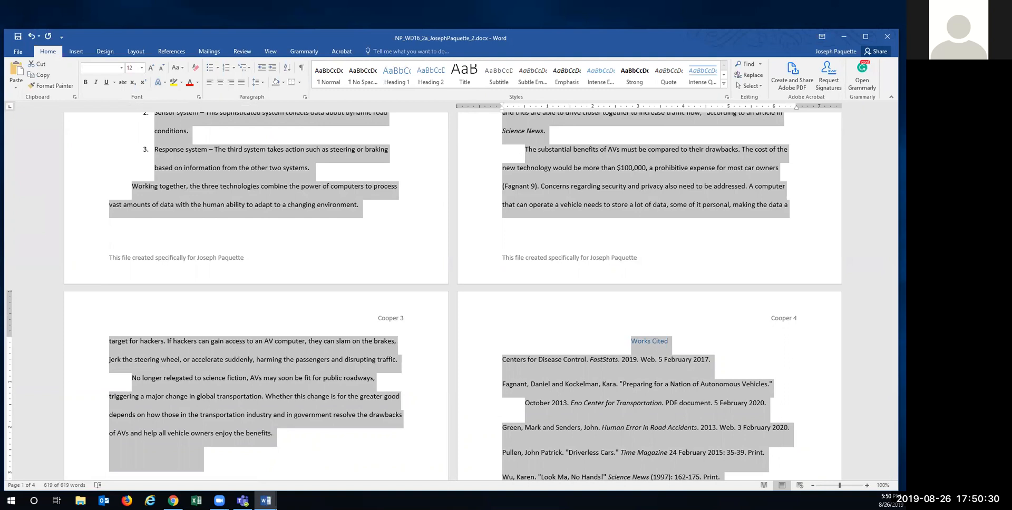
click(125, 218)
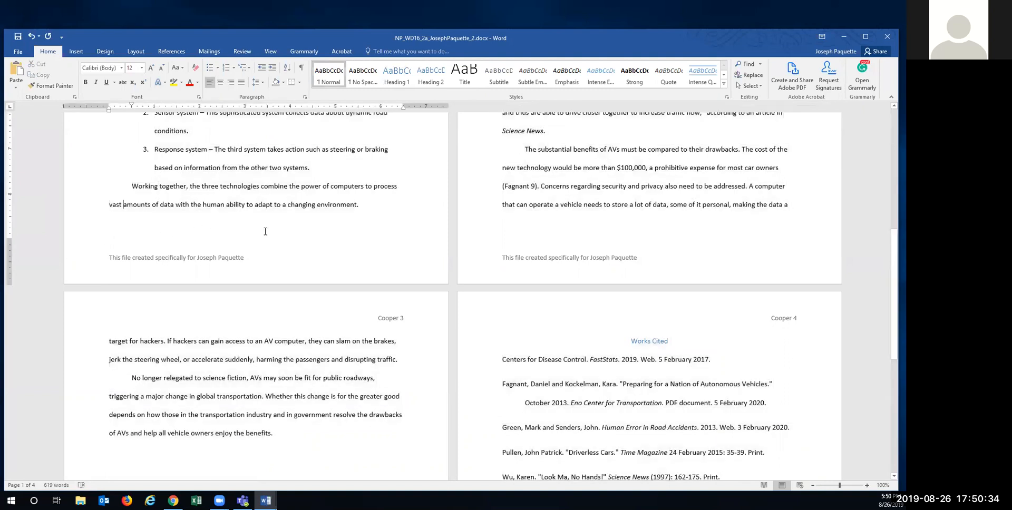
Step: Add the comment "Please review the format of the document." at the very beginning of the paper and close the comment
scroll(264, 230, up, 3)
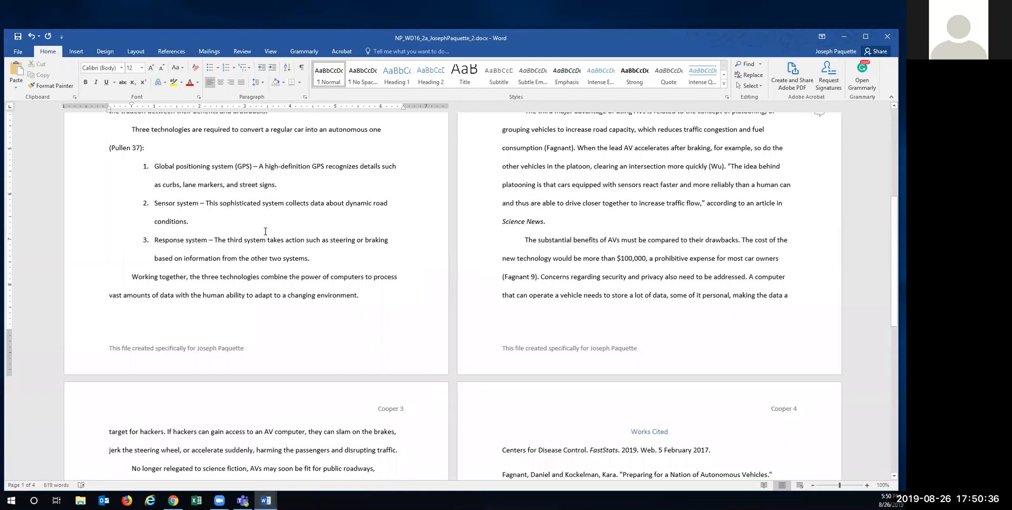
scroll(265, 232, up, 8)
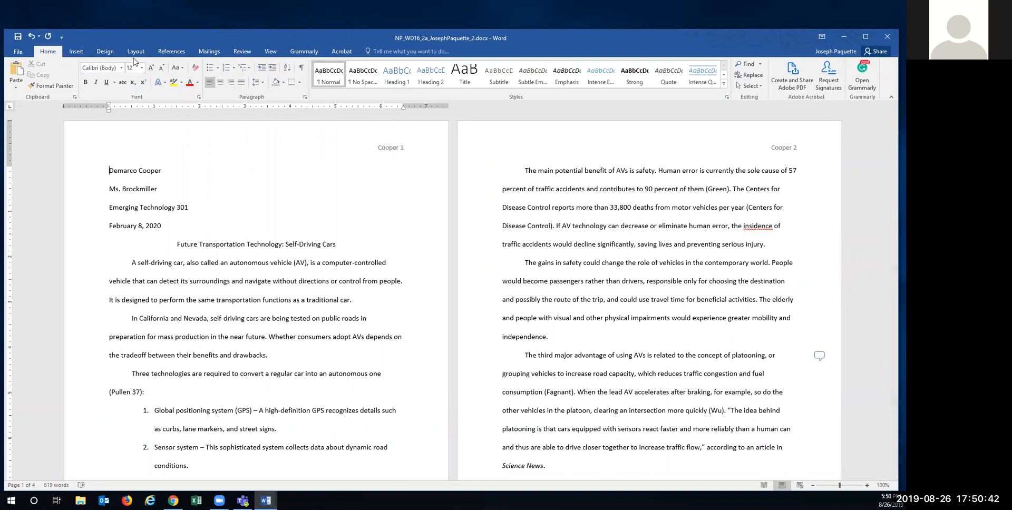
click(77, 53)
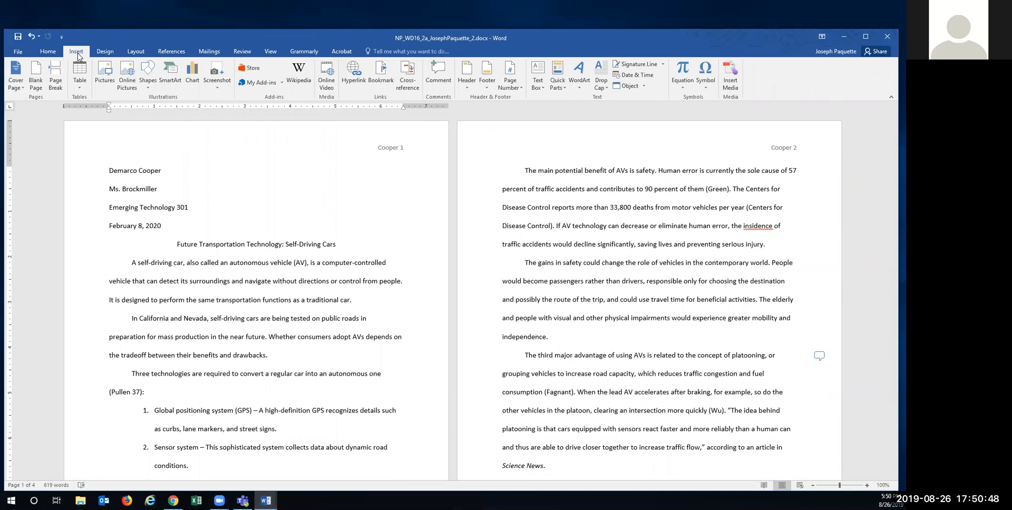
click(442, 70)
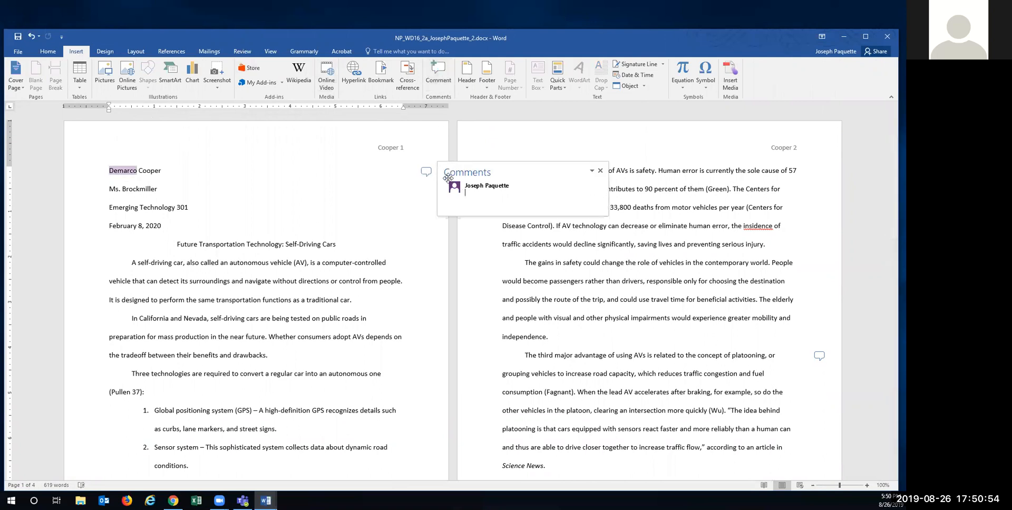
text(Please review the format of the document.)
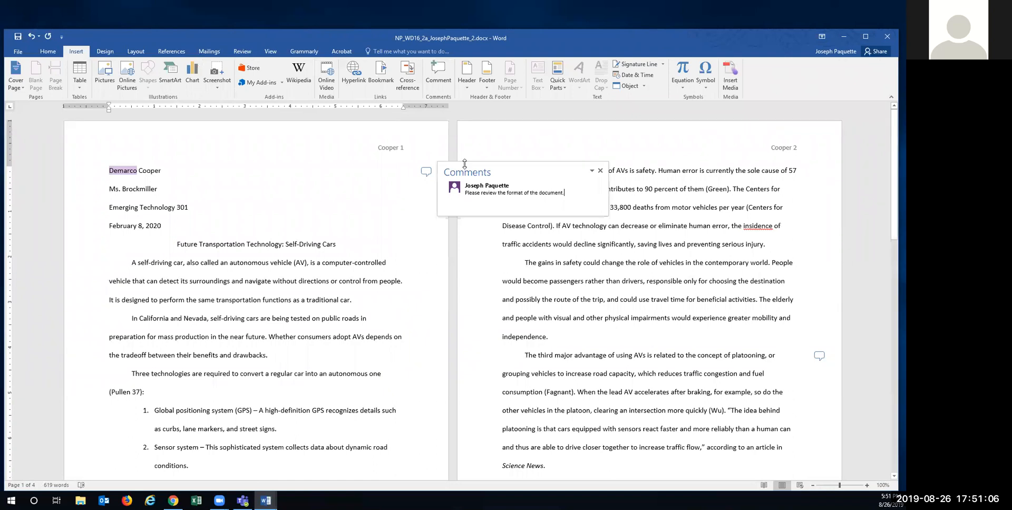
click(600, 170)
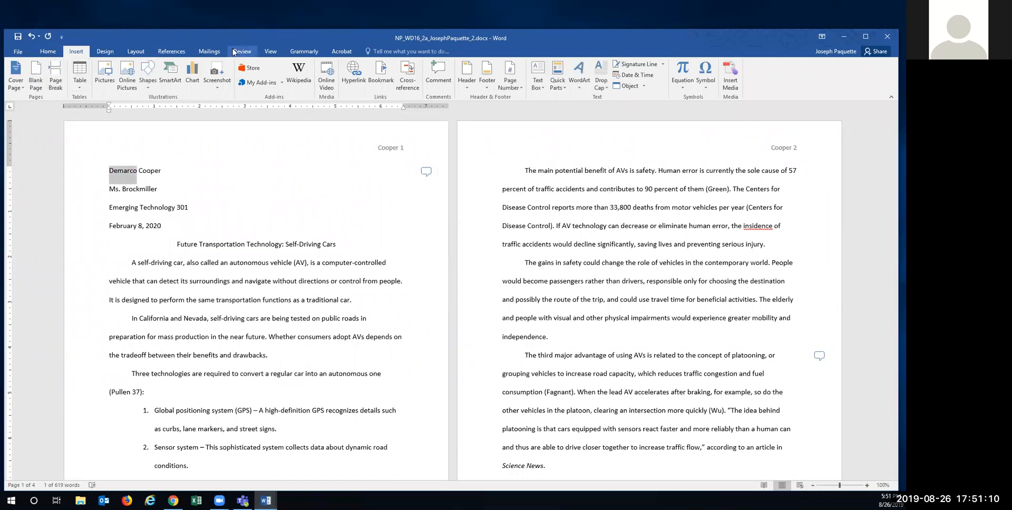
Step: Check the spelling and grammar of the whole document, correcting "insidence" to "incidence"
click(236, 52)
click(21, 78)
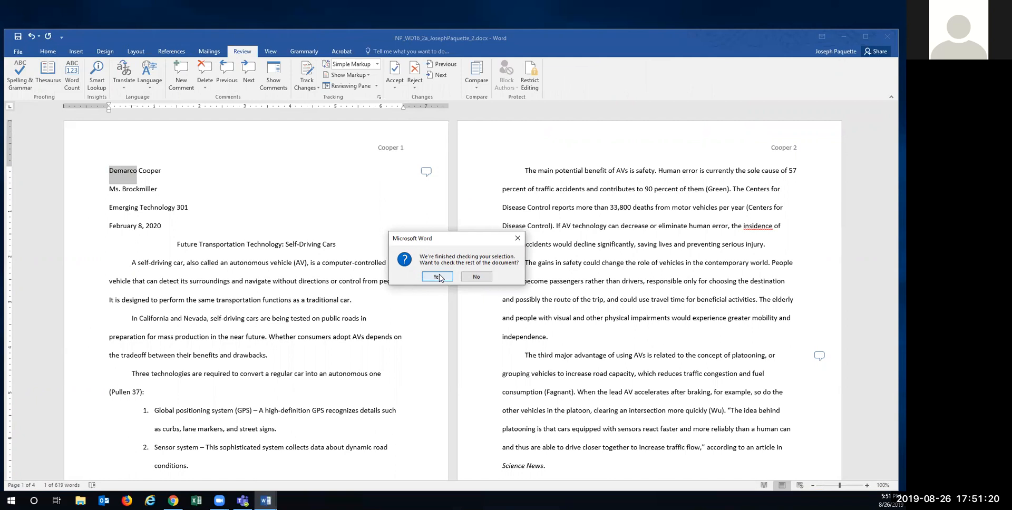
click(437, 277)
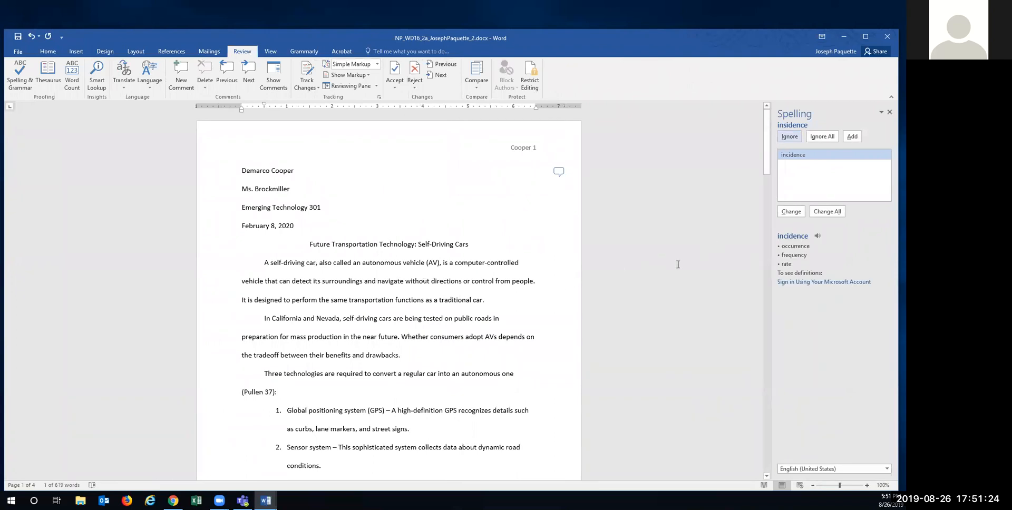
scroll(502, 293, down, 3)
scroll(501, 293, down, 10)
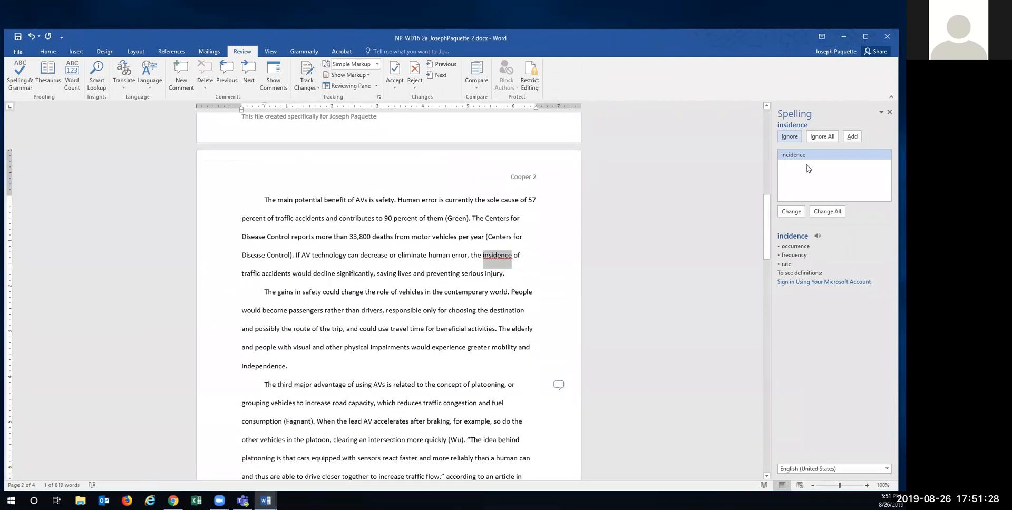
click(797, 215)
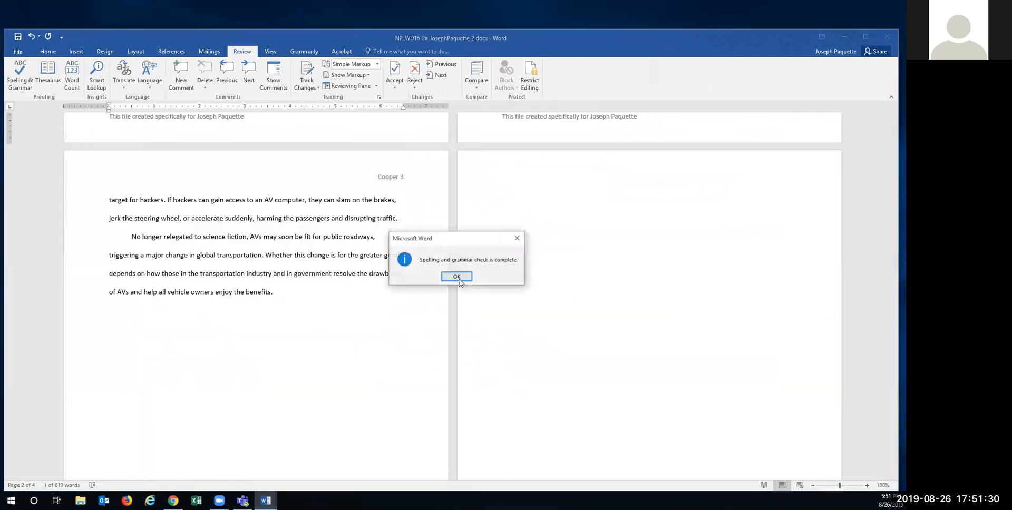
click(457, 277)
scroll(376, 261, up, 3)
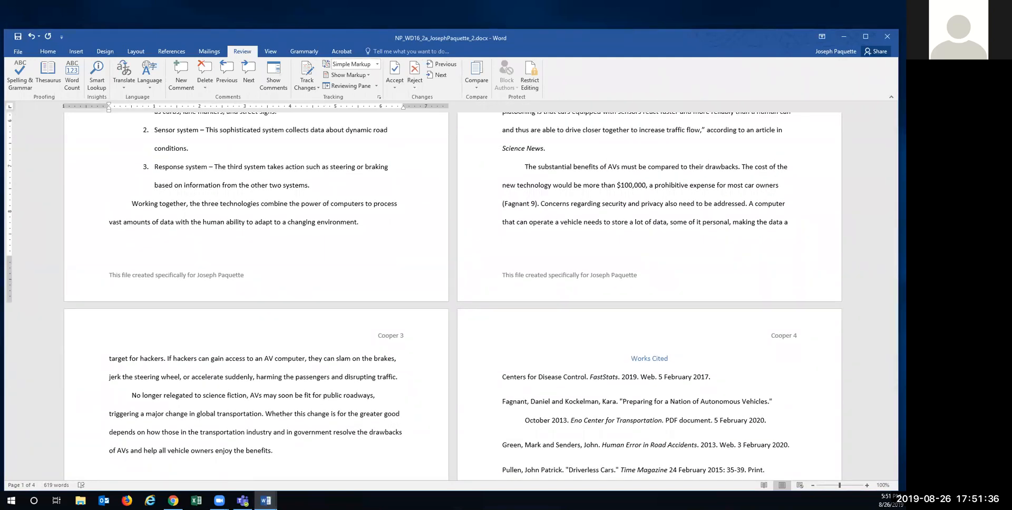
Step: Show the document's comments in full beside the text, starting from the first page of the paper
scroll(377, 261, up, 6)
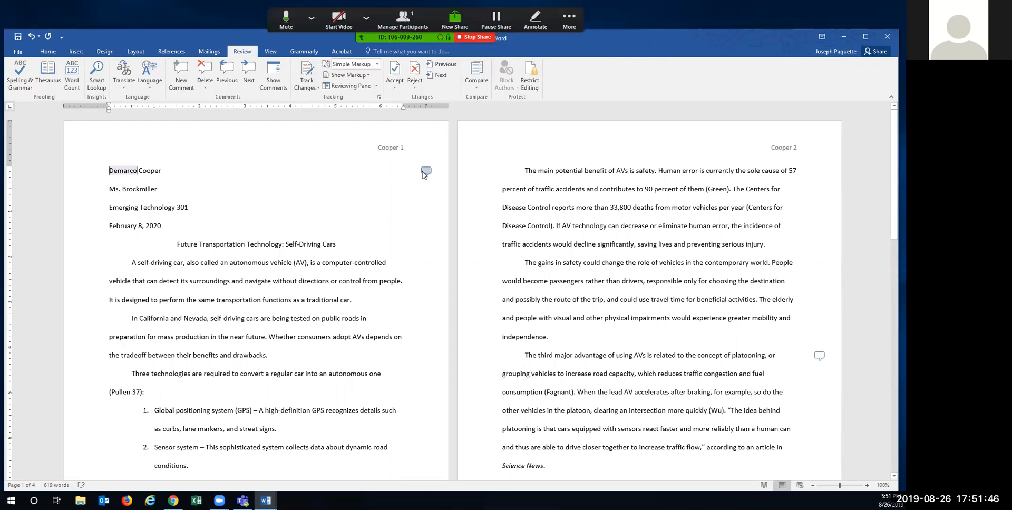
click(273, 74)
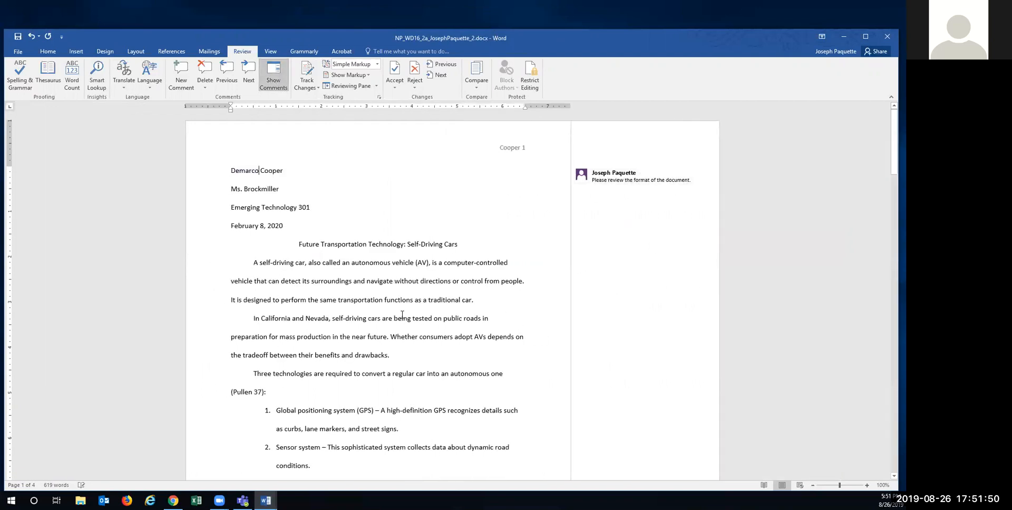
Step: Review the formatting, citations, numbered list and comments of the whole paper through to the Works Cited page
scroll(402, 314, down, 1)
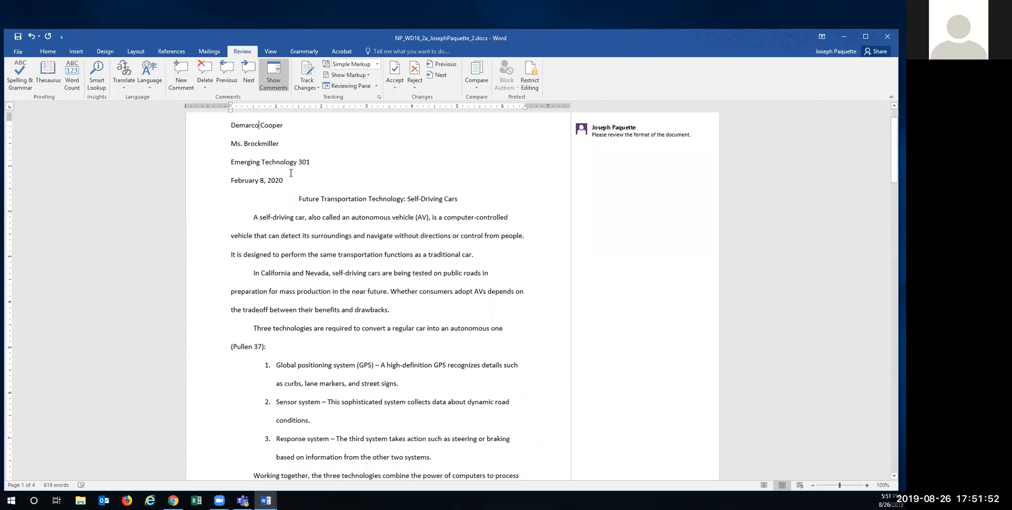
scroll(322, 248, down, 1)
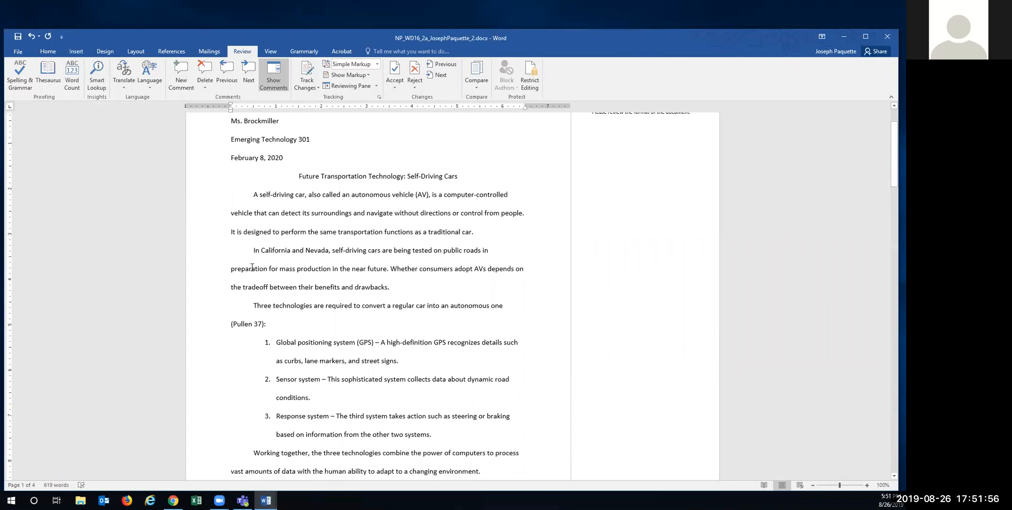
scroll(252, 268, down, 4)
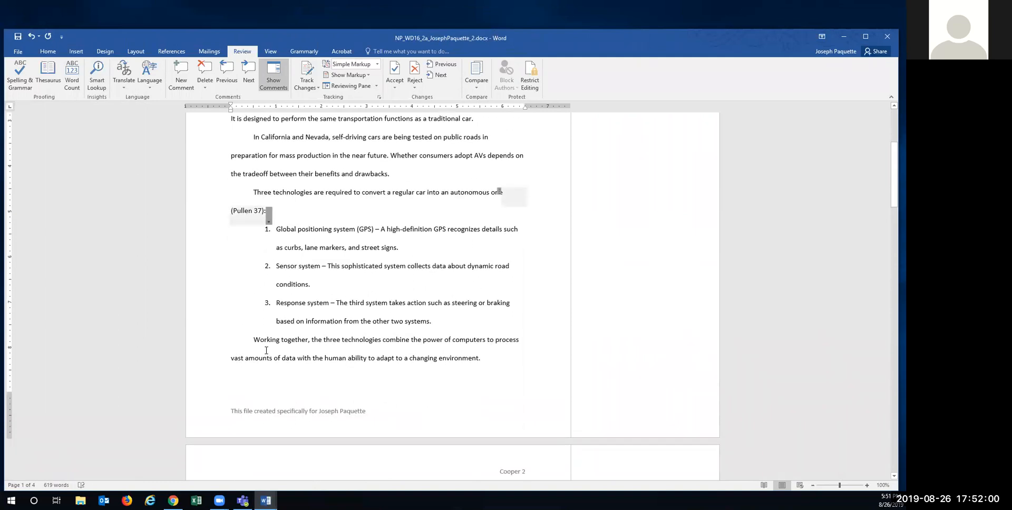
scroll(266, 350, down, 3)
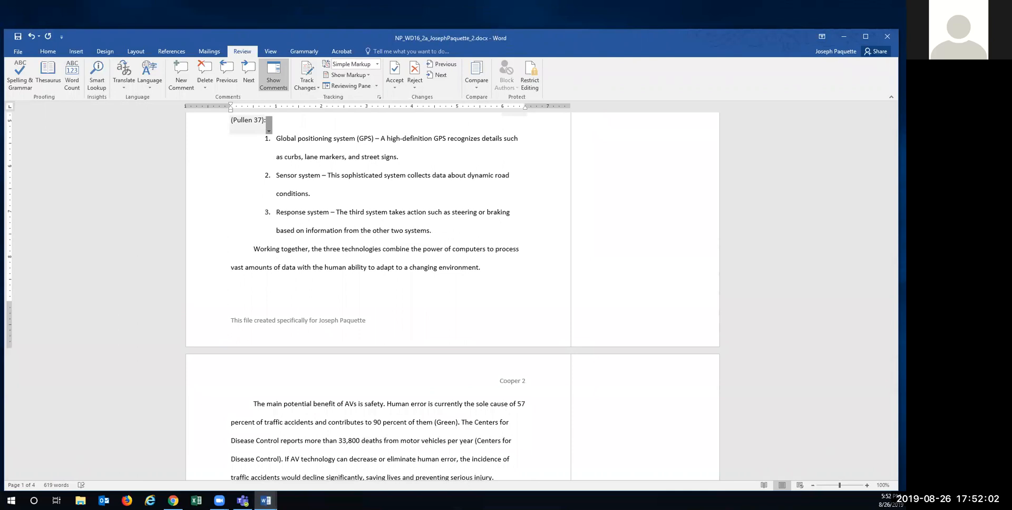
scroll(233, 256, down, 4)
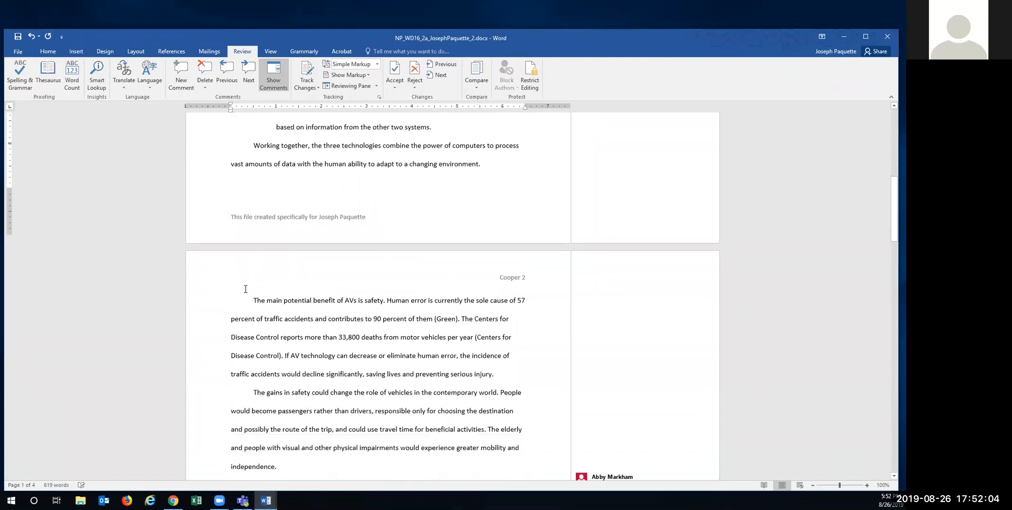
scroll(257, 307, down, 5)
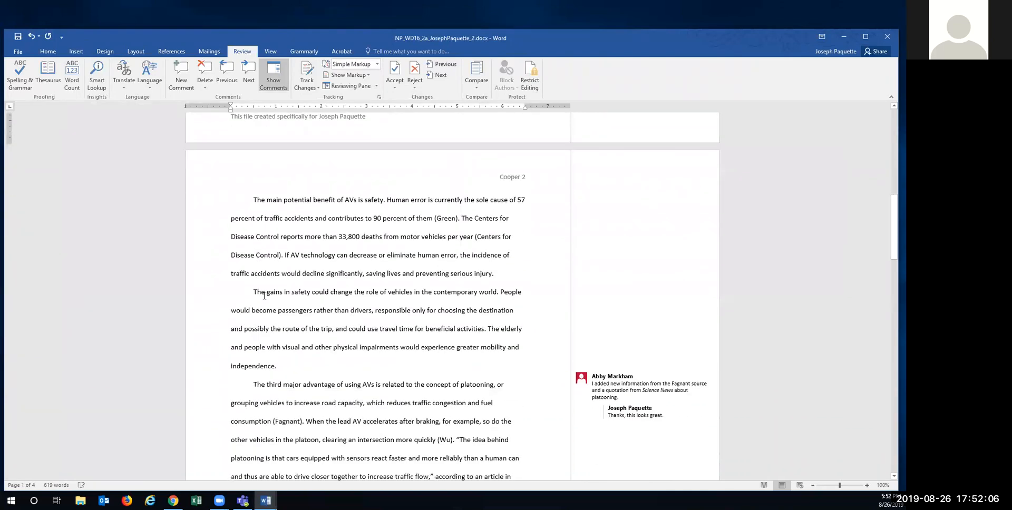
scroll(255, 344, down, 1)
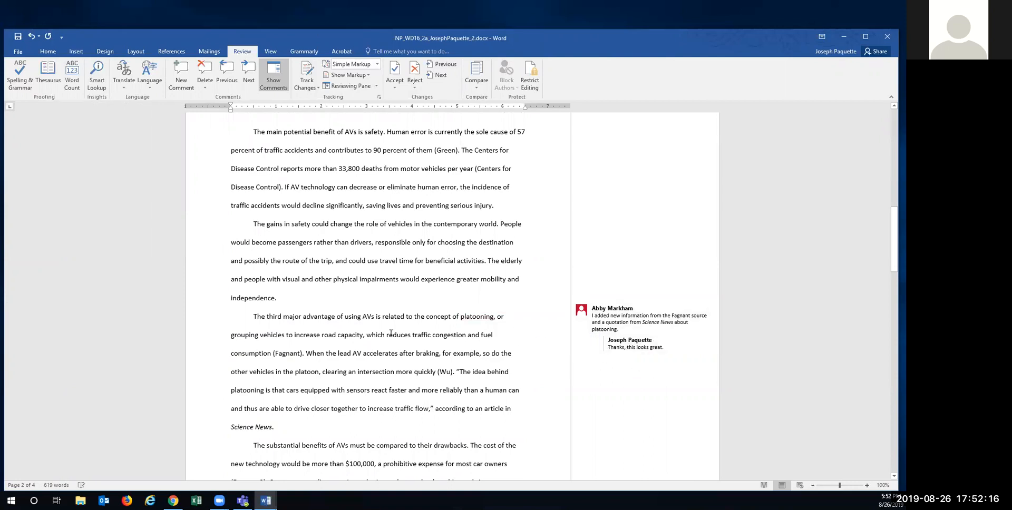
scroll(339, 343, down, 1)
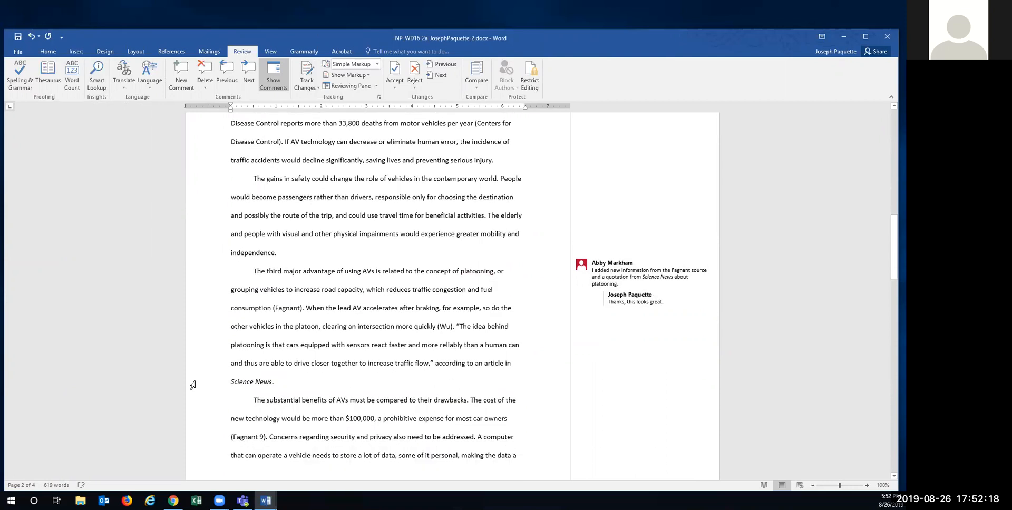
scroll(271, 405, down, 1)
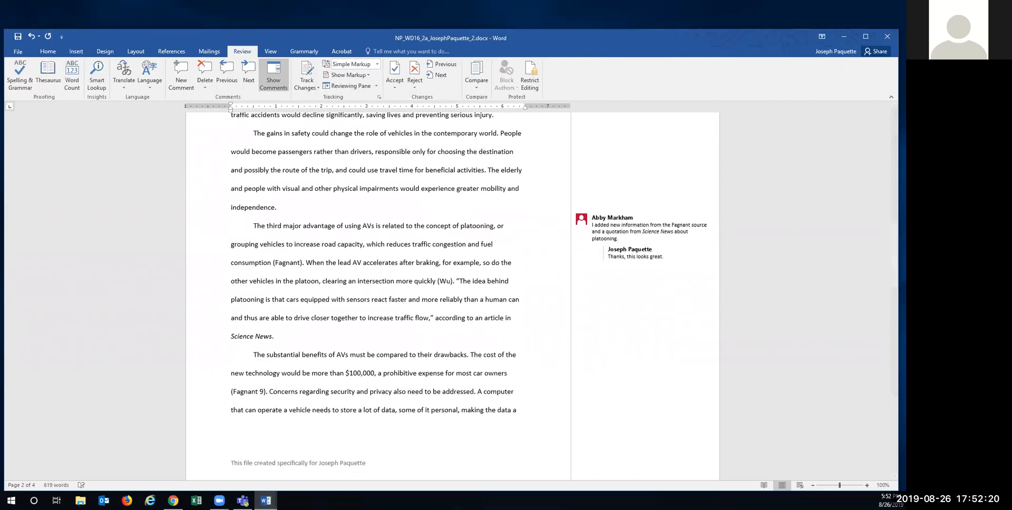
scroll(394, 352, down, 3)
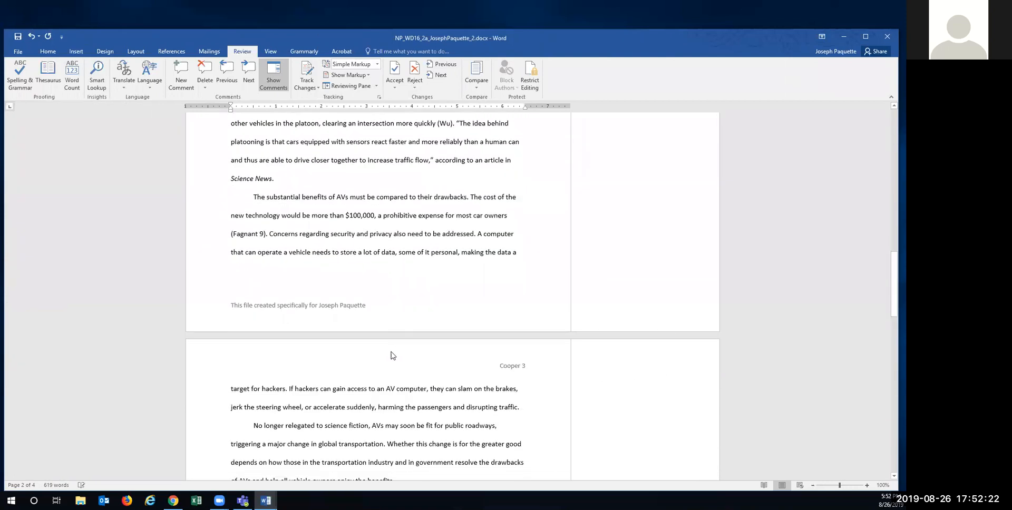
scroll(239, 411, down, 1)
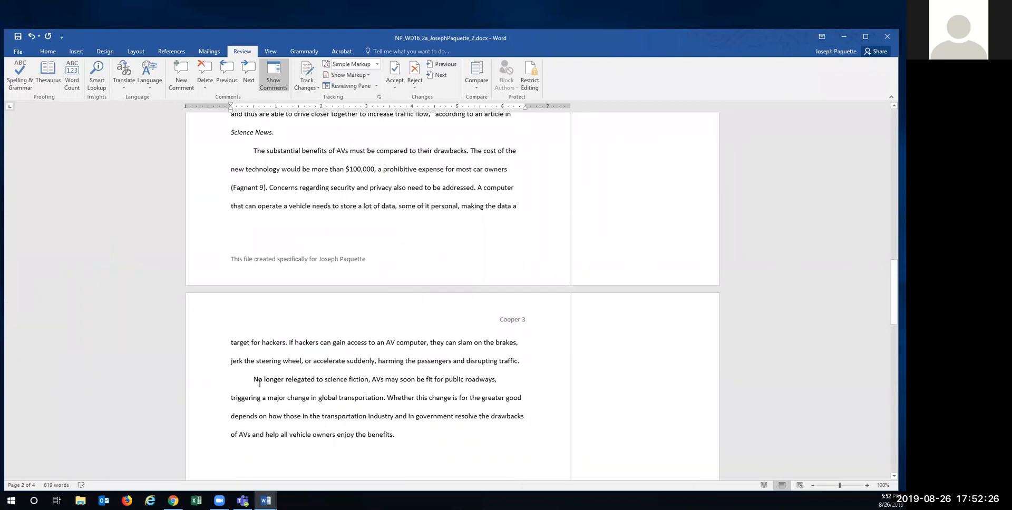
scroll(259, 383, down, 1)
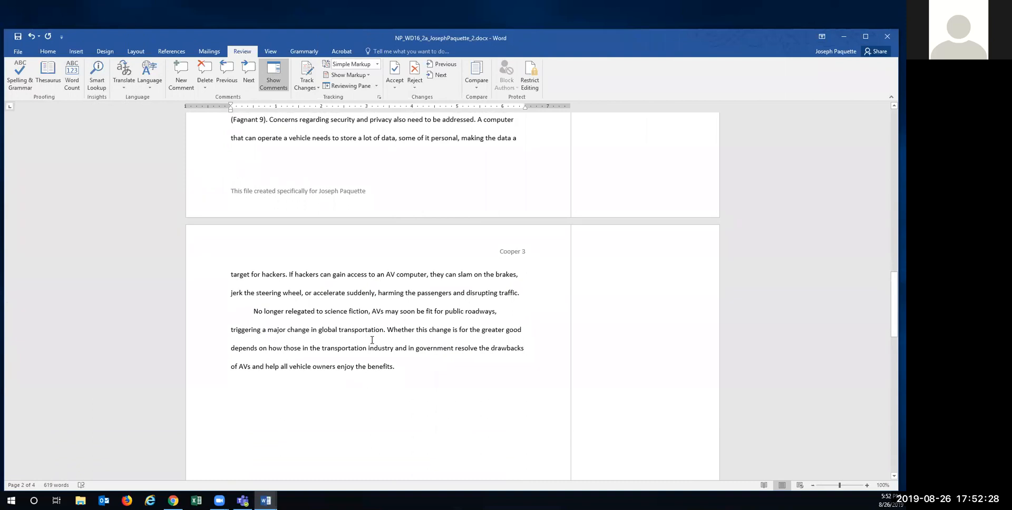
scroll(380, 353, down, 2)
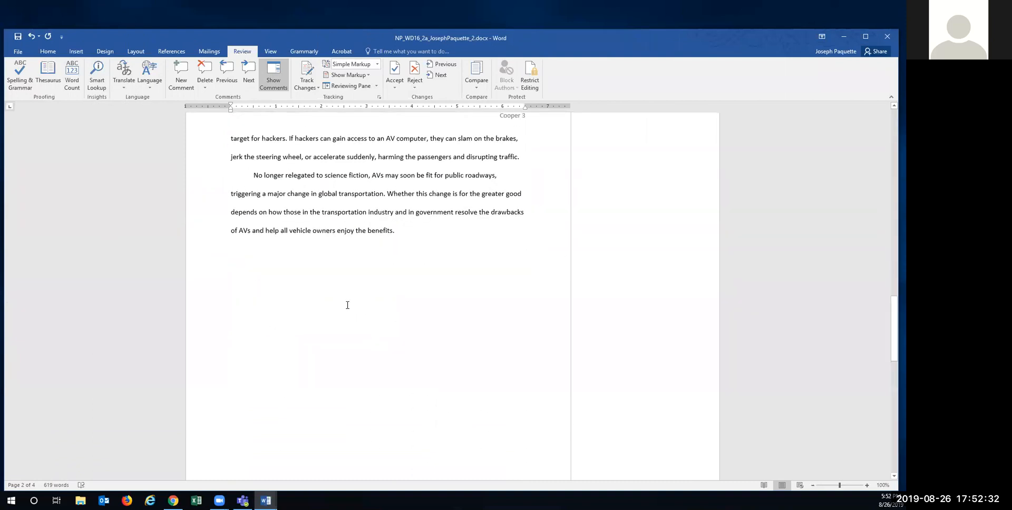
scroll(346, 302, down, 6)
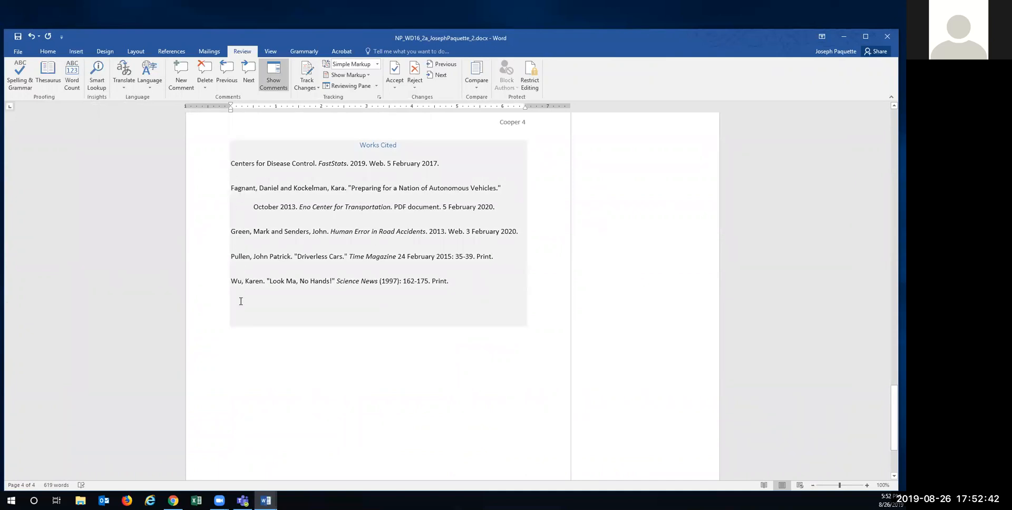
Step: Return to the very beginning of the paper and save the document
scroll(267, 297, up, 10)
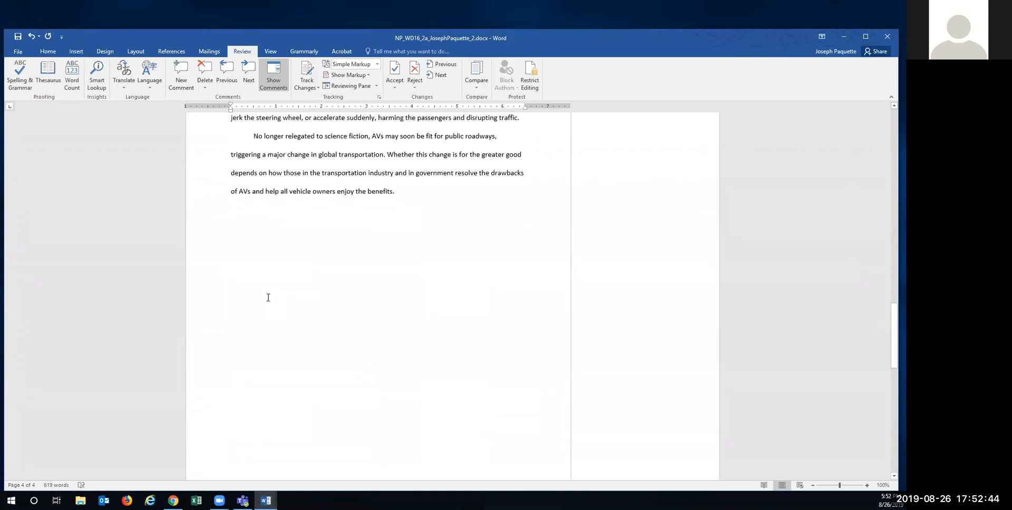
key(ctrl+Home)
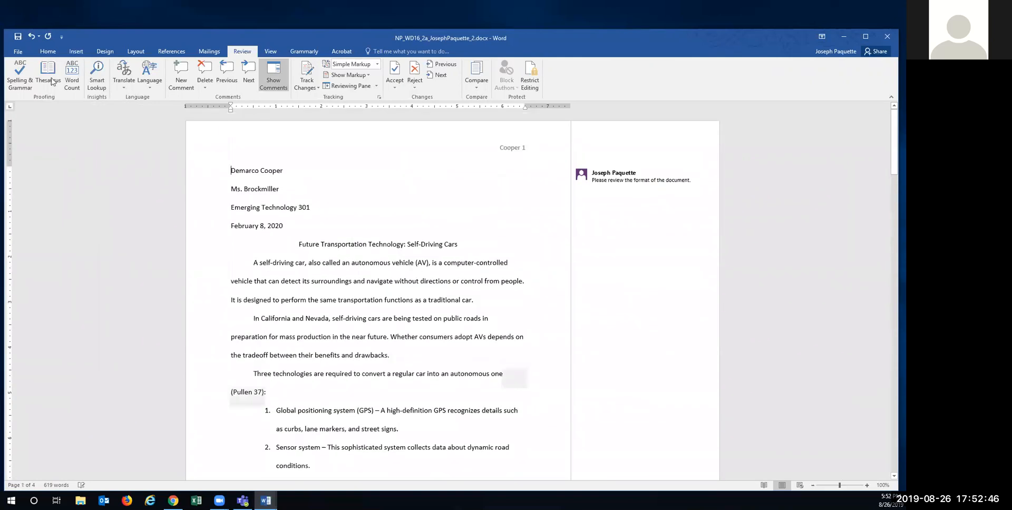
click(21, 37)
Step: Switch to the SAM submission report, enable editing for it and reposition its window over the paper
key(alt+Tab)
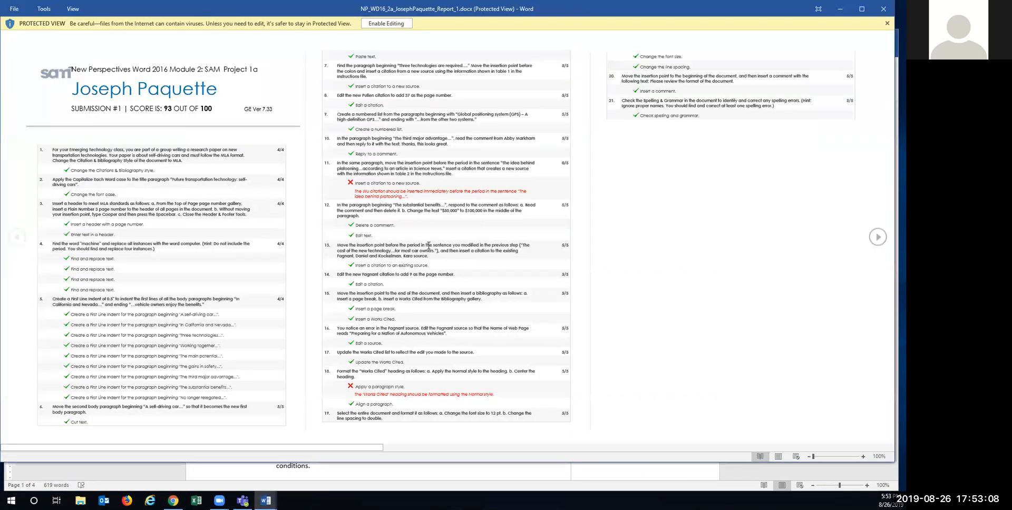
drag(185, 10, 190, 81)
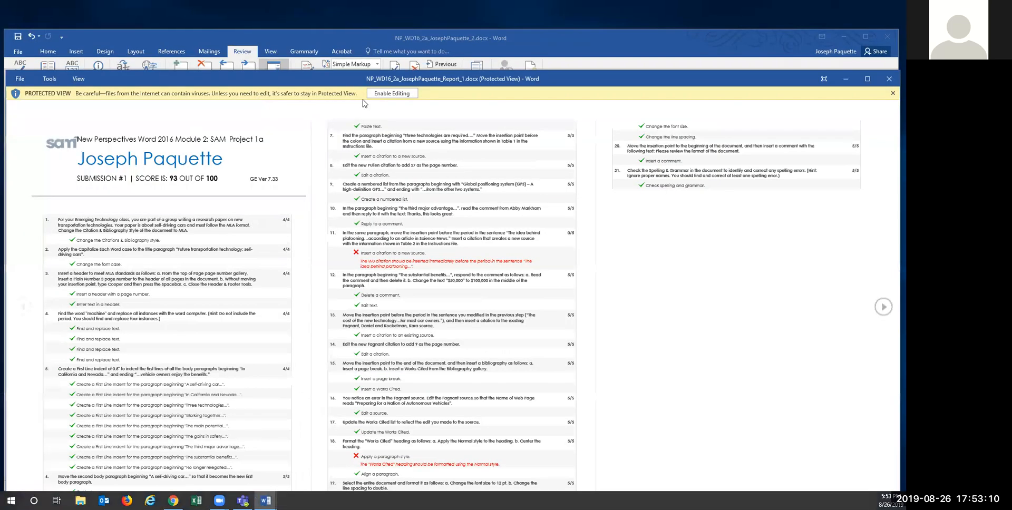
click(381, 95)
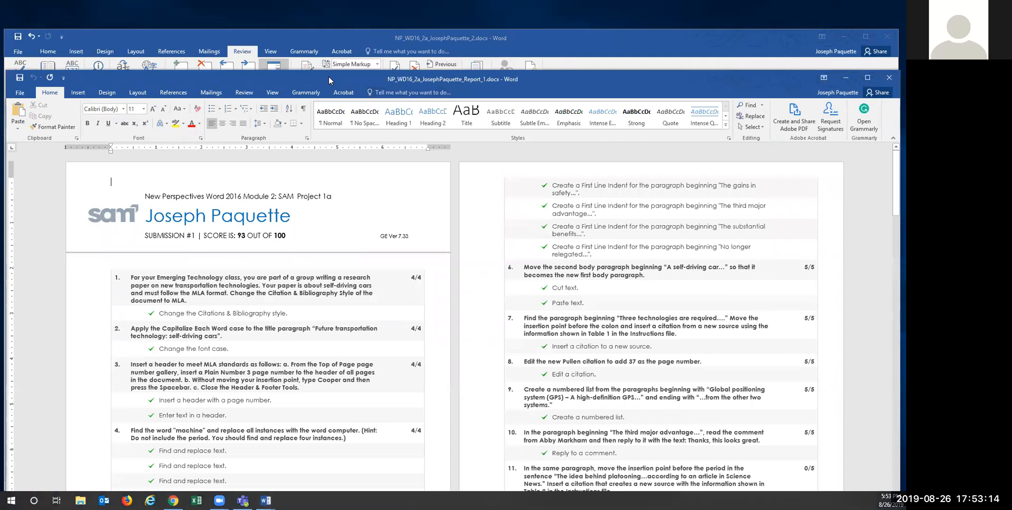
drag(328, 78, 339, 55)
Step: Examine the SAM report's score and its item-by-item results and feedback for the submitted paper
scroll(360, 298, down, 5)
scroll(360, 298, down, 2)
scroll(357, 294, up, 7)
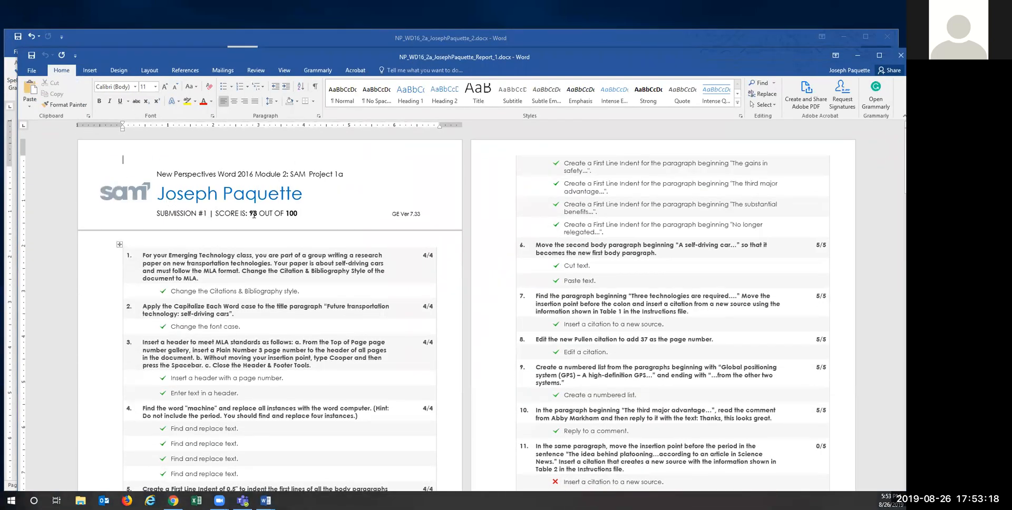
scroll(293, 310, down, 1)
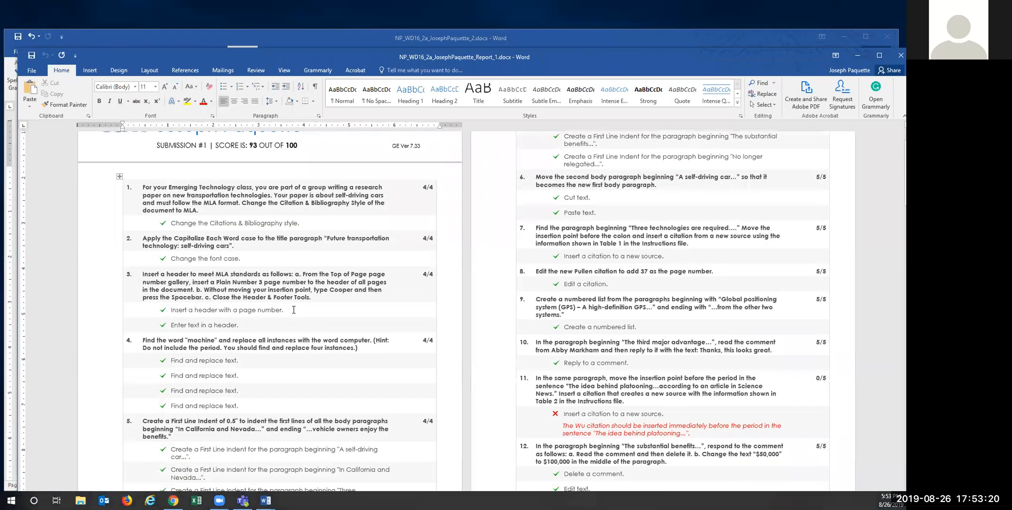
scroll(293, 311, down, 1)
scroll(290, 313, up, 2)
scroll(285, 315, down, 5)
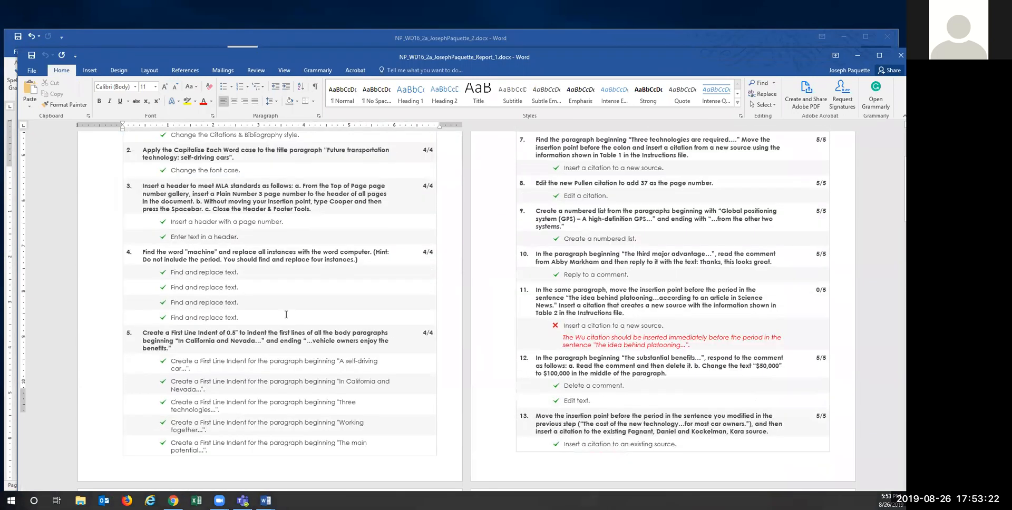
scroll(285, 315, up, 4)
scroll(591, 319, down, 1)
scroll(591, 319, down, 2)
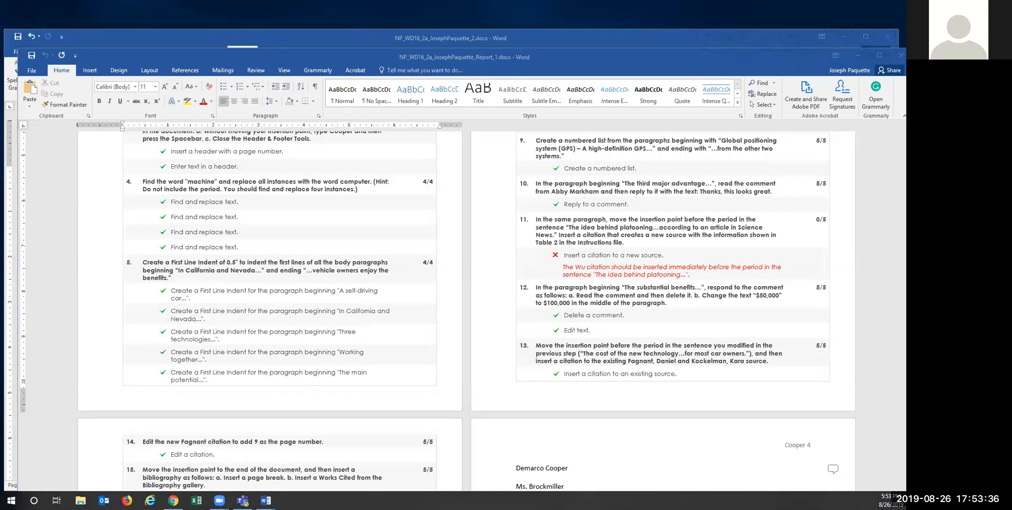
Step: Back in the paper, move the Wu citation from after "more quickly" to just before the period following "Science News" in the platooning paragraph
key(alt+Tab)
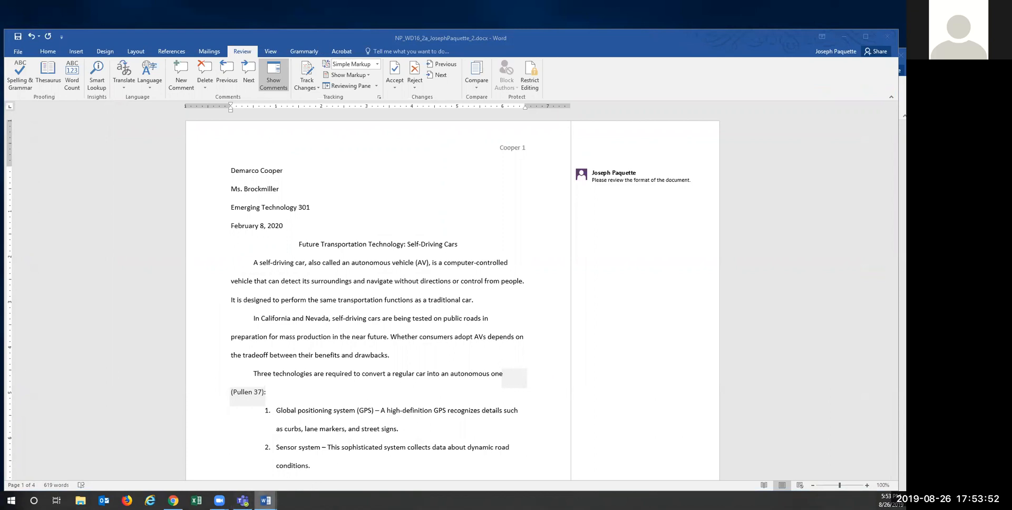
click(266, 498)
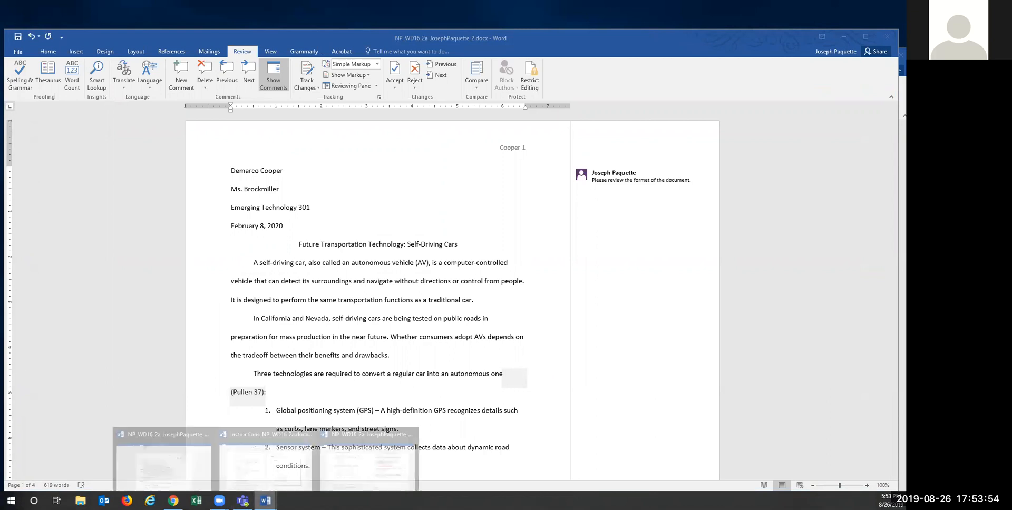
click(312, 272)
scroll(317, 285, down, 4)
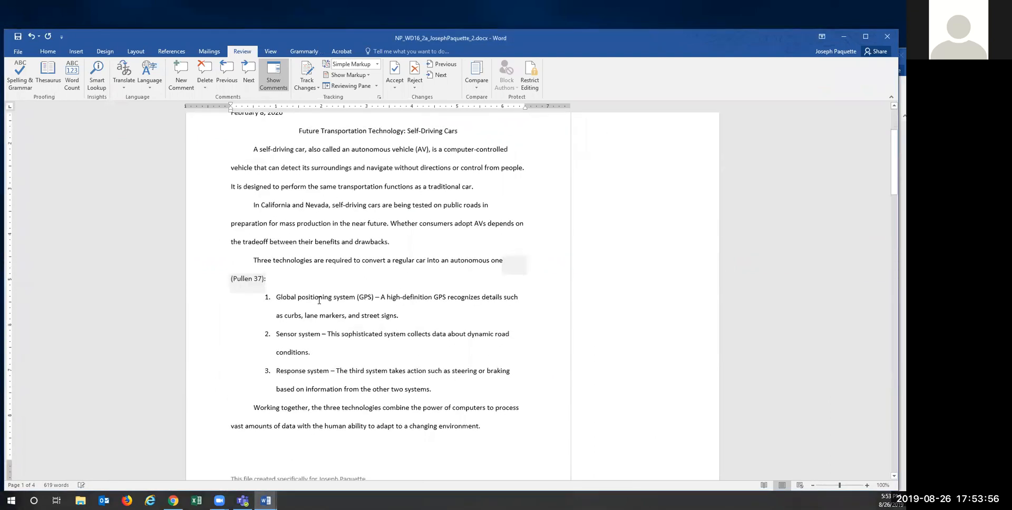
scroll(320, 300, down, 4)
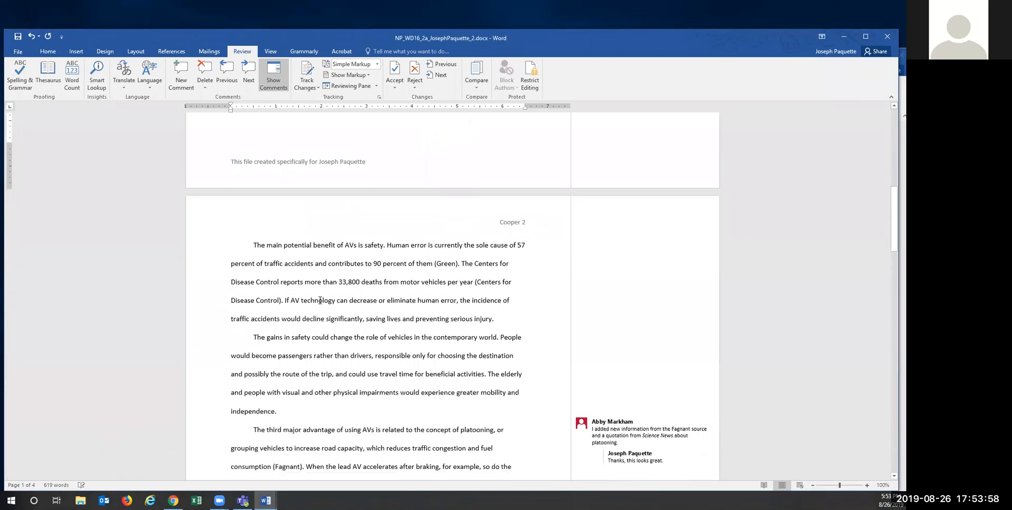
scroll(320, 300, down, 4)
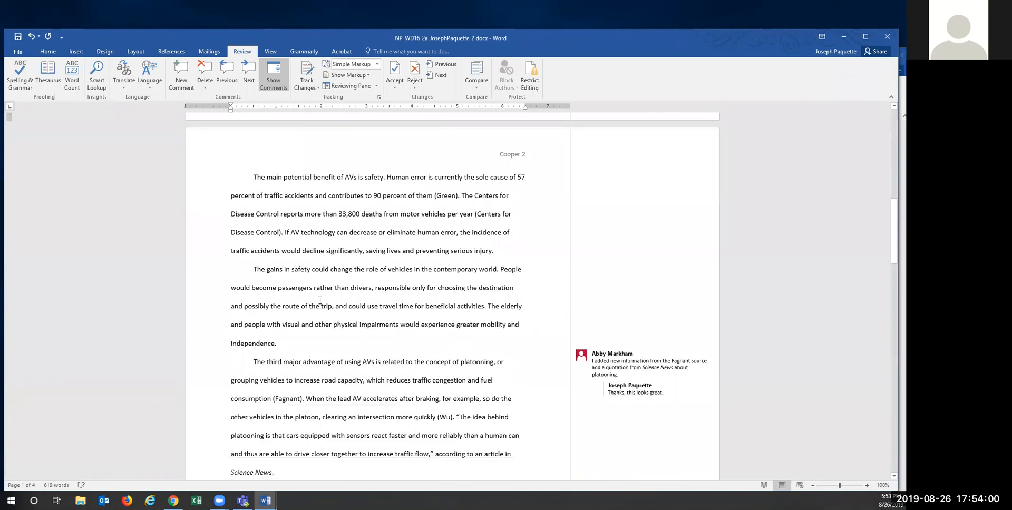
click(449, 287)
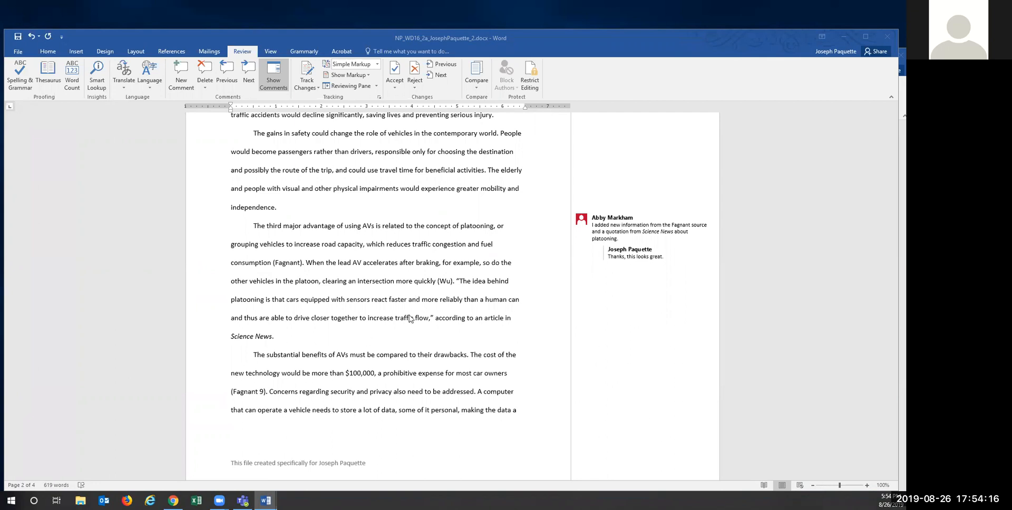
click(445, 282)
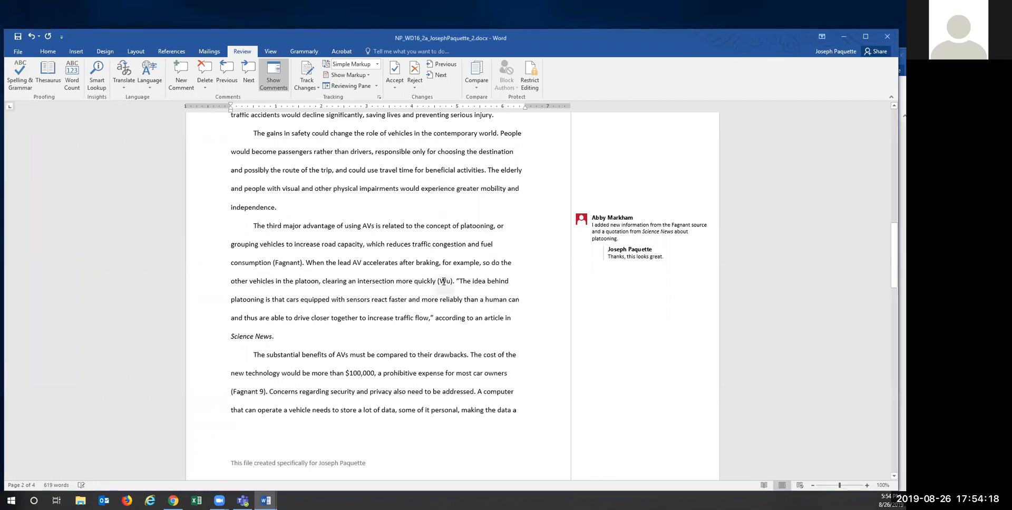
click(457, 292)
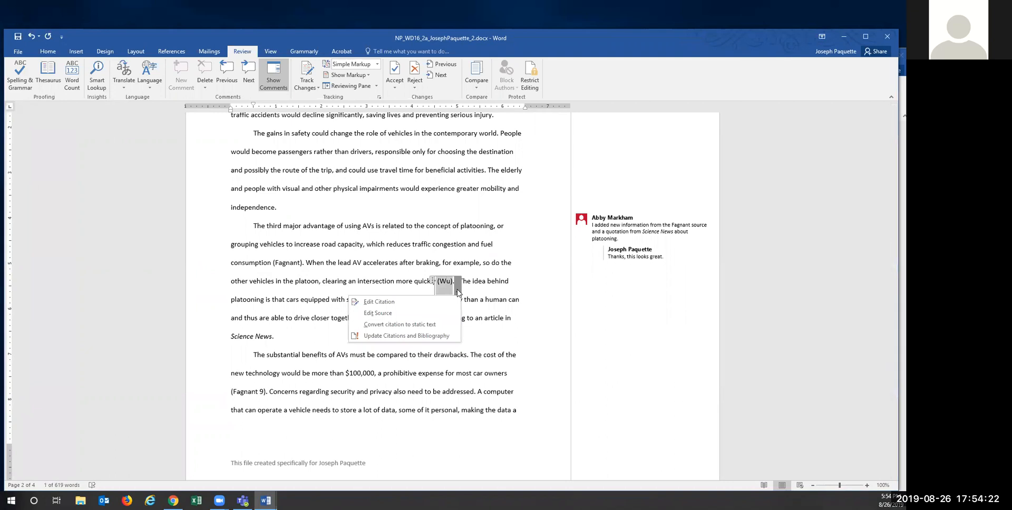
drag(432, 282, 274, 340)
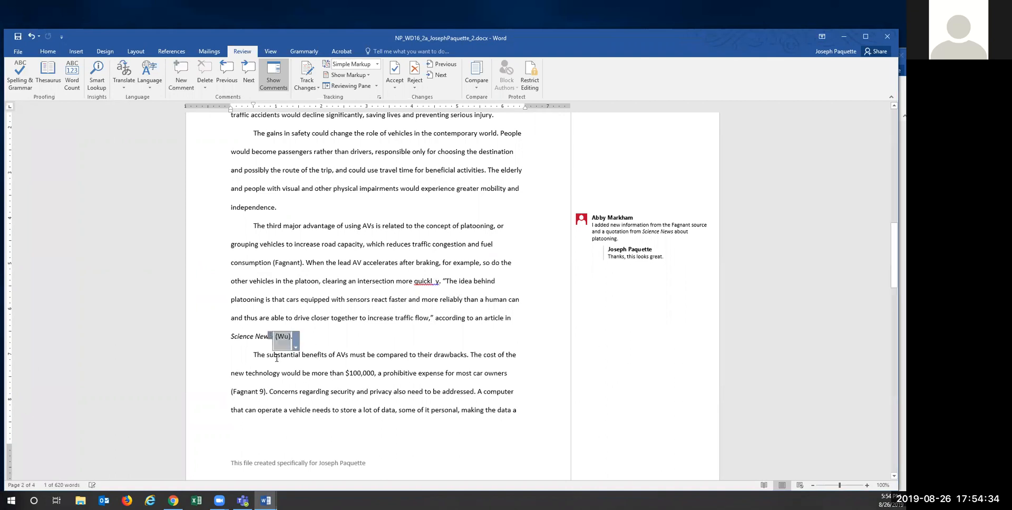
click(365, 355)
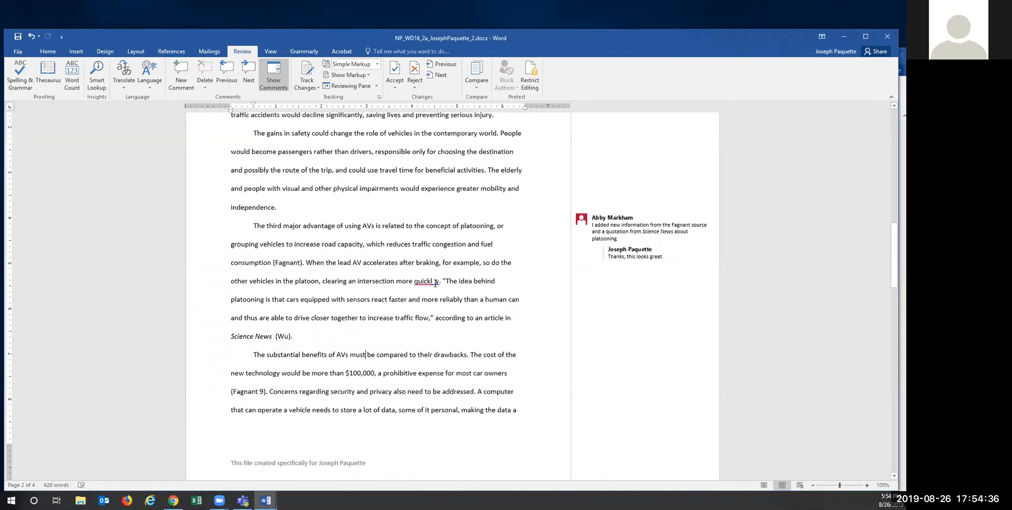
Step: Remove the stray spacing inside "quickly" in the platooning paragraph and end that sentence with a period
key(BackSpace)
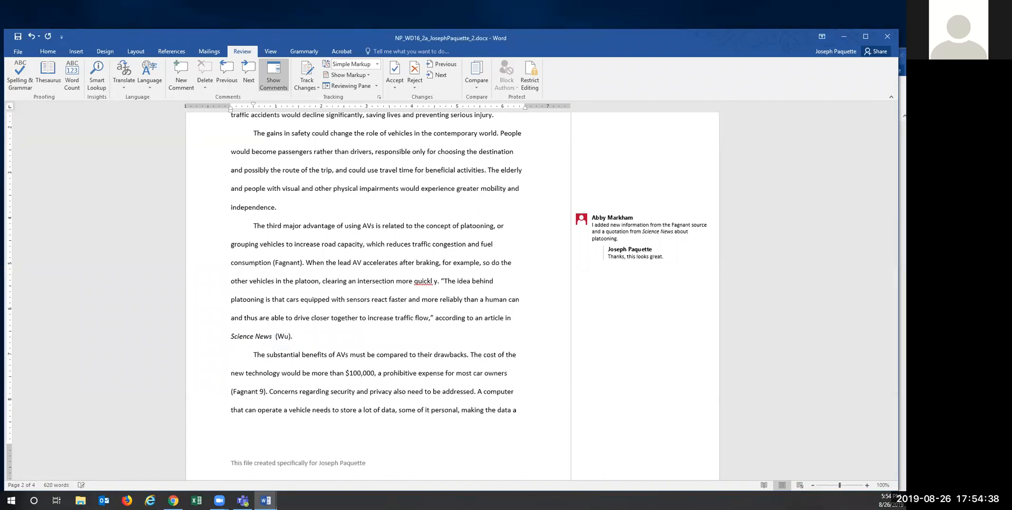
key(BackSpace)
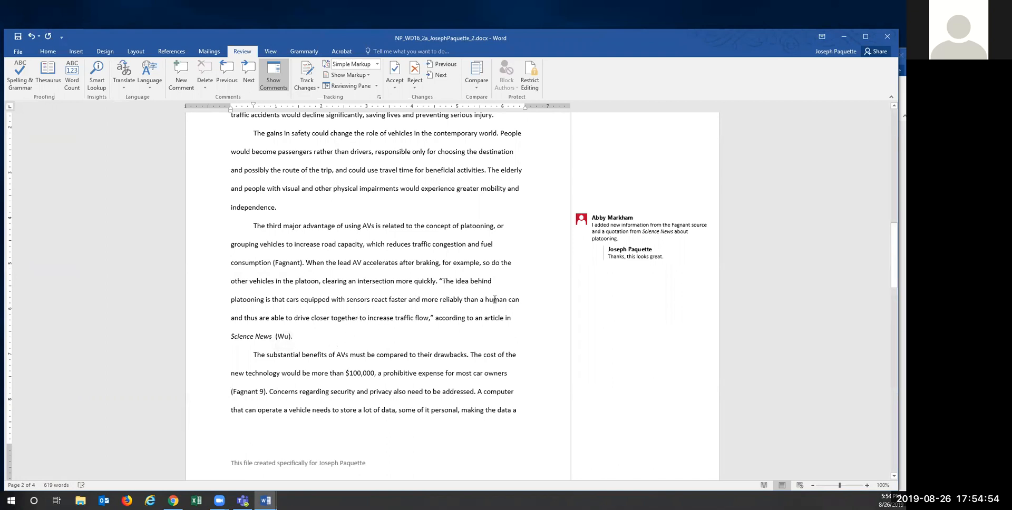
click(437, 282)
text(.)
Step: Switch to the SAM report and check the remaining items, including the feedback on the Works Cited heading
mouse_move(266, 499)
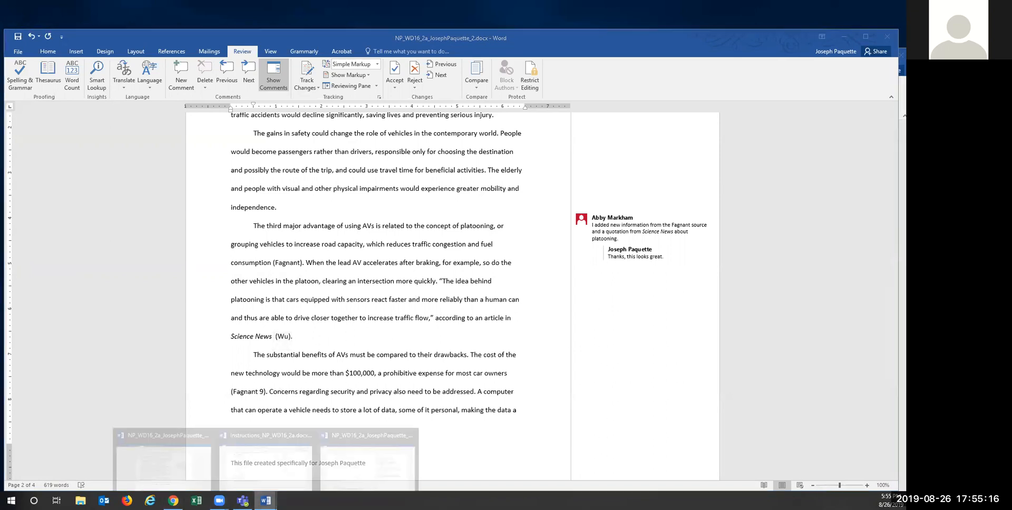
click(362, 471)
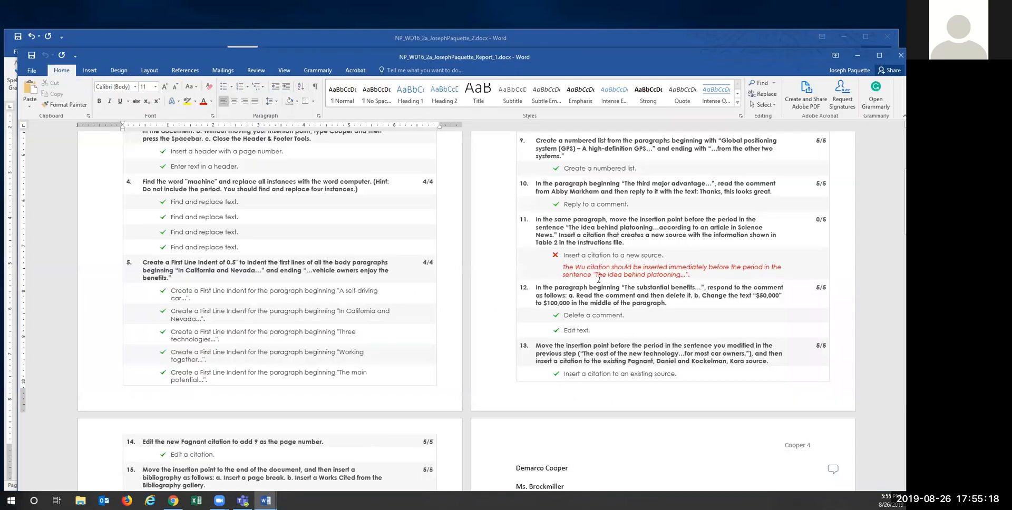
scroll(479, 359, down, 7)
scroll(480, 359, down, 1)
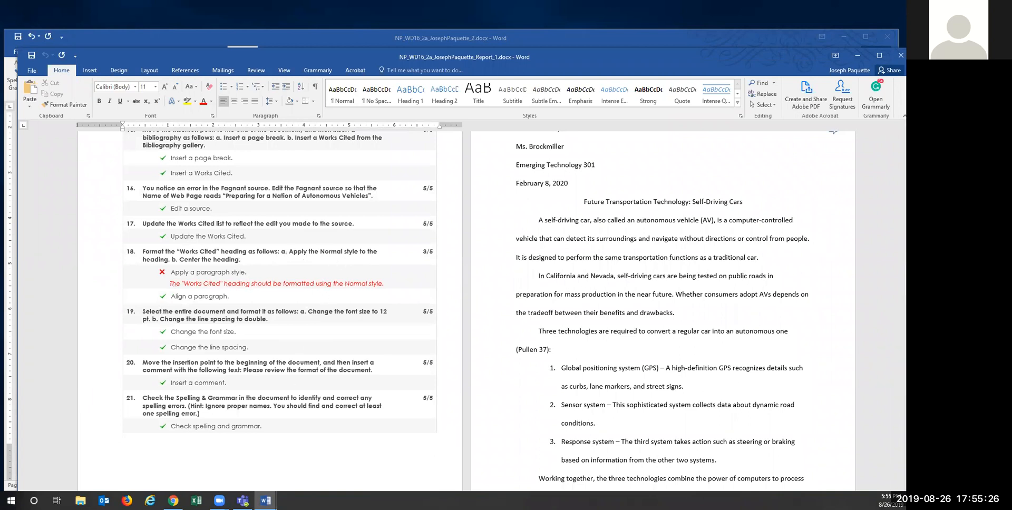
mouse_move(266, 501)
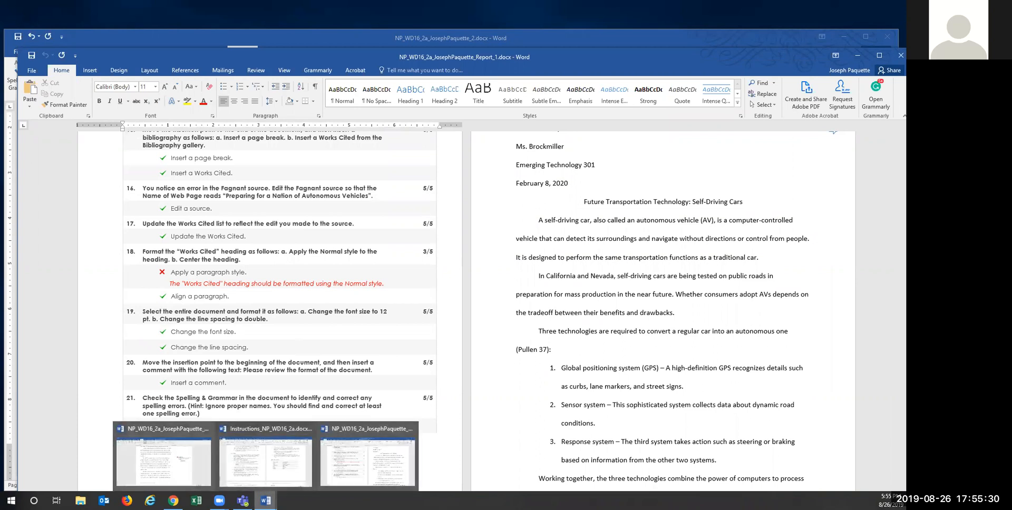
mouse_move(174, 499)
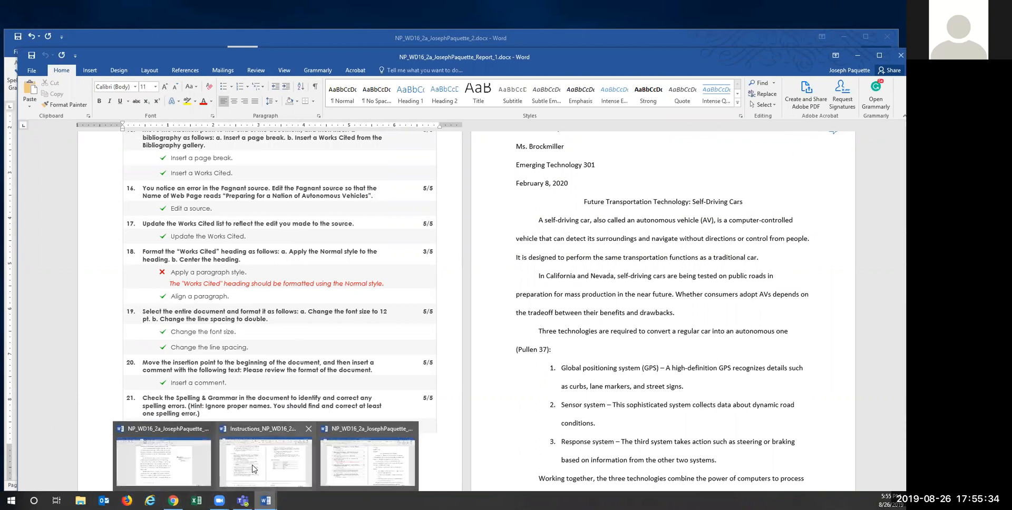
mouse_move(253, 469)
Step: Back in the paper, apply the Normal style to the "Works Cited" heading and center it
click(213, 464)
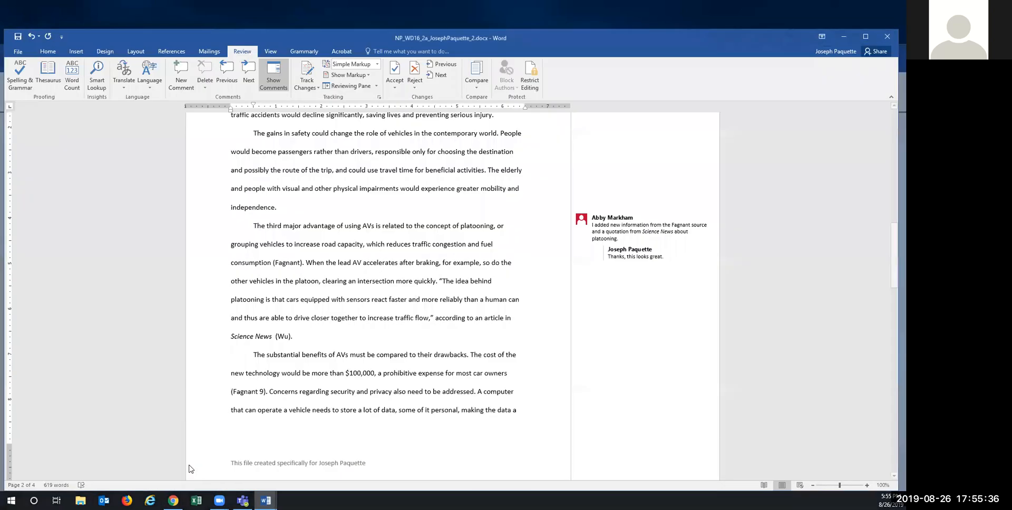
scroll(386, 350, down, 20)
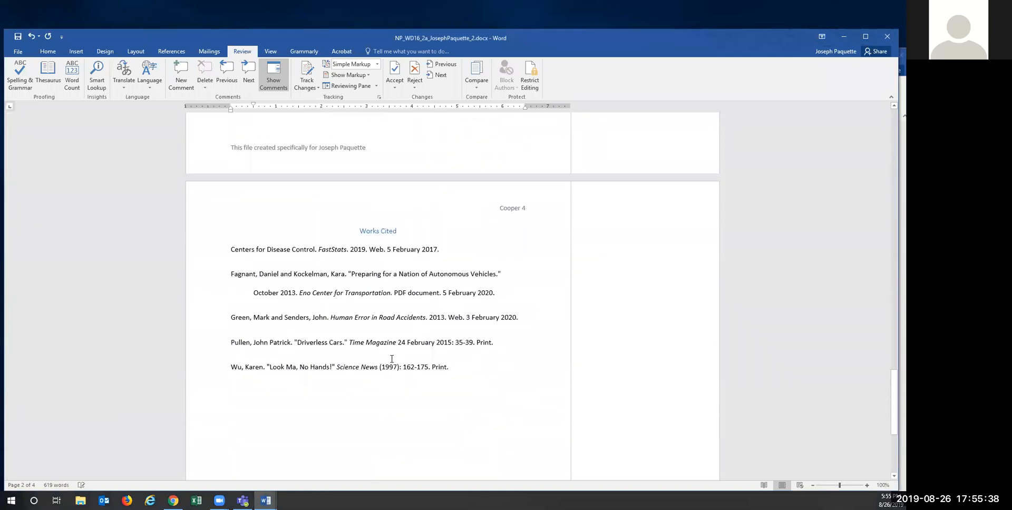
click(376, 214)
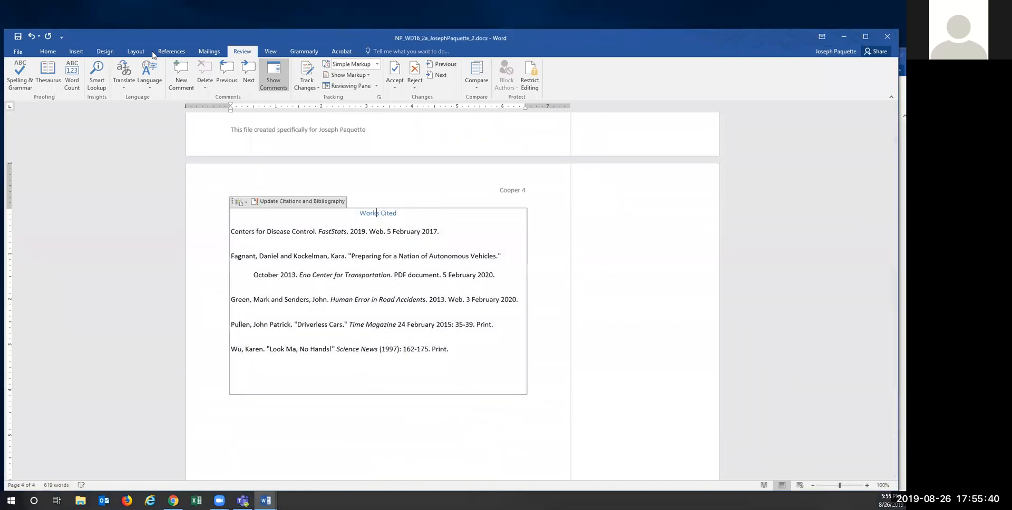
click(47, 51)
click(325, 84)
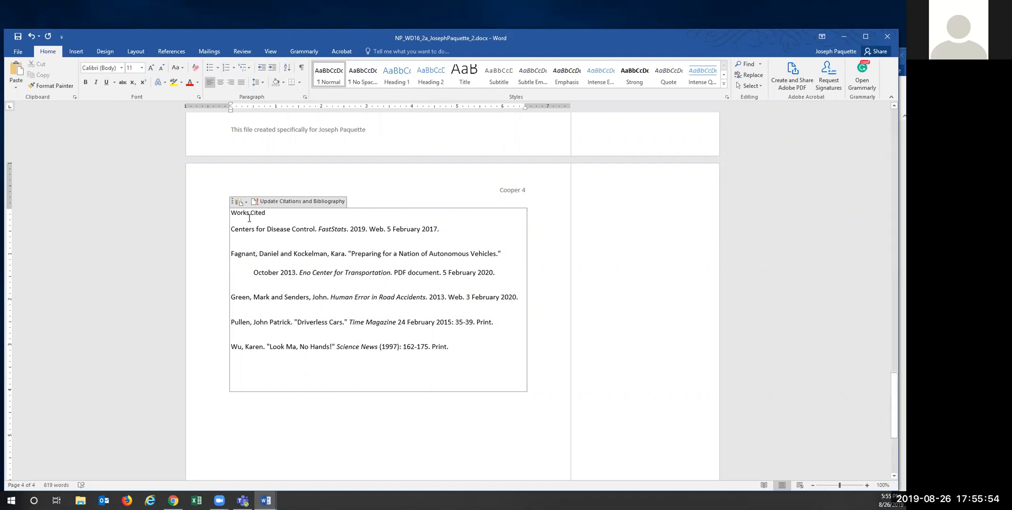
click(220, 82)
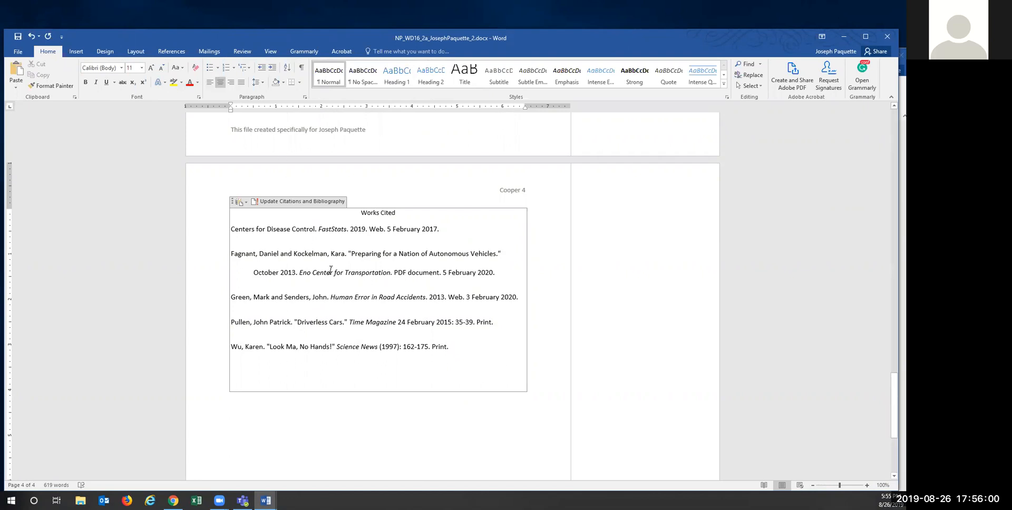
click(353, 254)
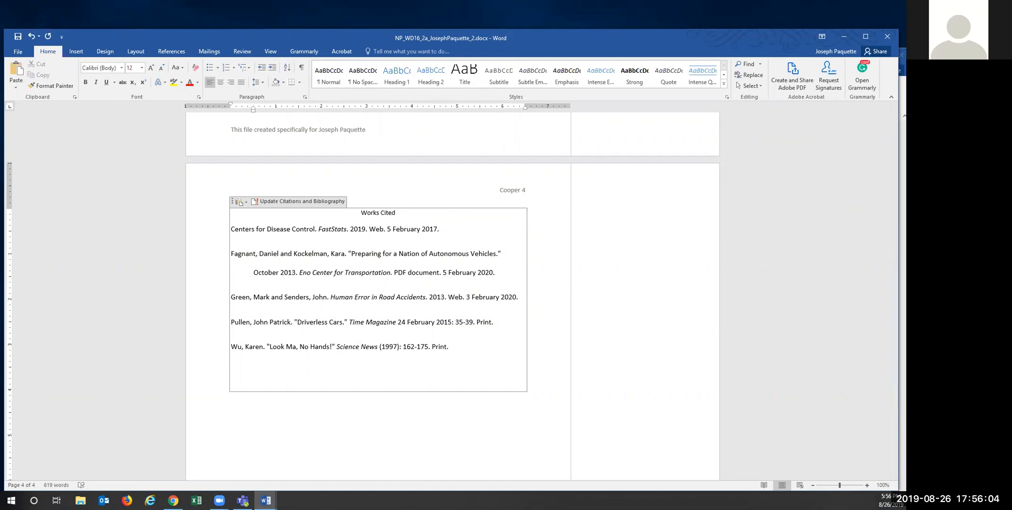
Step: Return to the beginning of the paper, save it, and close both the paper and the first SAM report
scroll(340, 464, up, 3)
scroll(341, 463, up, 1)
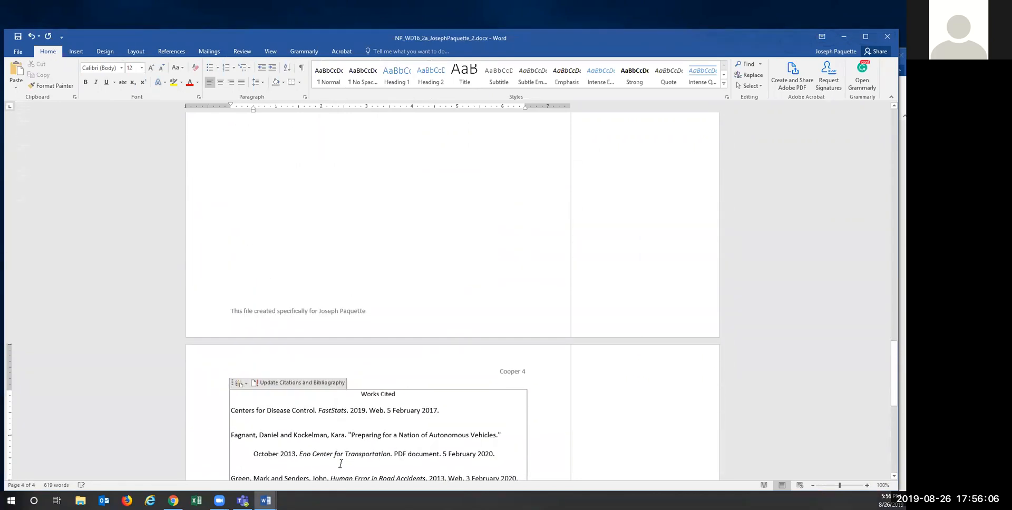
scroll(340, 463, up, 1)
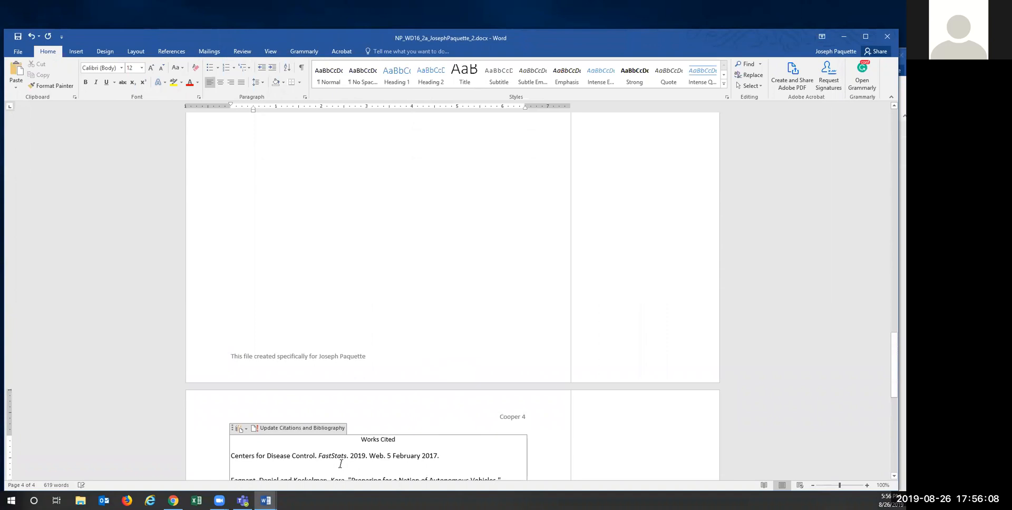
scroll(341, 464, up, 8)
click(280, 316)
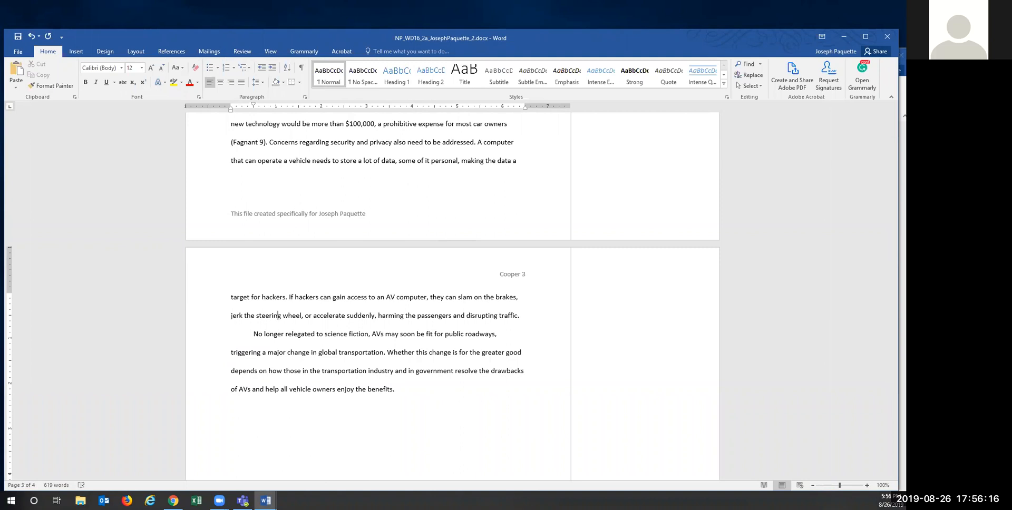
scroll(283, 364, up, 5)
scroll(283, 366, up, 15)
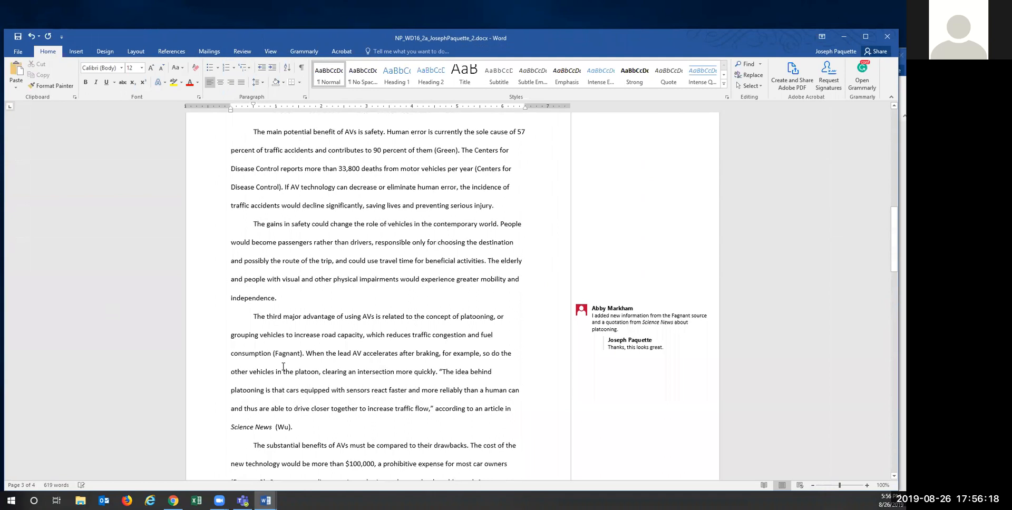
scroll(283, 364, up, 2)
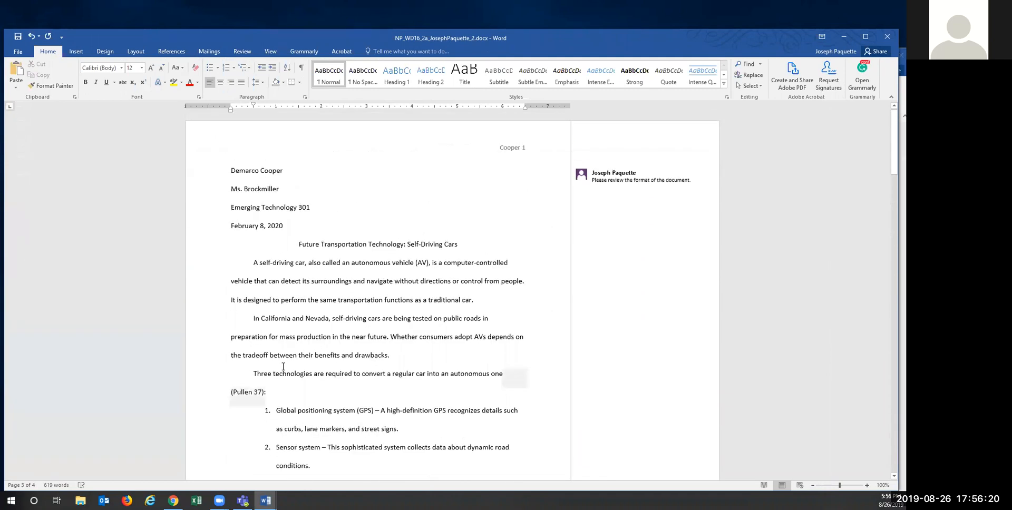
click(20, 41)
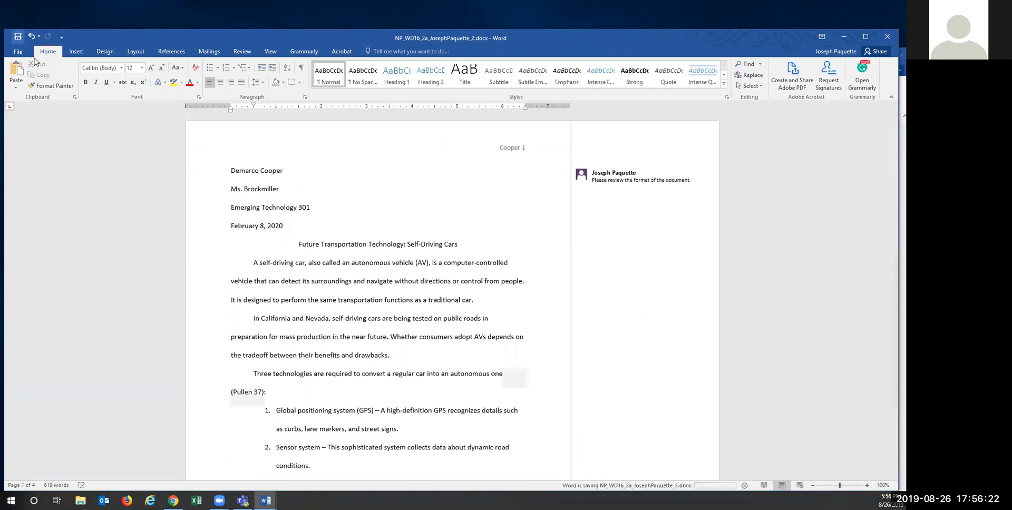
click(886, 37)
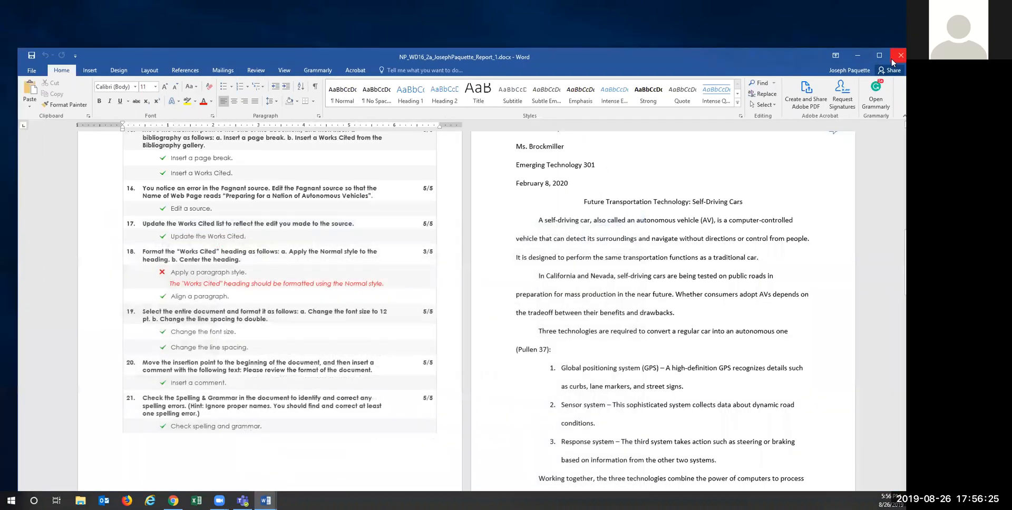
click(893, 61)
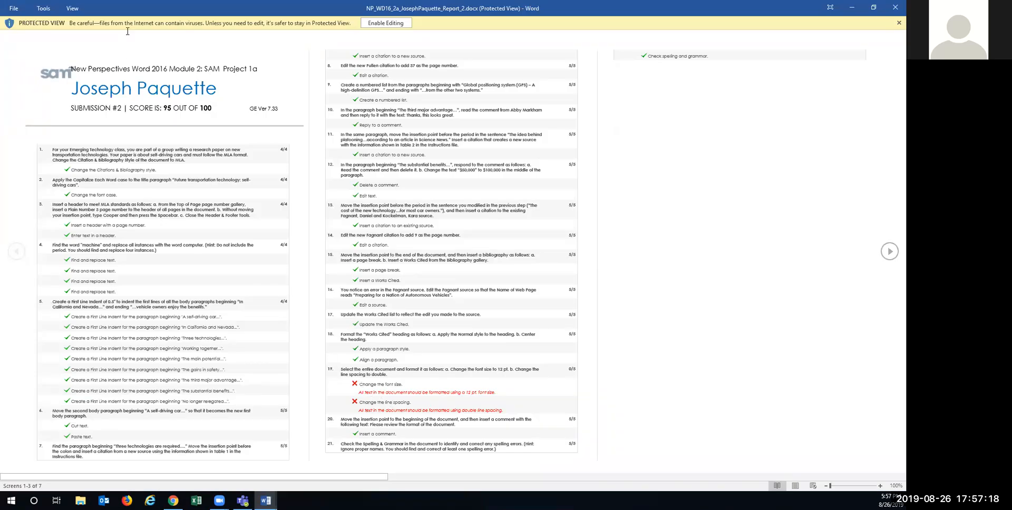
Step: Enable editing for the second SAM submission report and examine its item-by-item results and feedback
drag(226, 7, 225, 55)
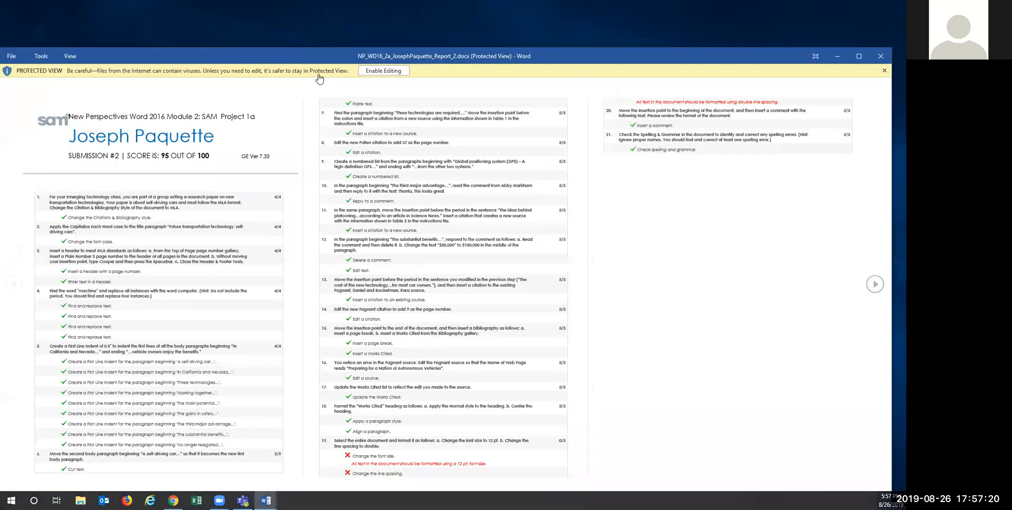
click(374, 71)
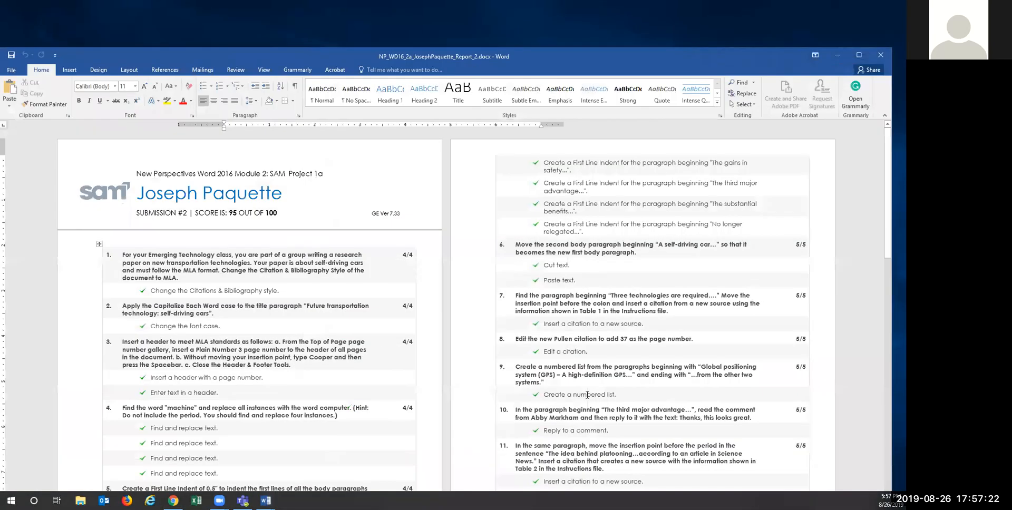
scroll(377, 412, down, 15)
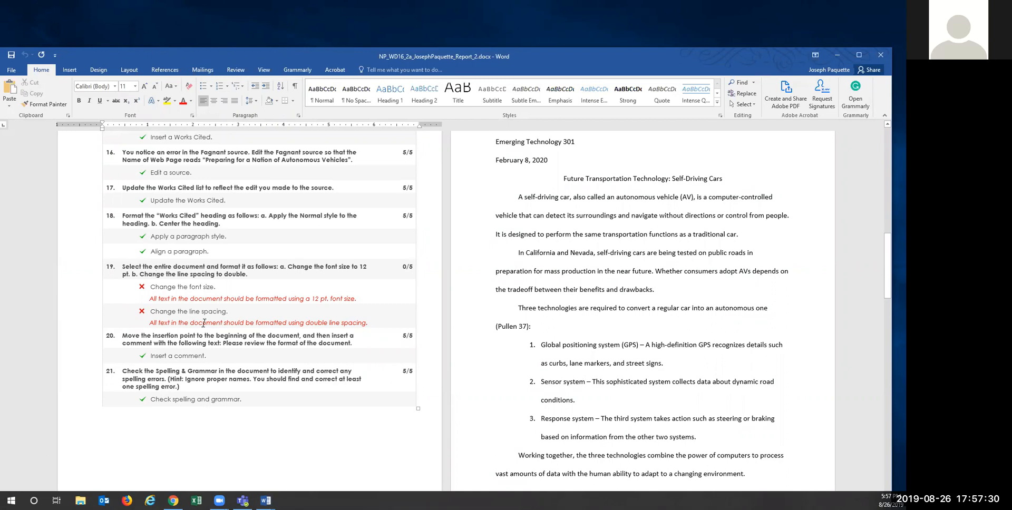
click(566, 240)
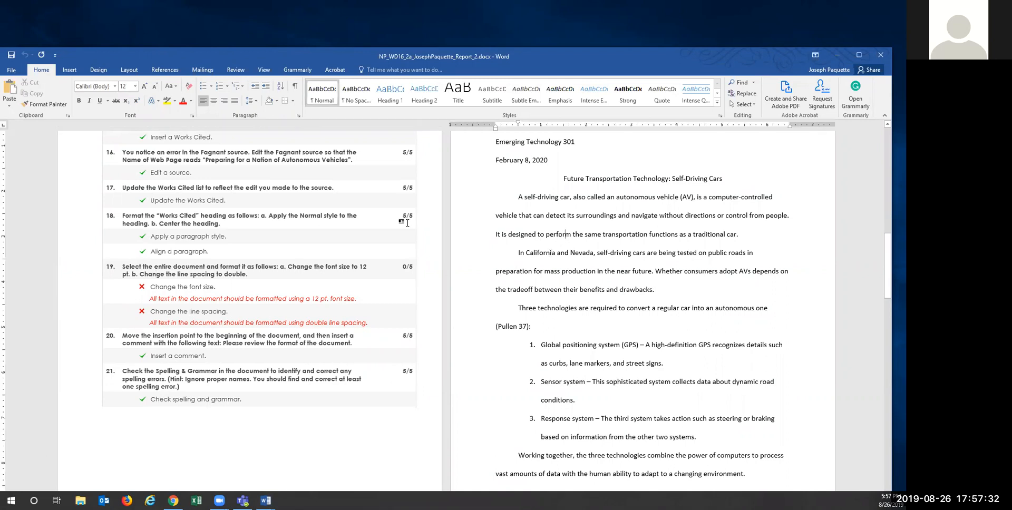
mouse_move(266, 501)
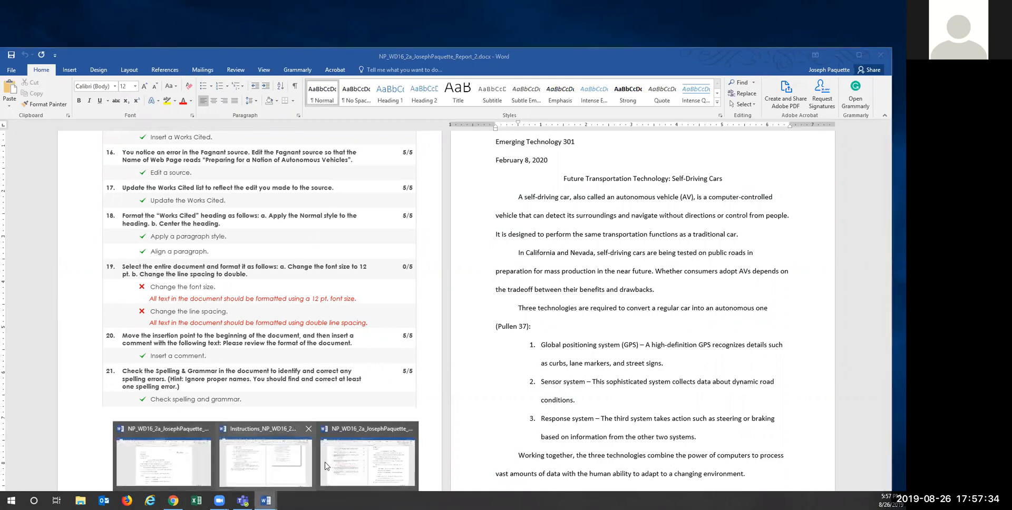
mouse_move(145, 435)
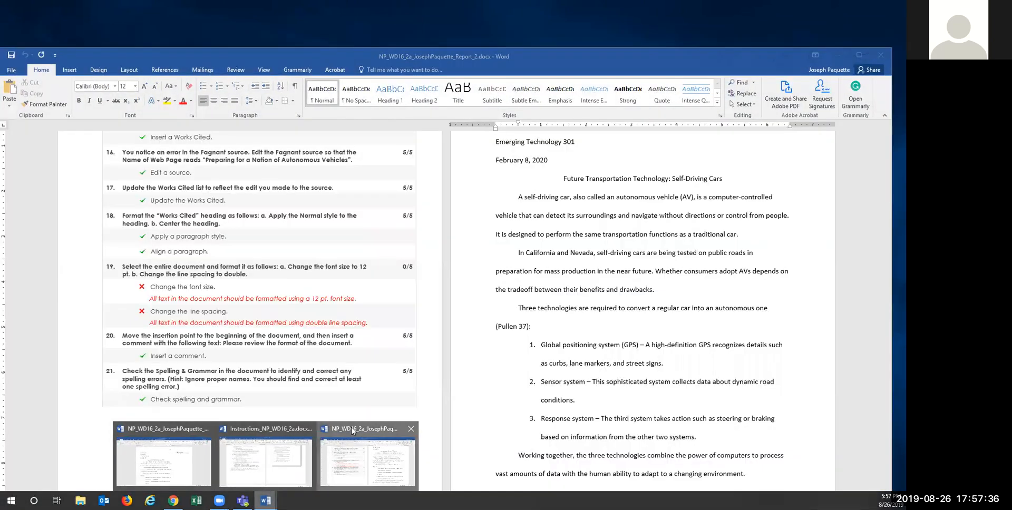
click(351, 427)
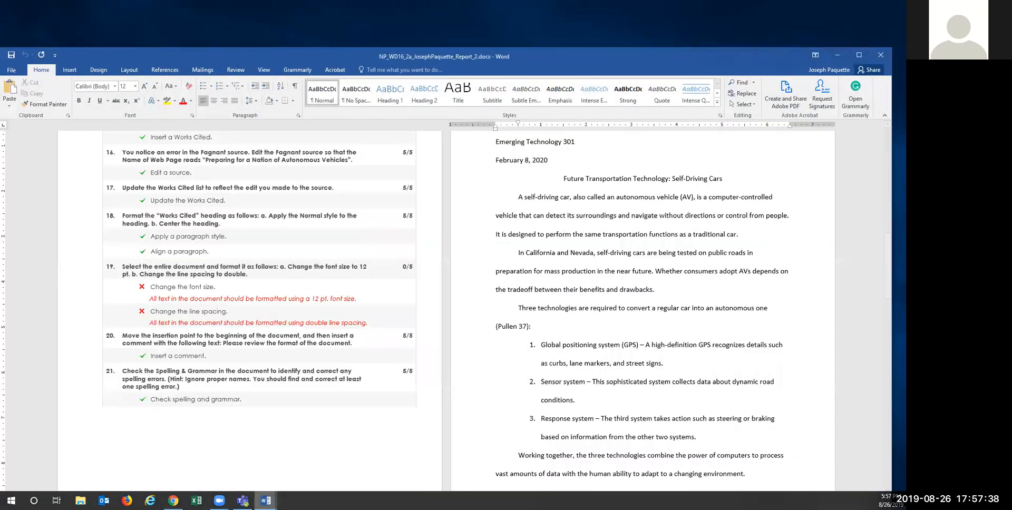
Step: Switch to the paper and format the entire document with a 12 pt font size and double (2.0) line spacing
mouse_move(266, 501)
click(264, 454)
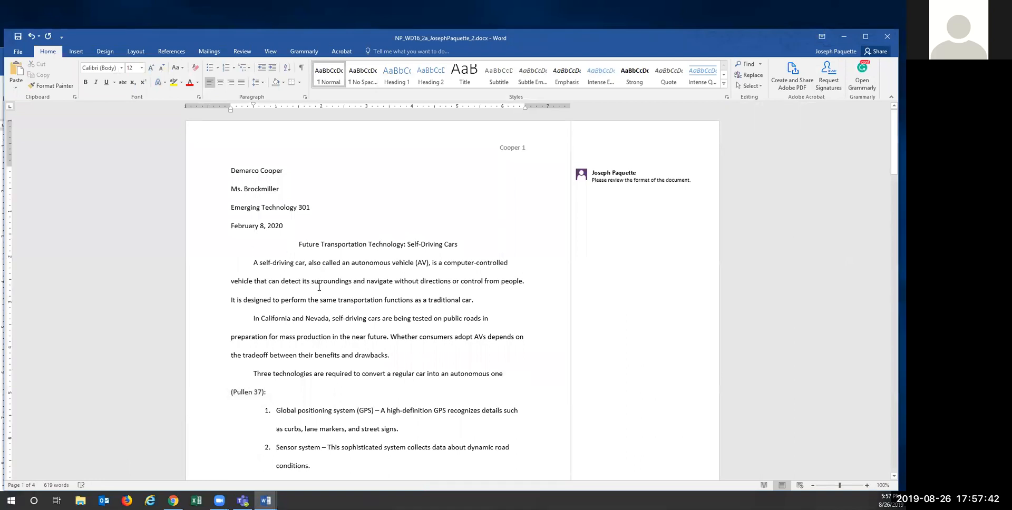
key(ctrl+a)
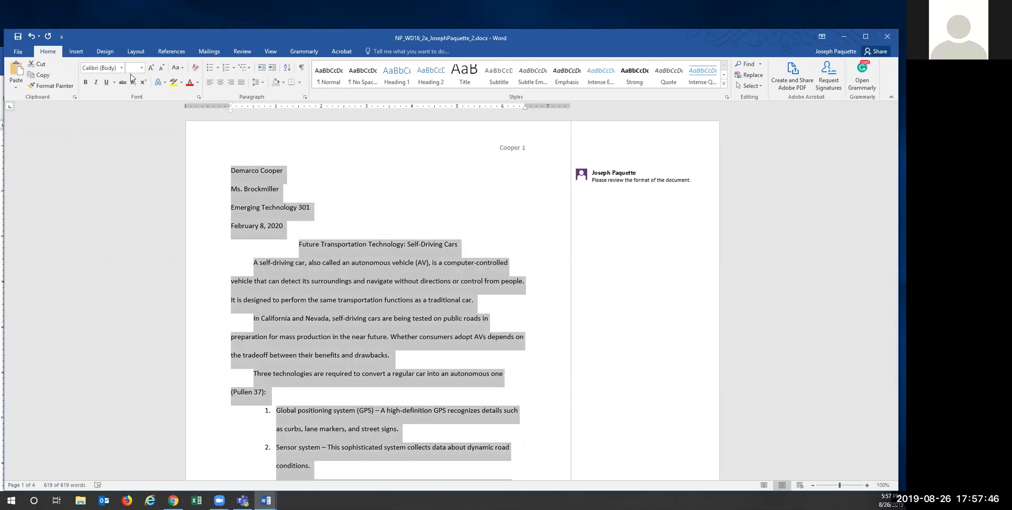
click(150, 69)
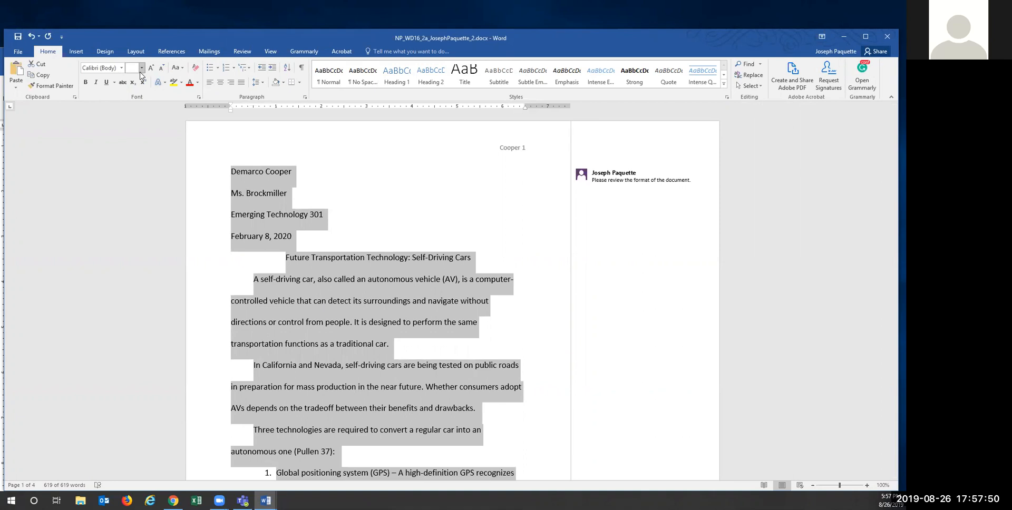
click(141, 68)
click(134, 116)
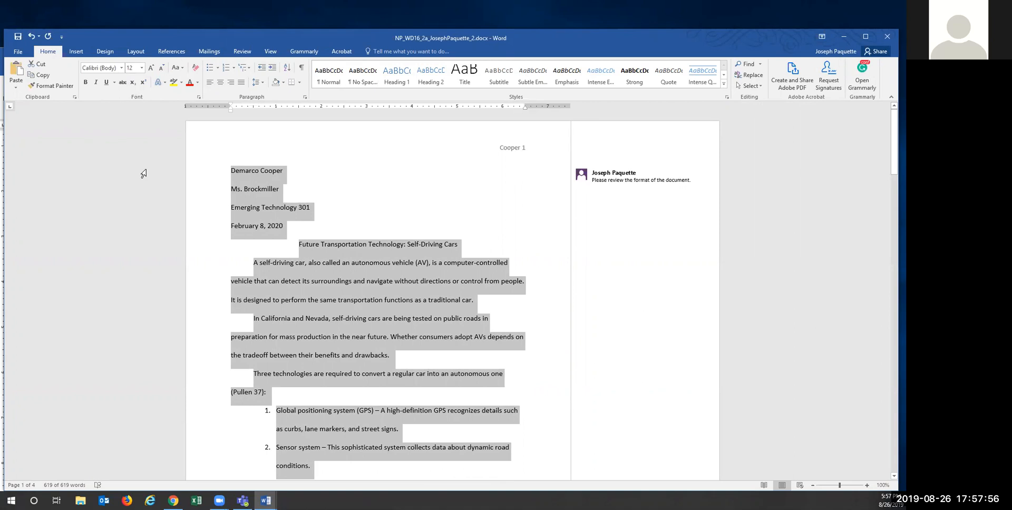
click(263, 83)
click(269, 130)
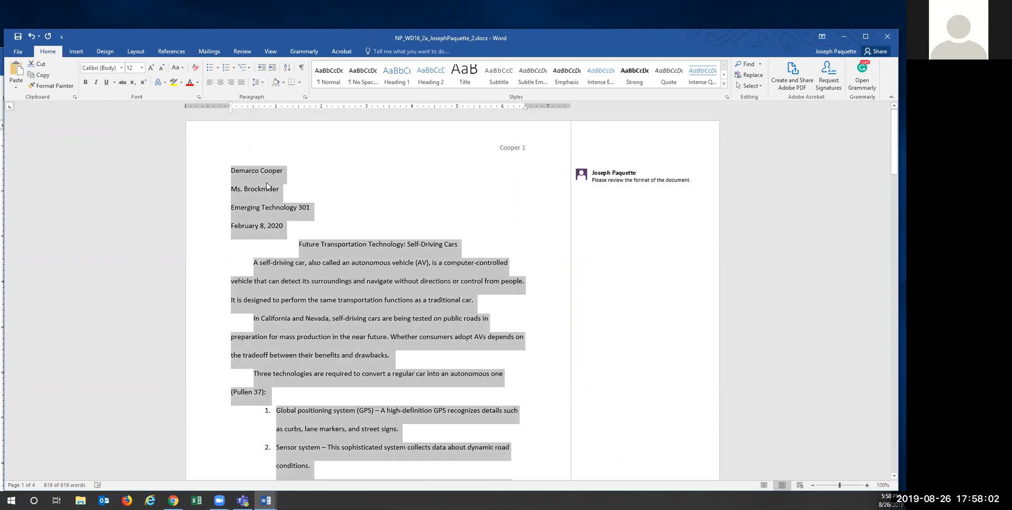
Step: Review the reformatted paper from the first page through the Works Cited page, checking its font size and line spacing
click(332, 341)
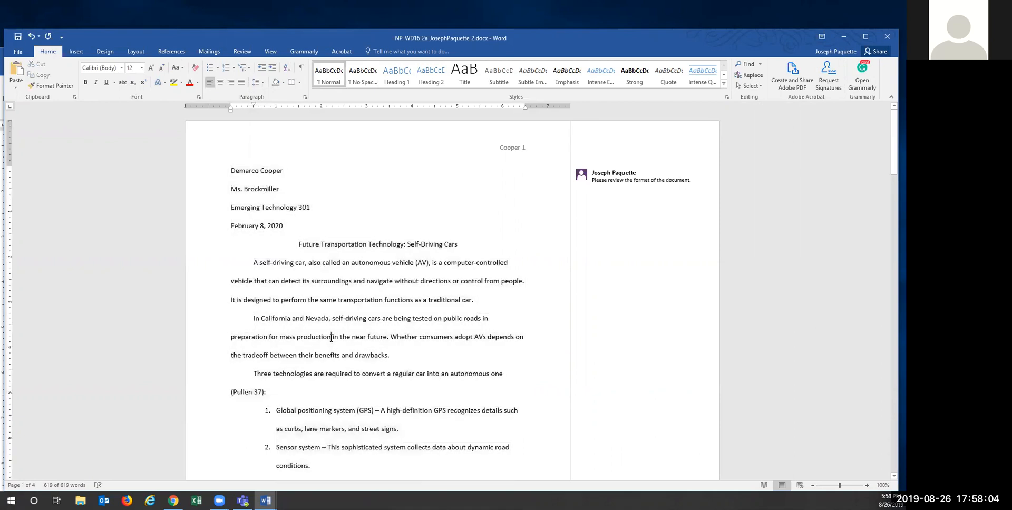
scroll(334, 361, down, 3)
scroll(335, 361, down, 18)
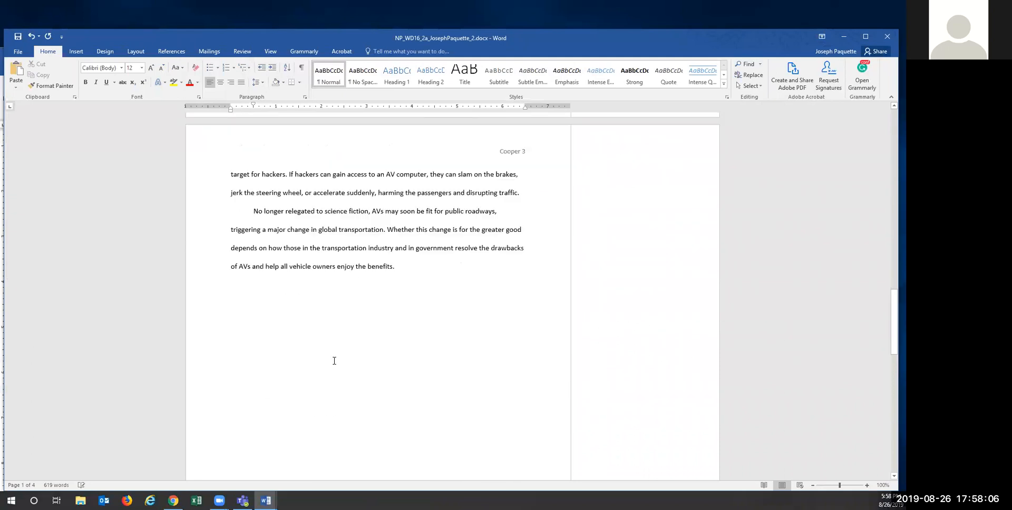
scroll(333, 366, down, 5)
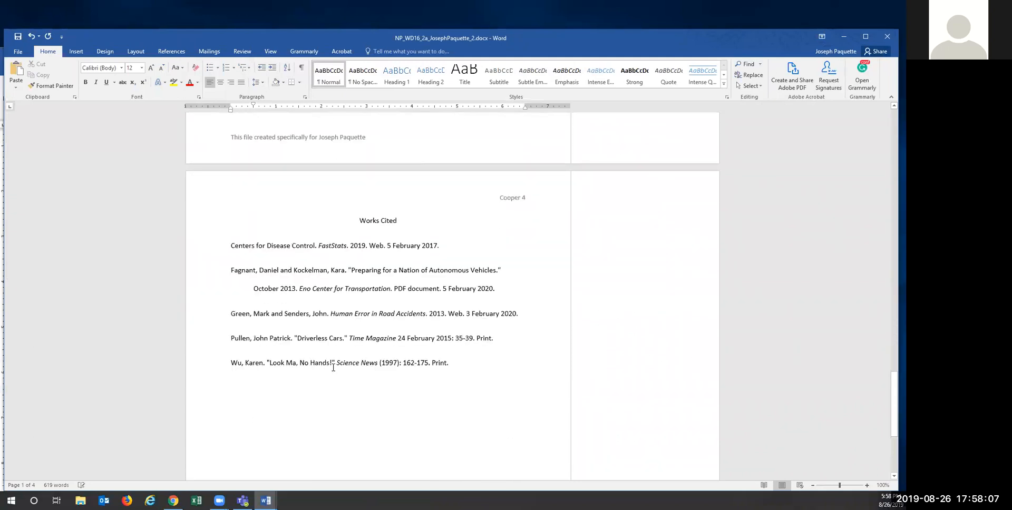
click(373, 212)
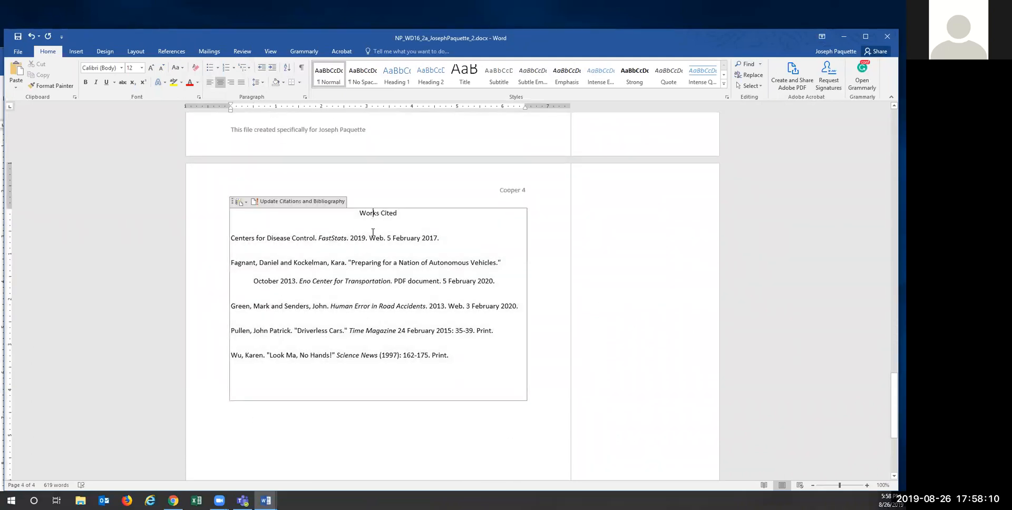
scroll(256, 171, up, 6)
scroll(255, 168, up, 3)
click(255, 168)
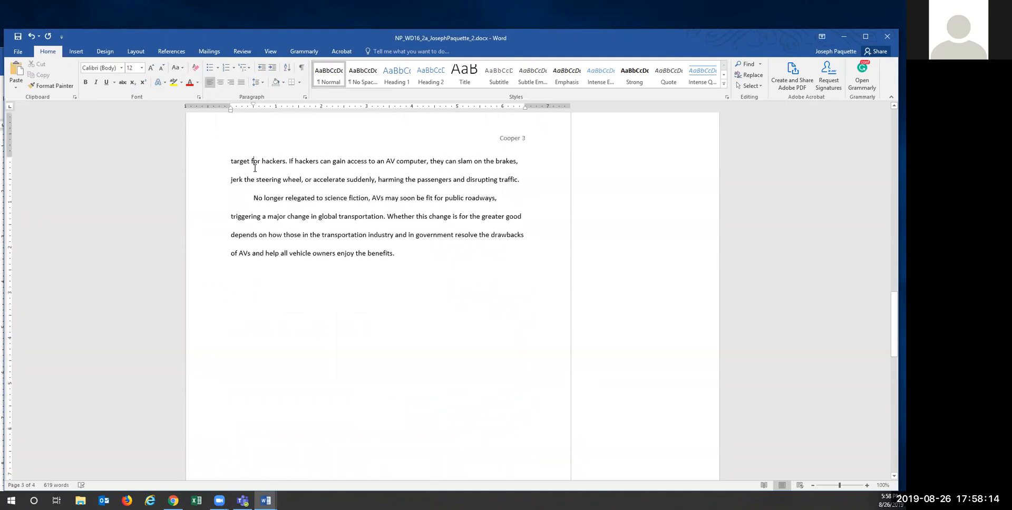
Step: Return to the beginning of the paper, save it, and switch back to the second SAM report
key(ctrl+Home)
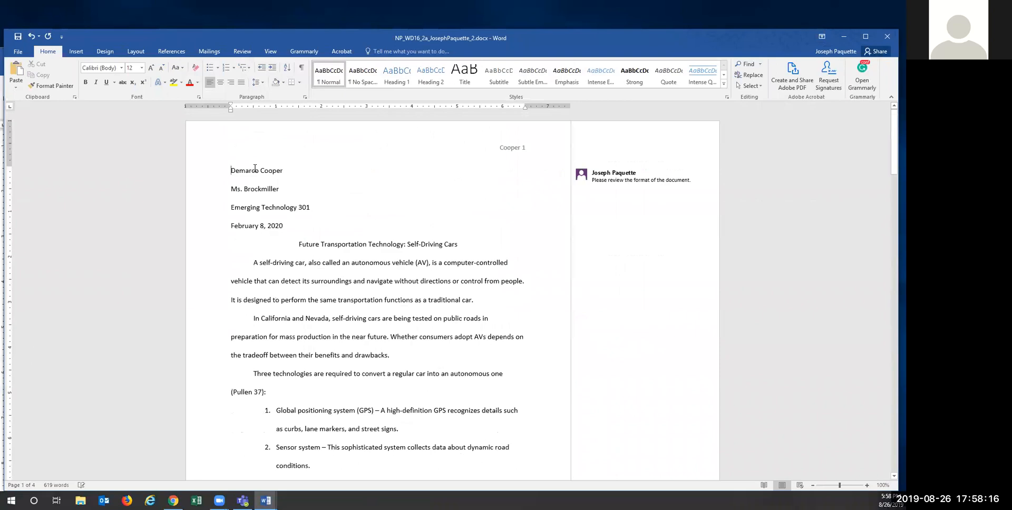
click(18, 36)
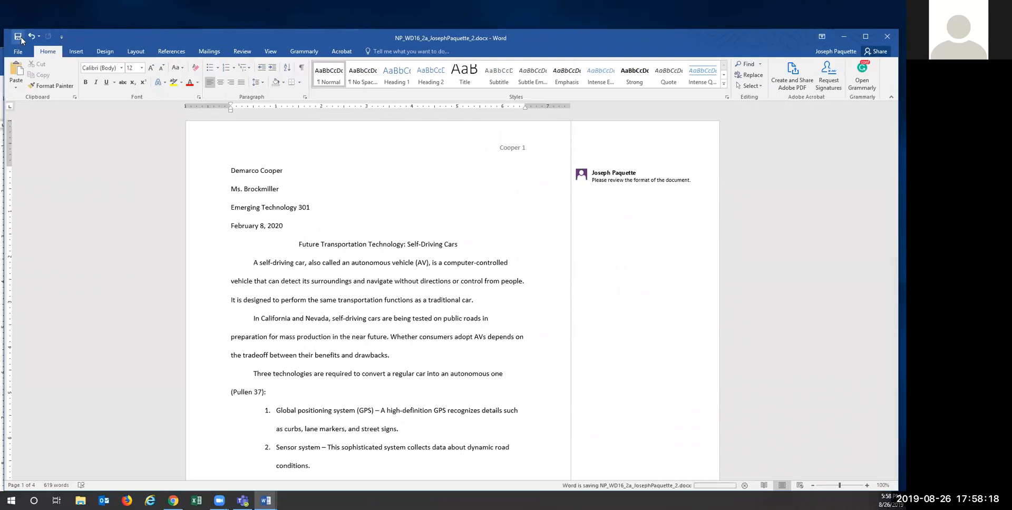
click(890, 37)
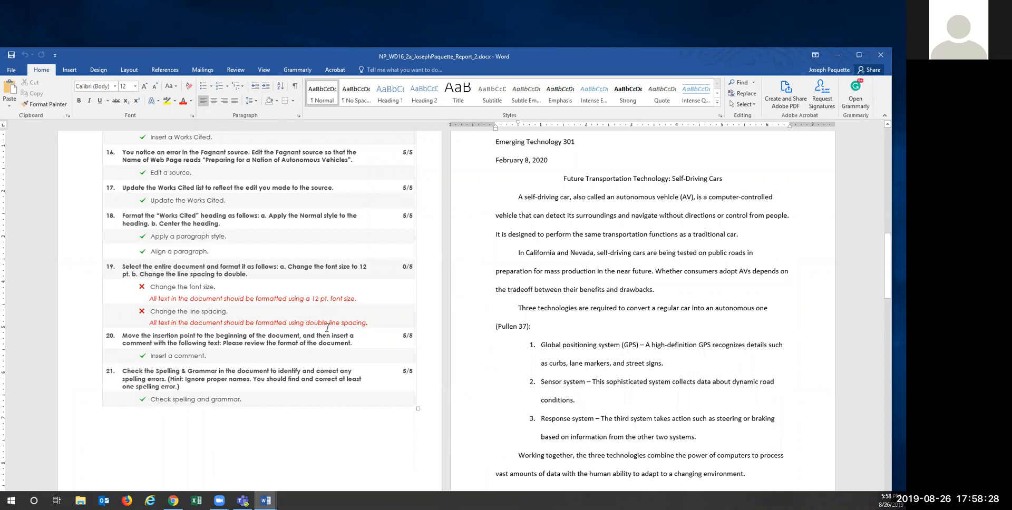
Step: Recheck the second SAM report's item results and the feedback on font size and line spacing, and close the report
scroll(340, 358, down, 5)
scroll(340, 360, up, 7)
scroll(340, 360, up, 15)
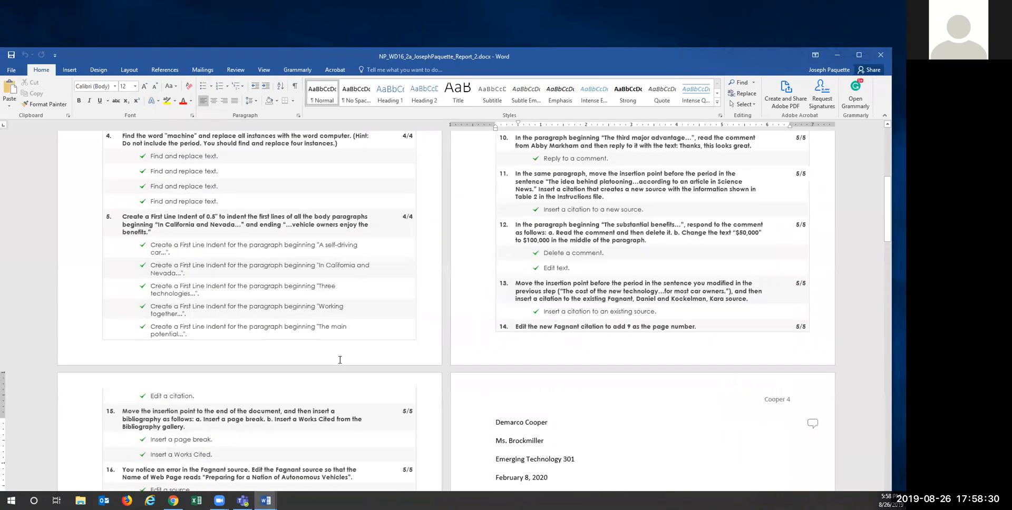
scroll(340, 360, down, 15)
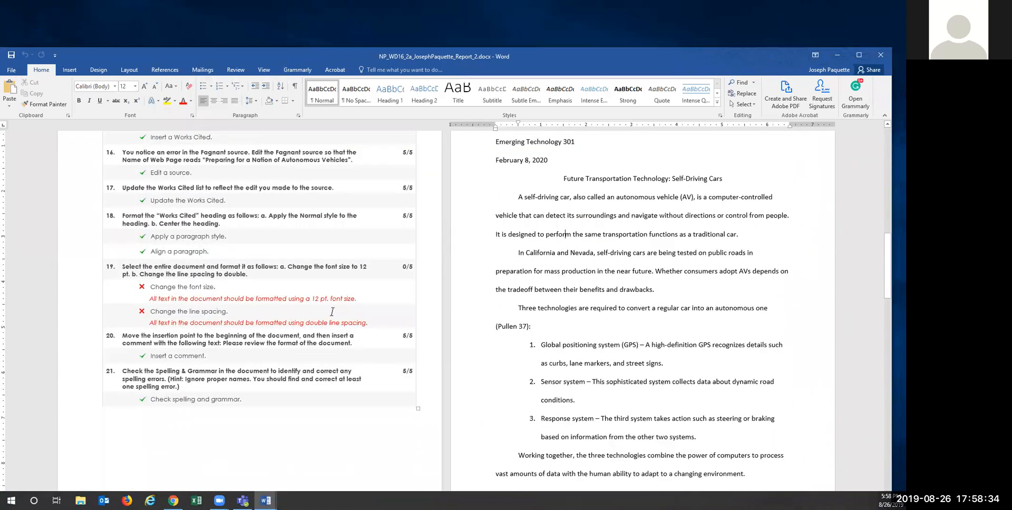
scroll(328, 324, down, 1)
scroll(327, 324, down, 3)
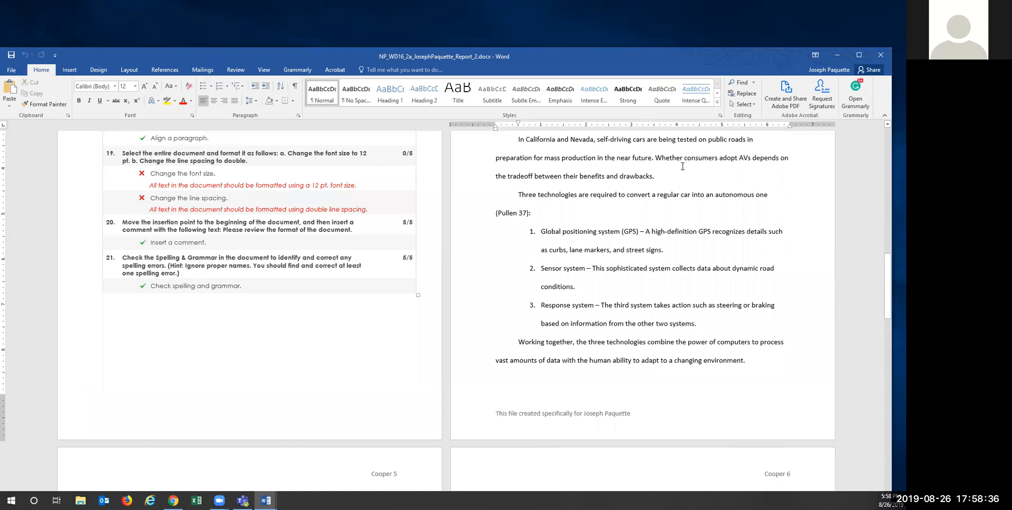
click(879, 55)
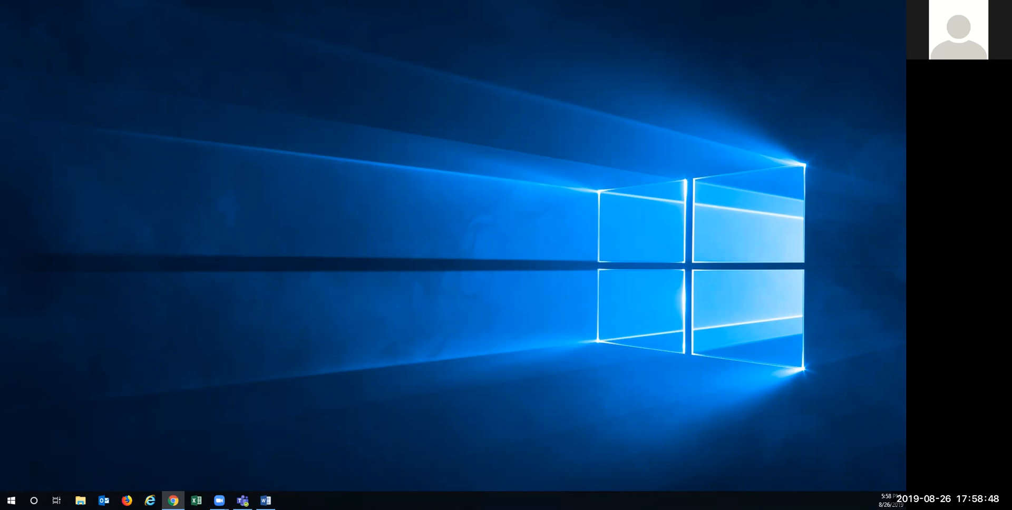
Step: Switch to the course site in the browser and open Word Module 2 SAM Project 1 from Homework 2
drag(339, 0, 339, 4)
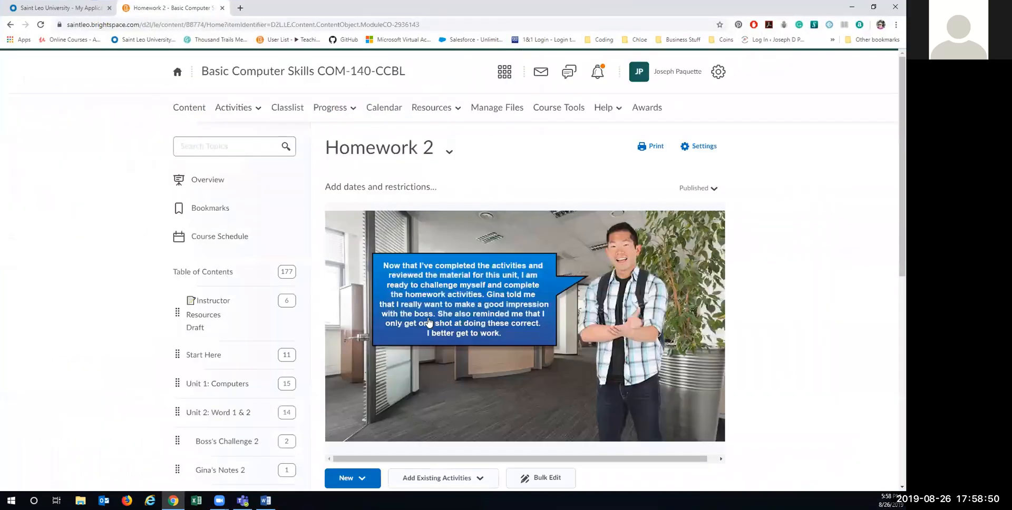
scroll(437, 344, down, 6)
scroll(436, 336, up, 2)
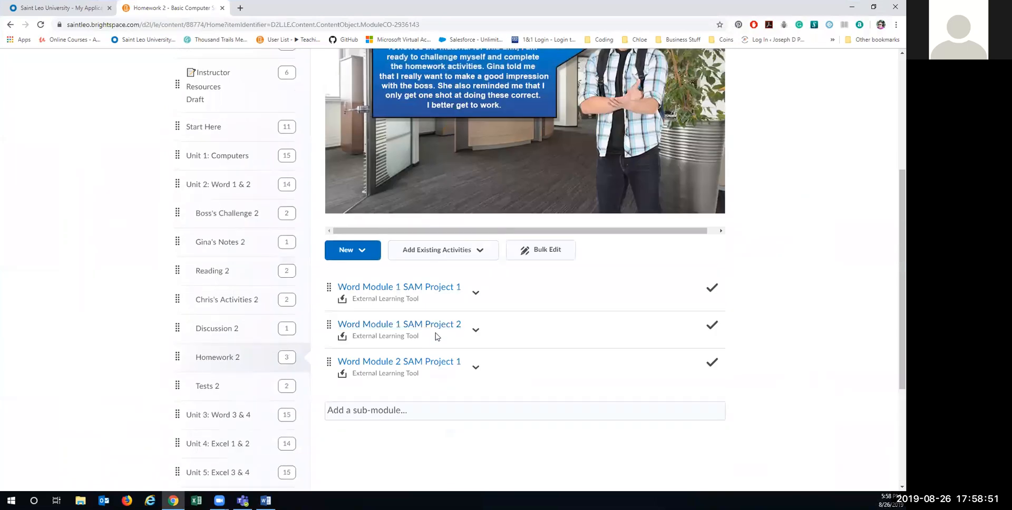
click(431, 363)
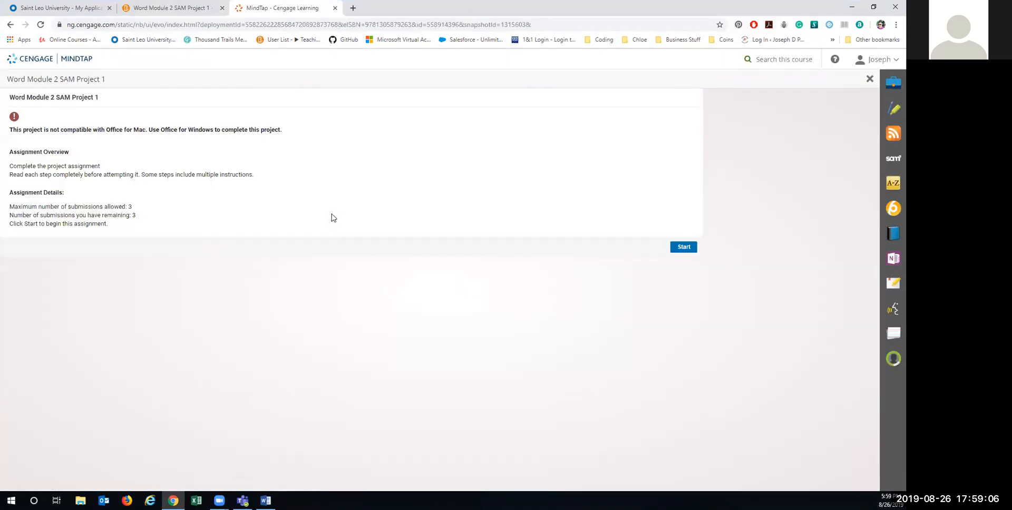
Step: Start the assignment, upload the corrected NP_WD16_2a paper from Documents, and submit it for grading
click(681, 247)
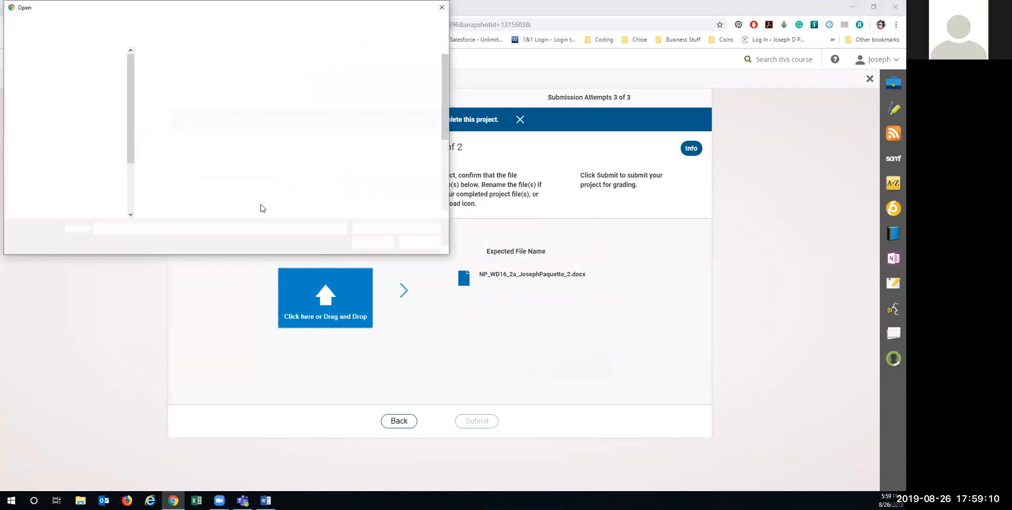
click(200, 65)
click(372, 243)
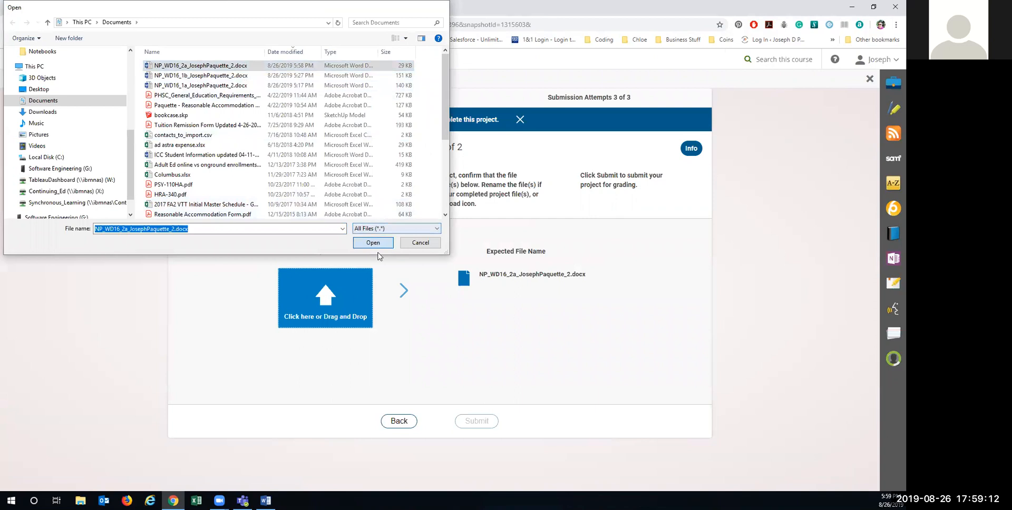
click(476, 421)
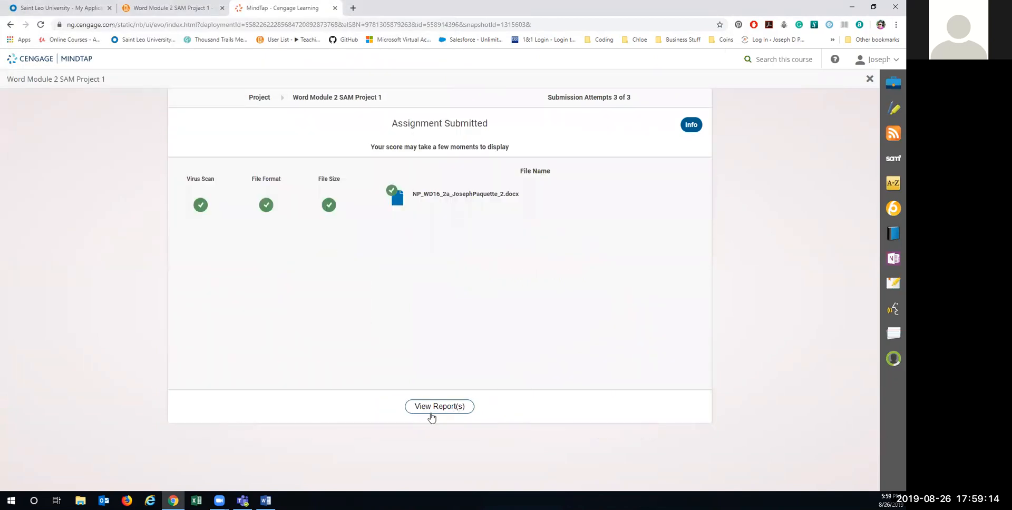
Step: Open the SAM report for the third submission and examine its score and item-by-item results
click(431, 411)
click(57, 482)
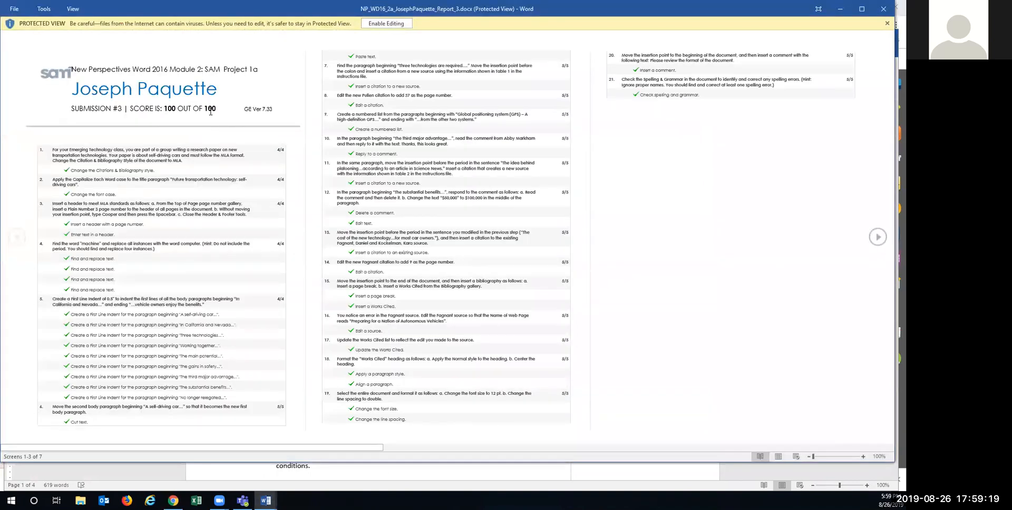
drag(211, 111, 161, 111)
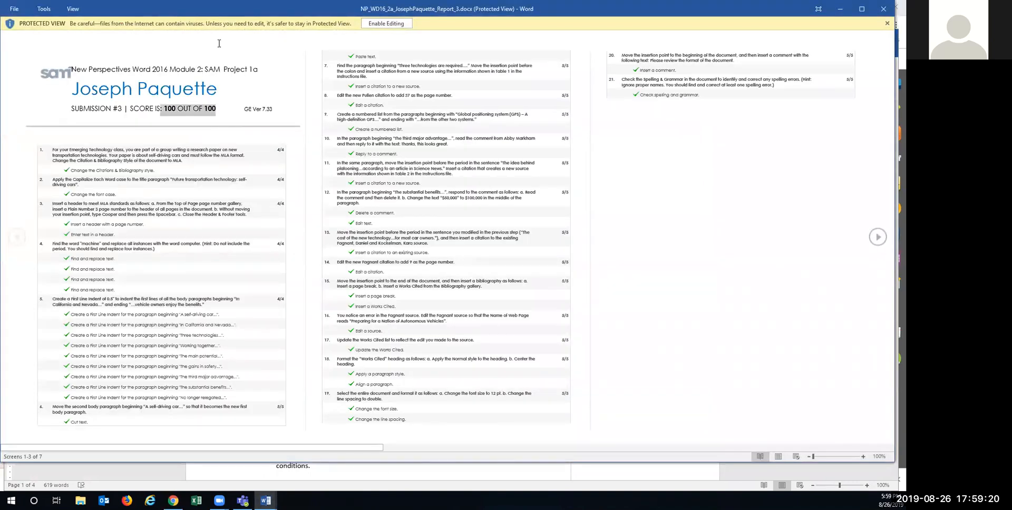
double_click(220, 16)
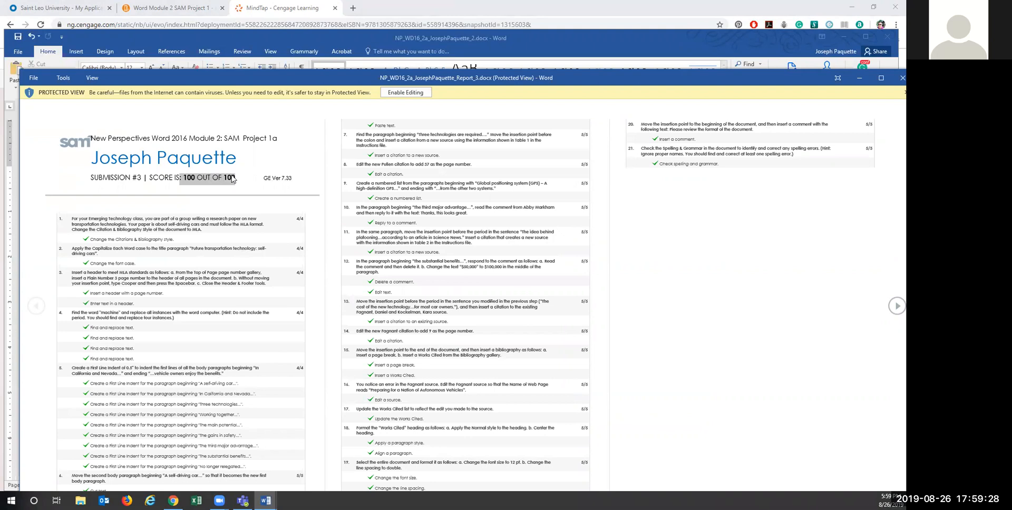
Step: Close the third SAM report and the finished paper
click(901, 78)
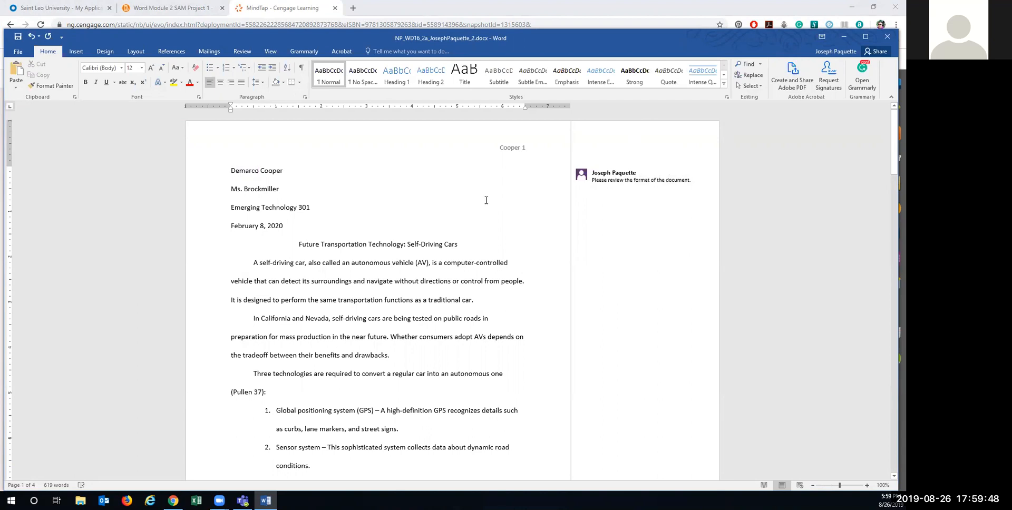
click(887, 36)
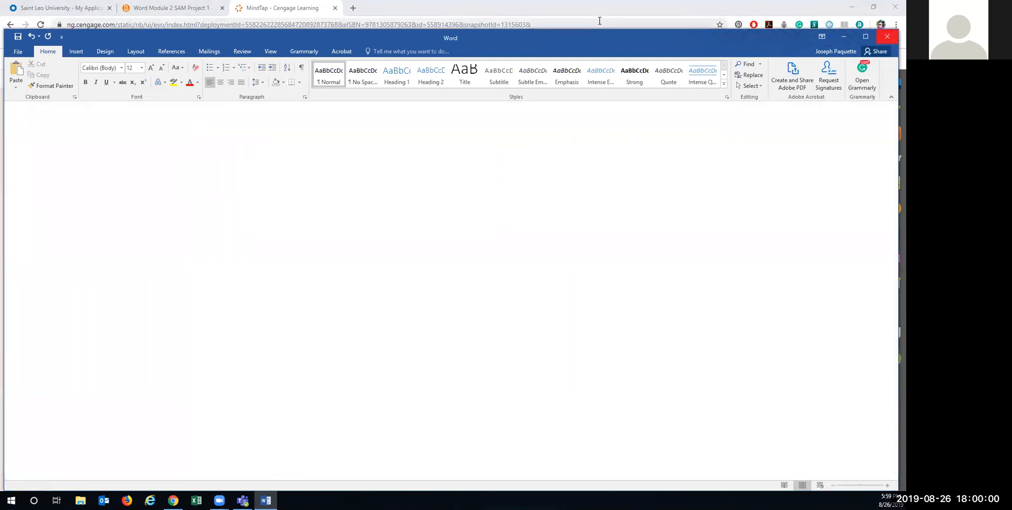